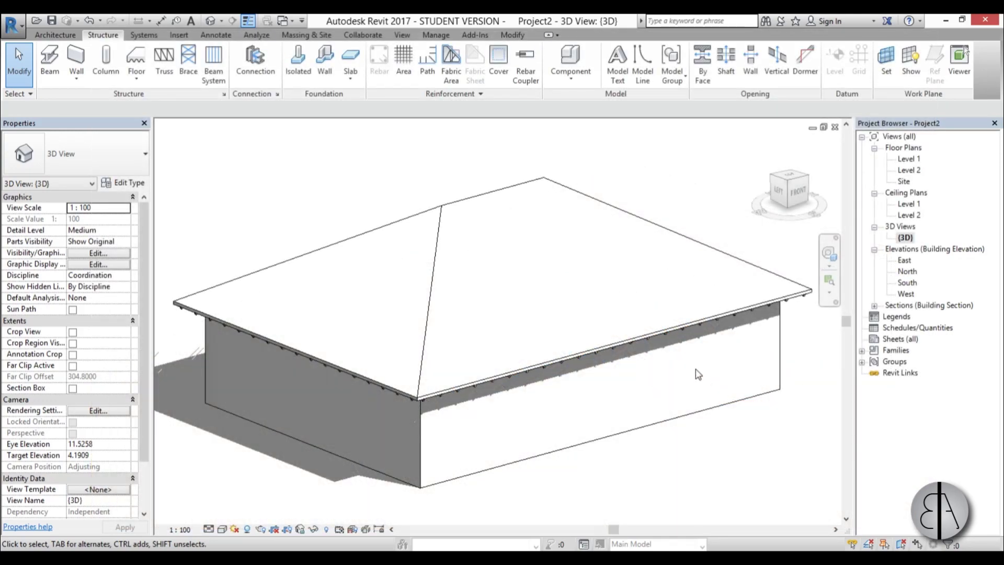
shift+middle_drag(644, 386, 595, 136)
shift+middle_drag(461, 314, 476, 372)
shift+middle_drag(481, 281, 403, 422)
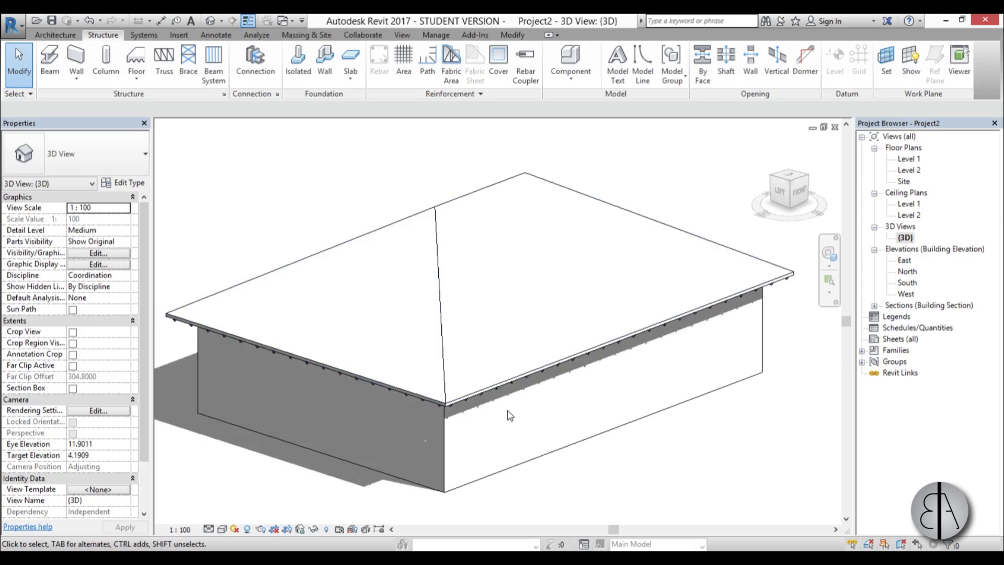
Step: Override the roof's graphics in the 3D view by element, setting its surface transparency to 30
click(488, 385)
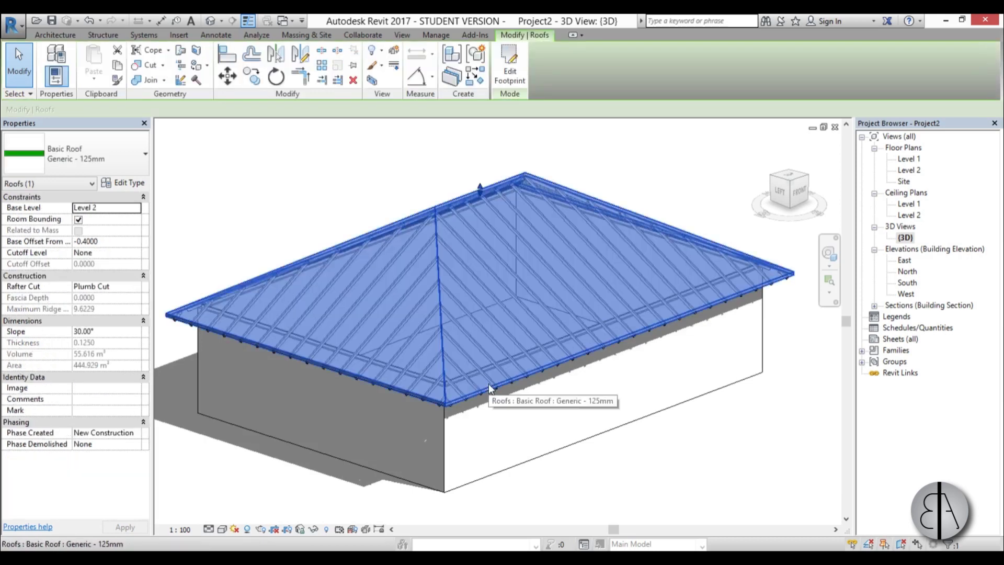
scroll(522, 306, up, 2)
right_click(515, 310)
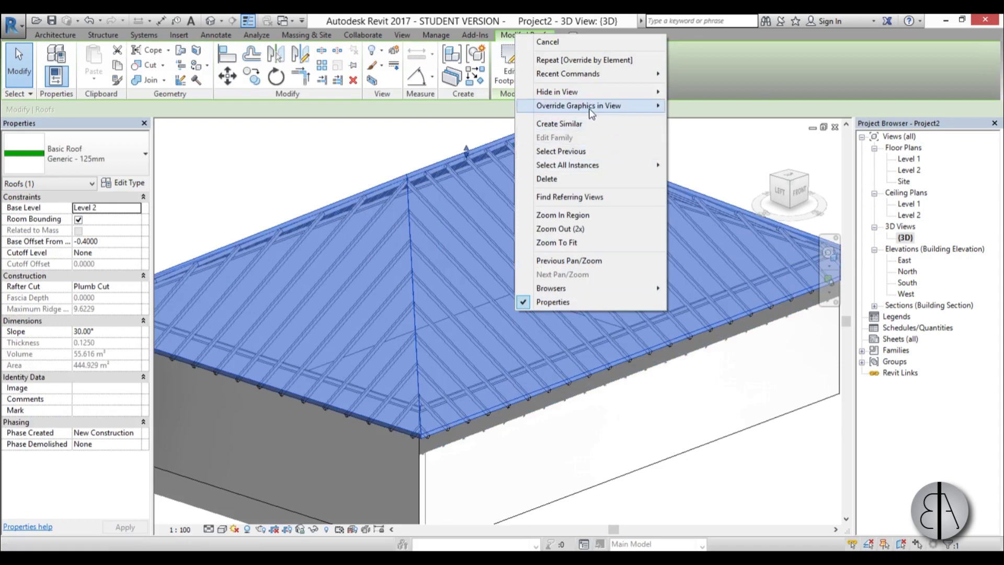
mouse_move(589, 113)
click(693, 107)
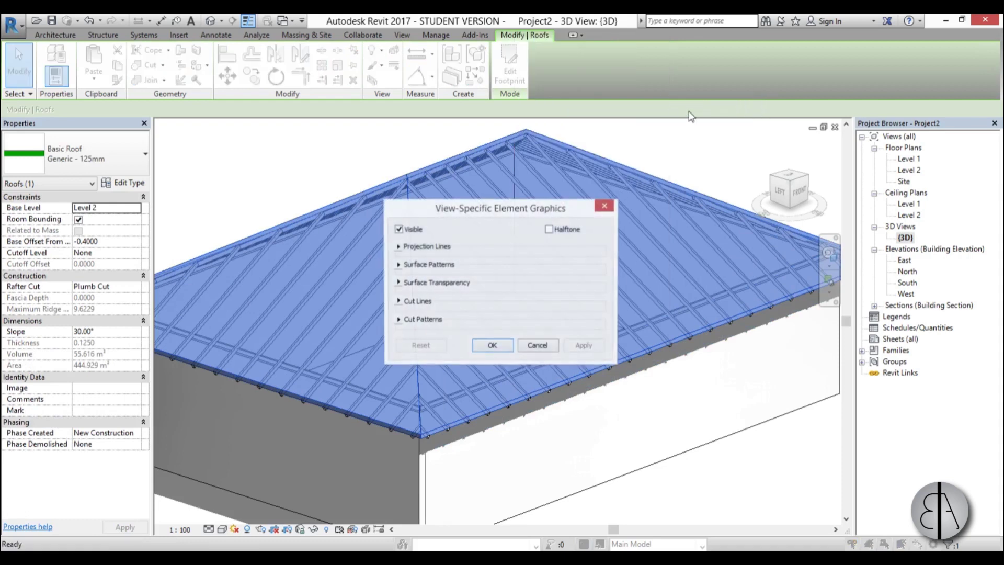
click(398, 285)
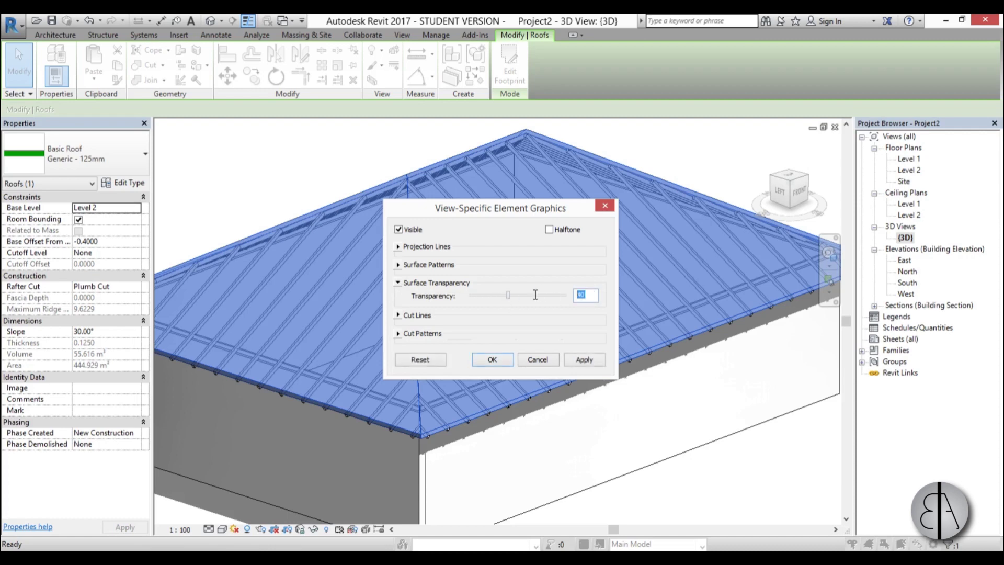
text(30)
click(582, 360)
click(504, 359)
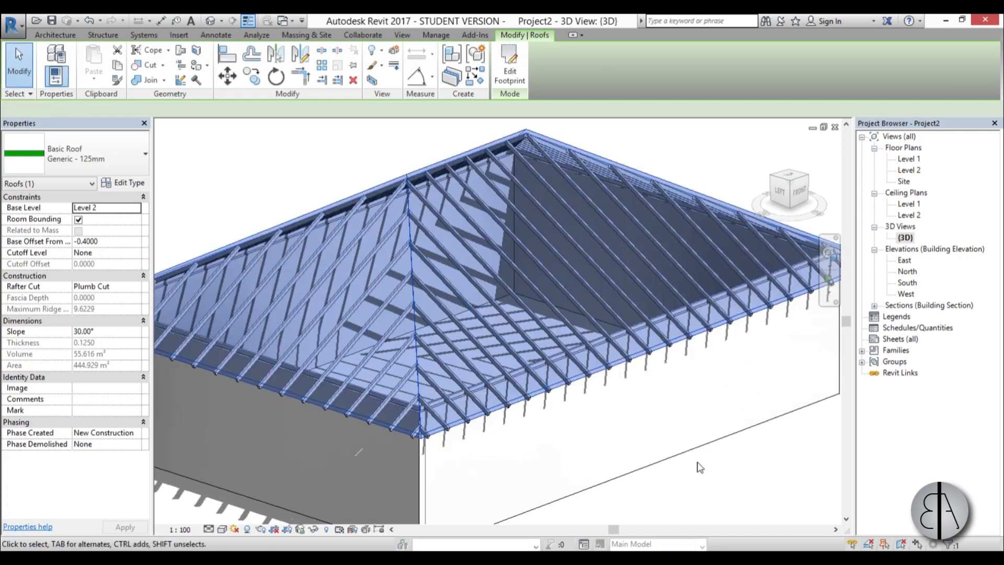
click(691, 454)
shift+middle_drag(687, 456, 634, 427)
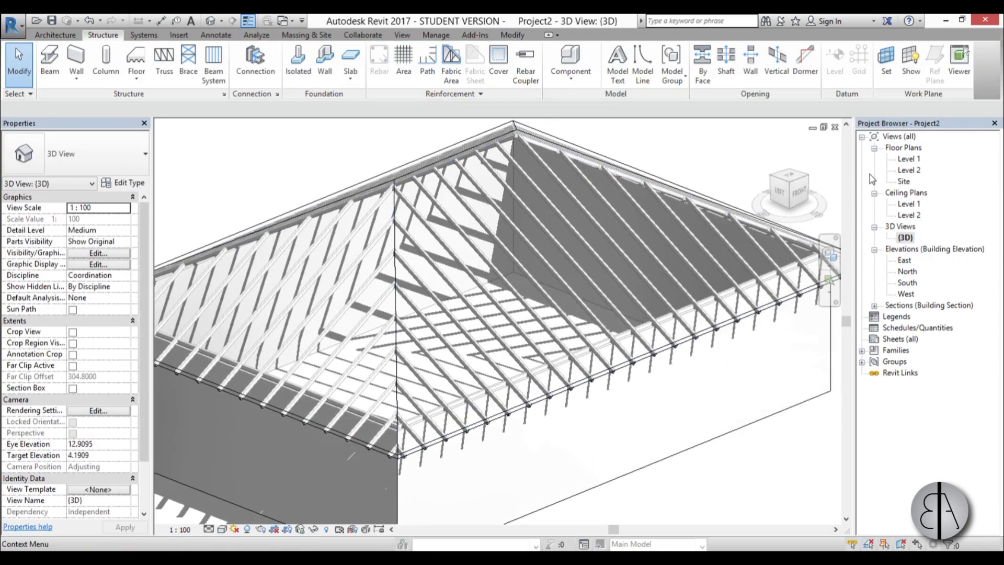
Step: In the South elevation, add a level about 2.26 m above Level 2, spanning the same width as the existing levels
double_click(908, 283)
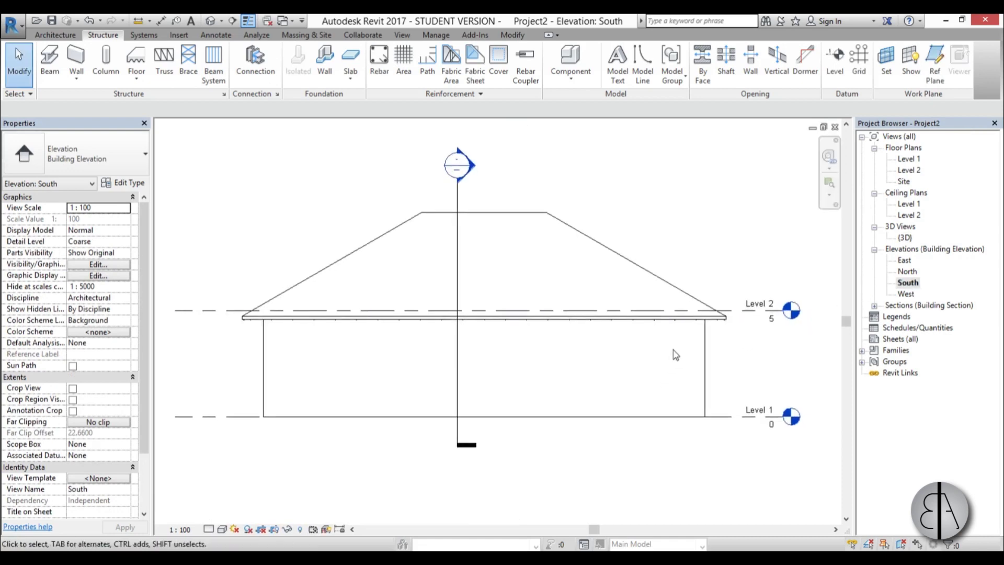
scroll(668, 360, up, 1)
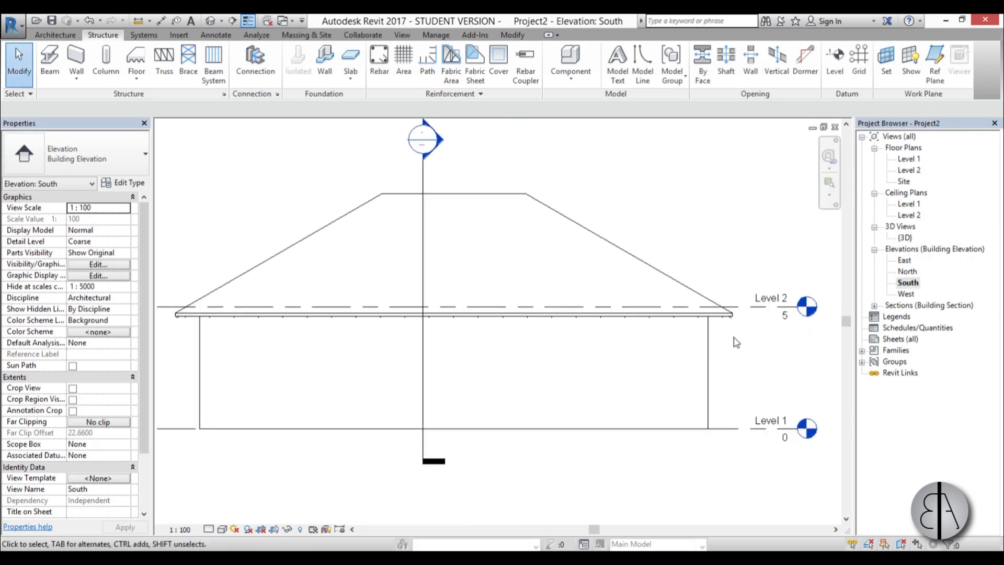
click(753, 313)
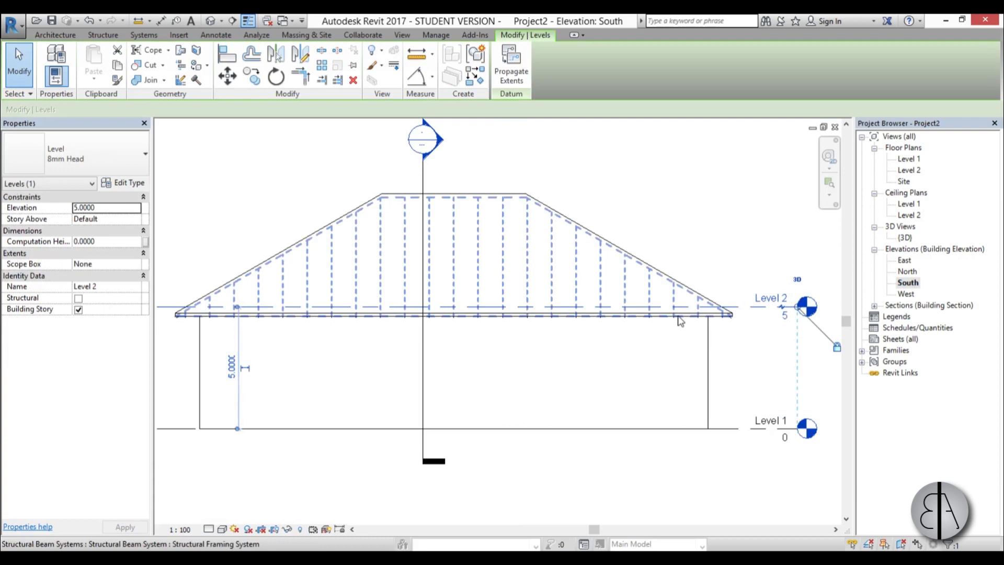
key(c)
key(s)
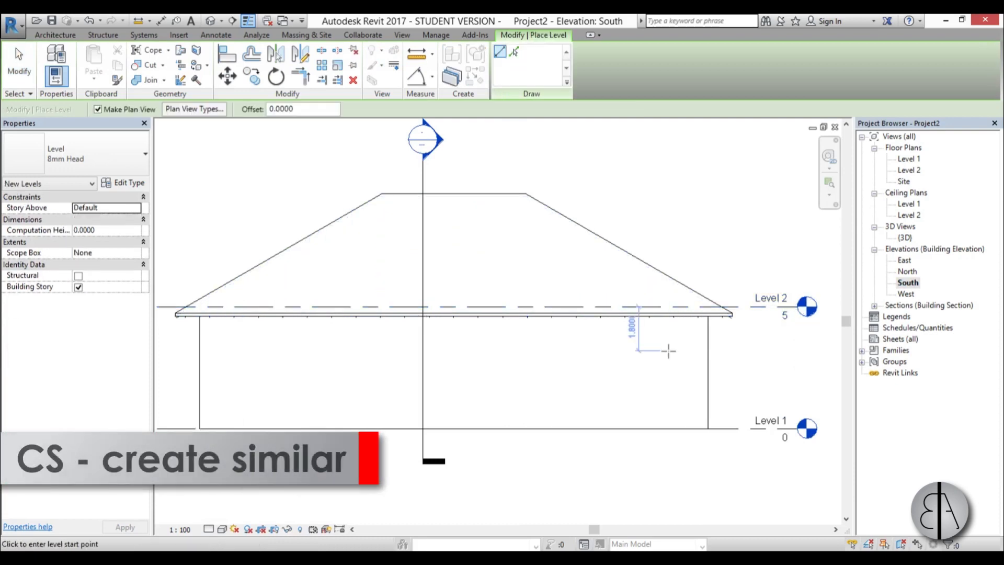
scroll(371, 251, down, 1)
middle_drag(249, 255, 285, 257)
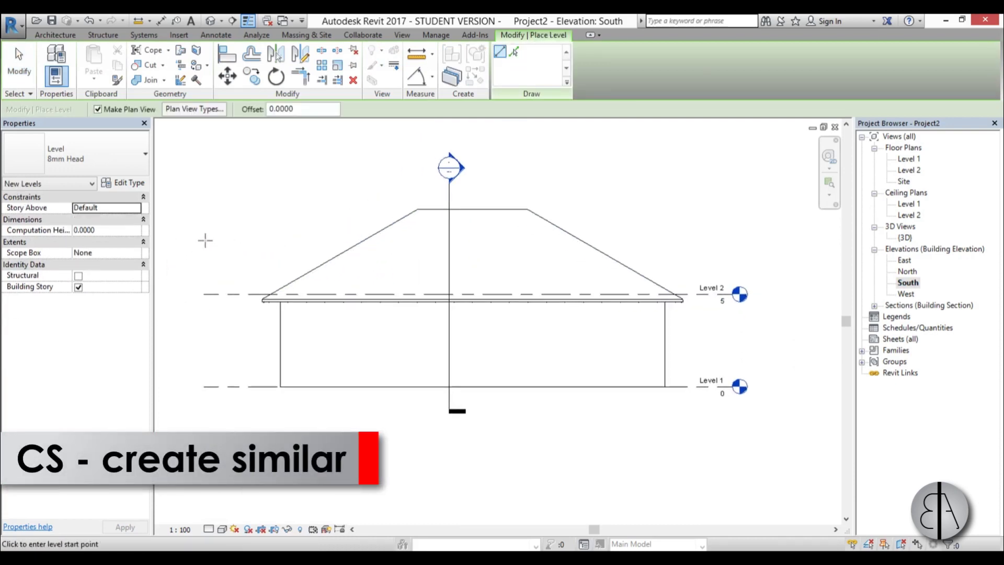
click(204, 252)
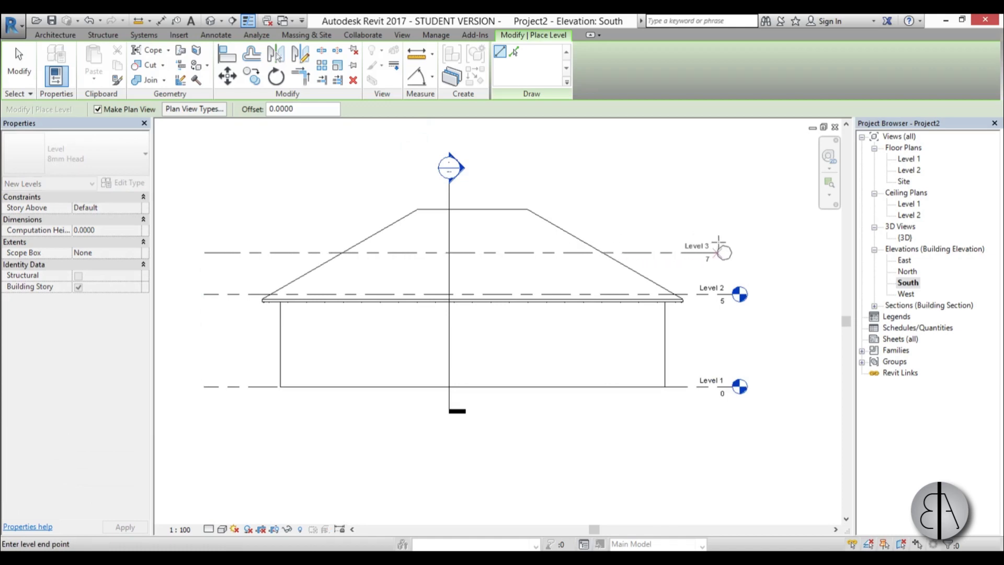
click(730, 244)
key(Escape)
key(Escape)
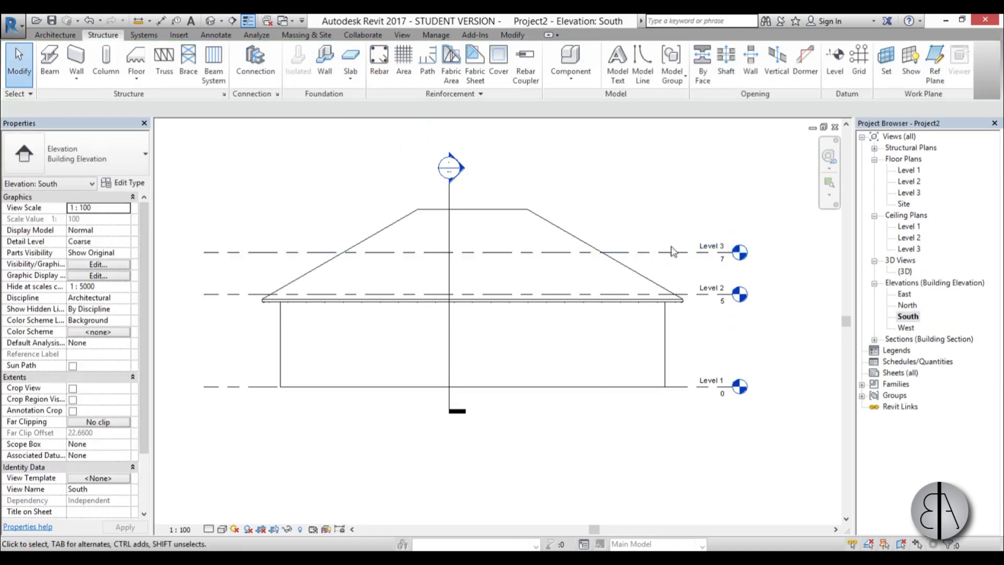
Step: Set the distance between the new level and Level 2 to 2 m
click(667, 254)
click(300, 264)
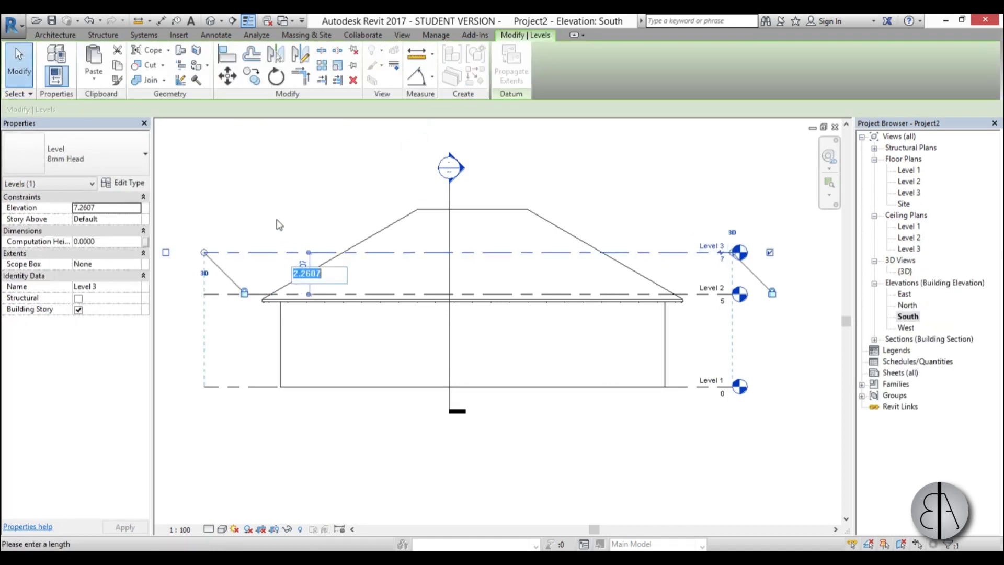
key(Return)
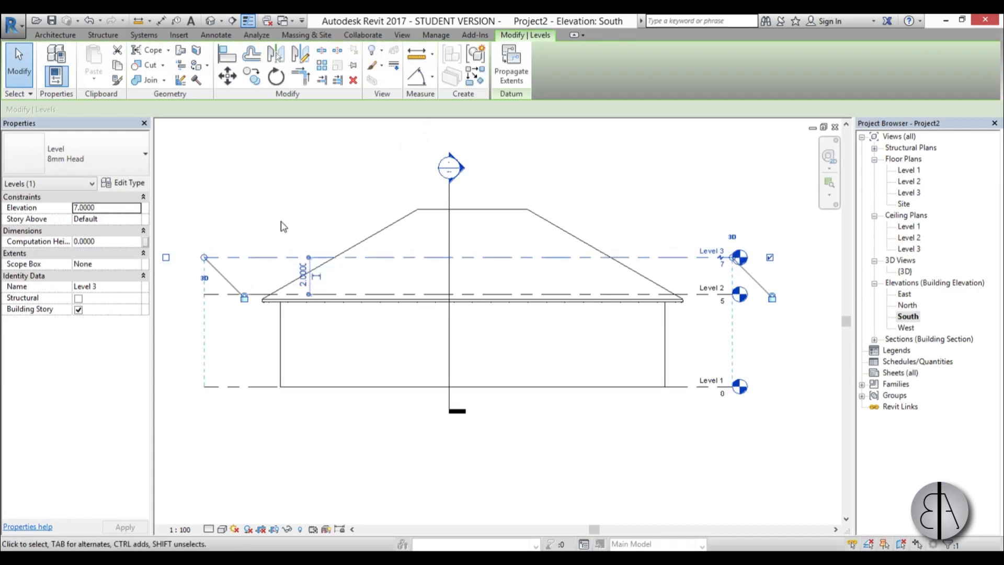
click(329, 220)
scroll(529, 314, up, 2)
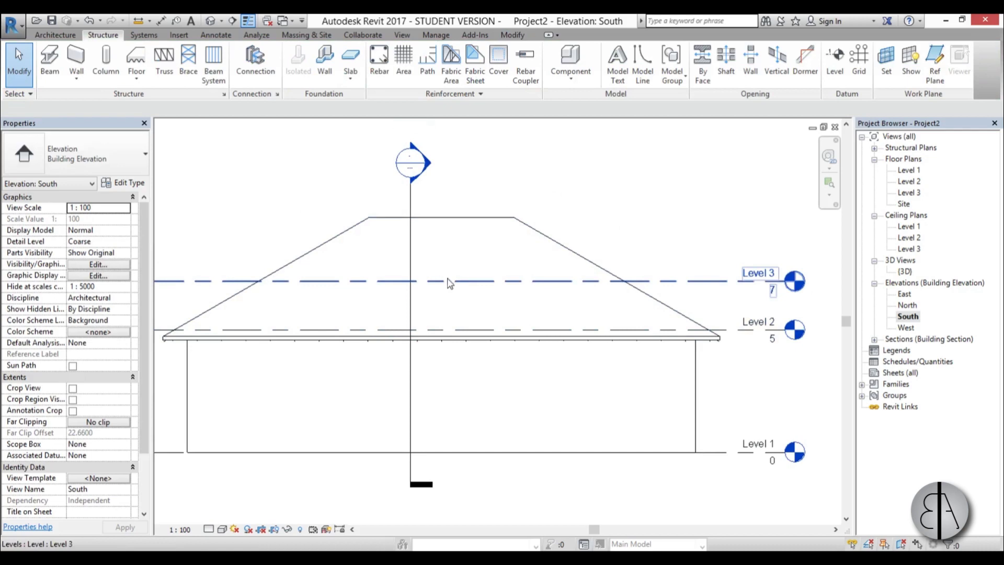
Step: On the Level 2 floor plan, set up a new Generic - 300mm wall from Level 2 up to Level 3
double_click(909, 181)
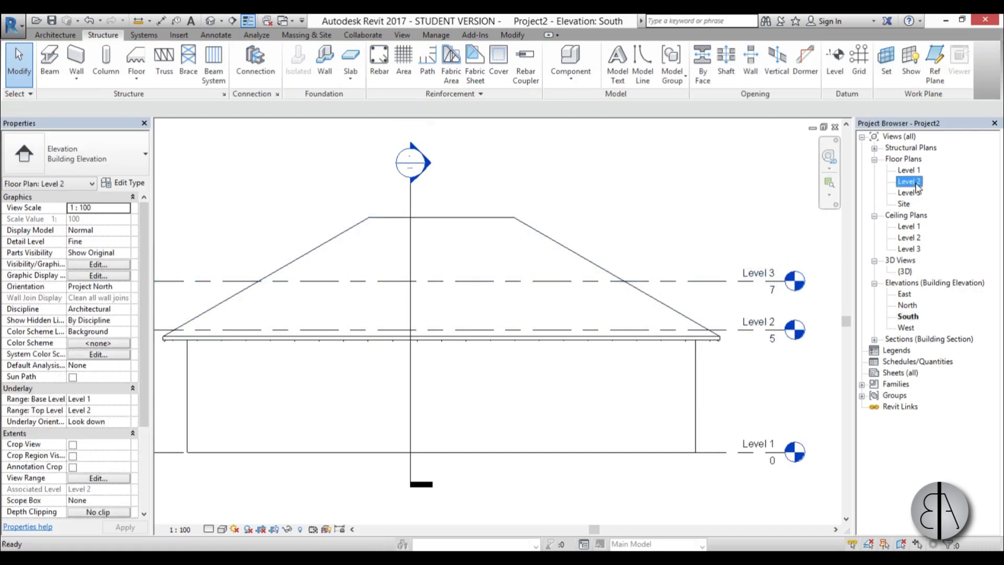
scroll(511, 365, up, 6)
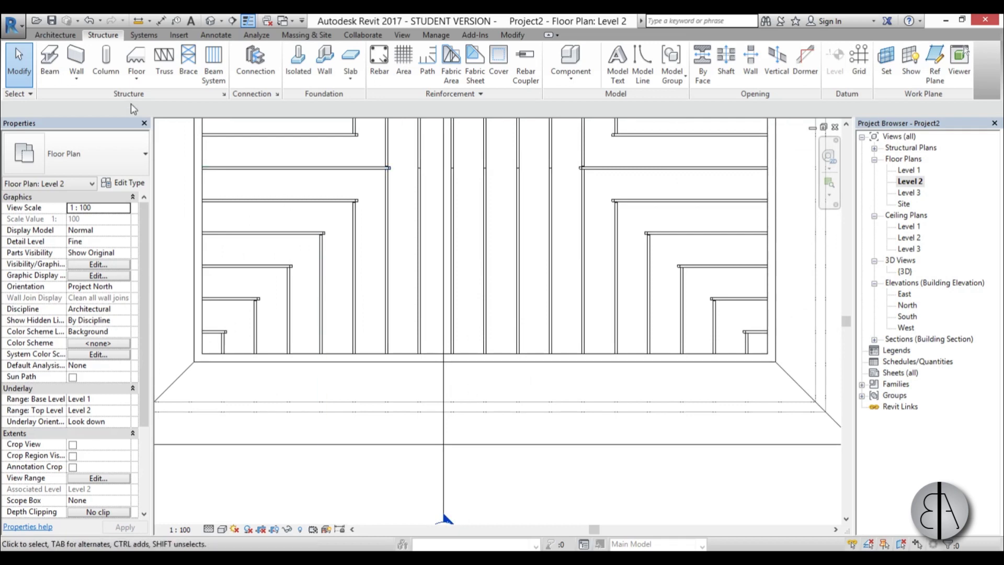
click(55, 35)
click(52, 61)
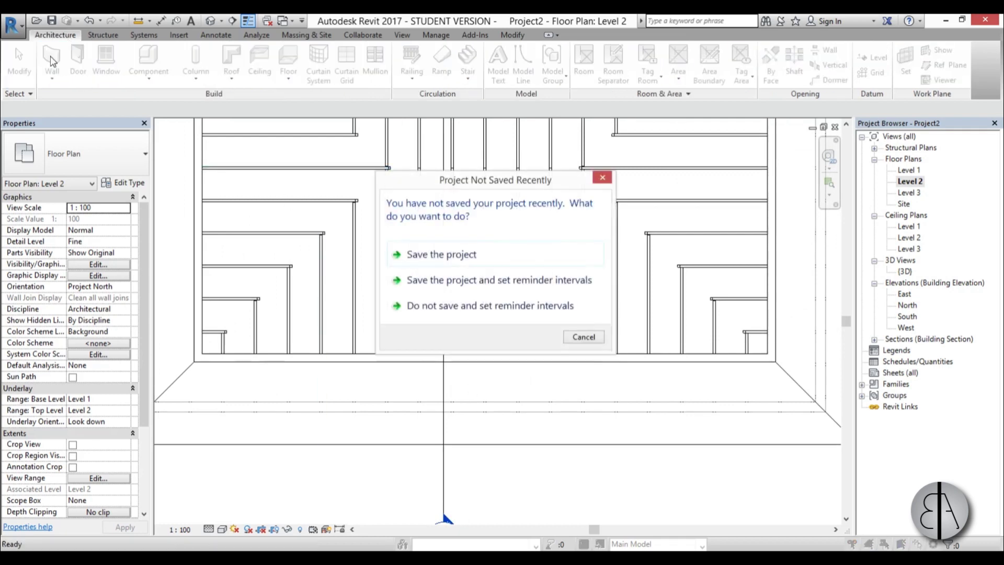
click(583, 337)
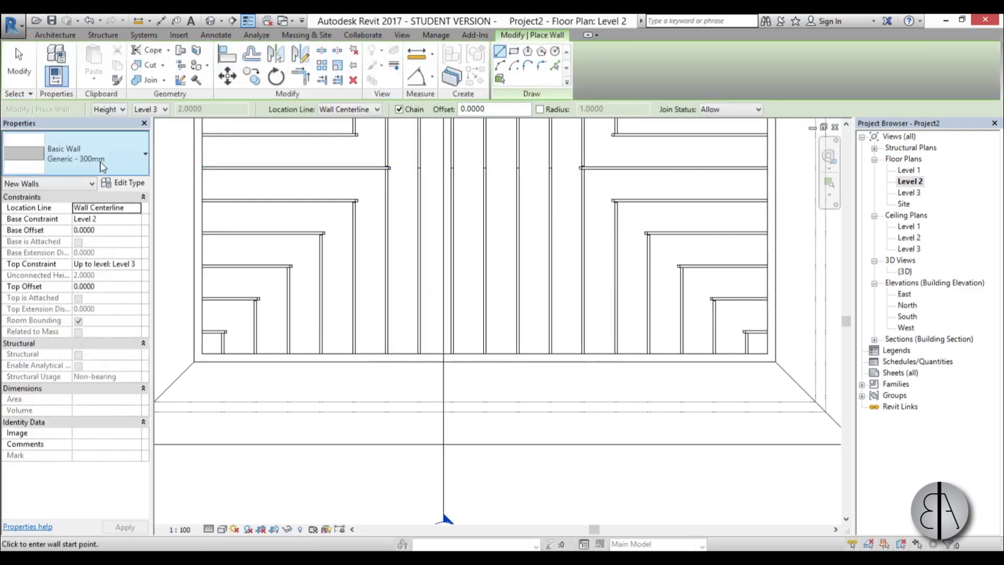
click(98, 163)
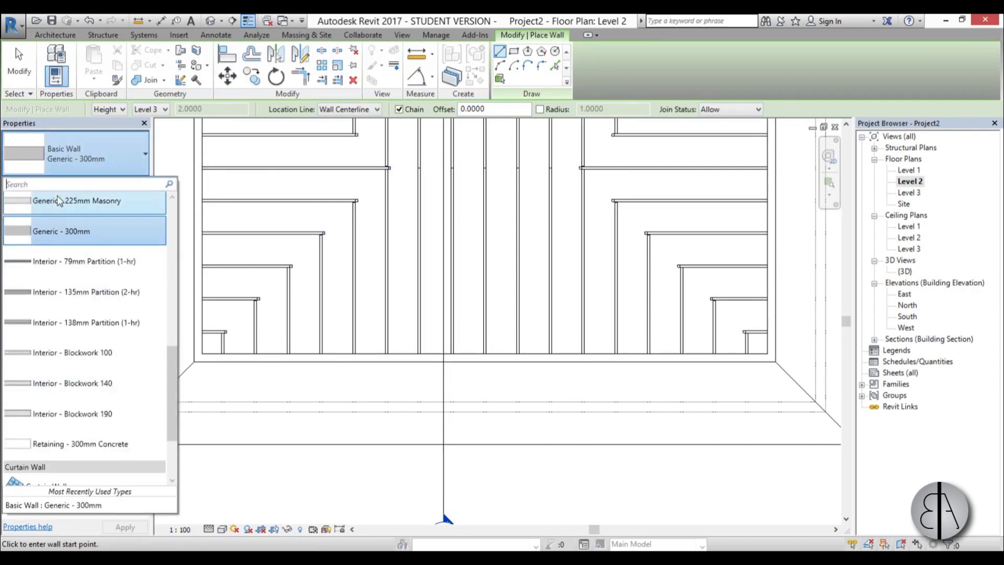
click(62, 232)
scroll(394, 256, up, 1)
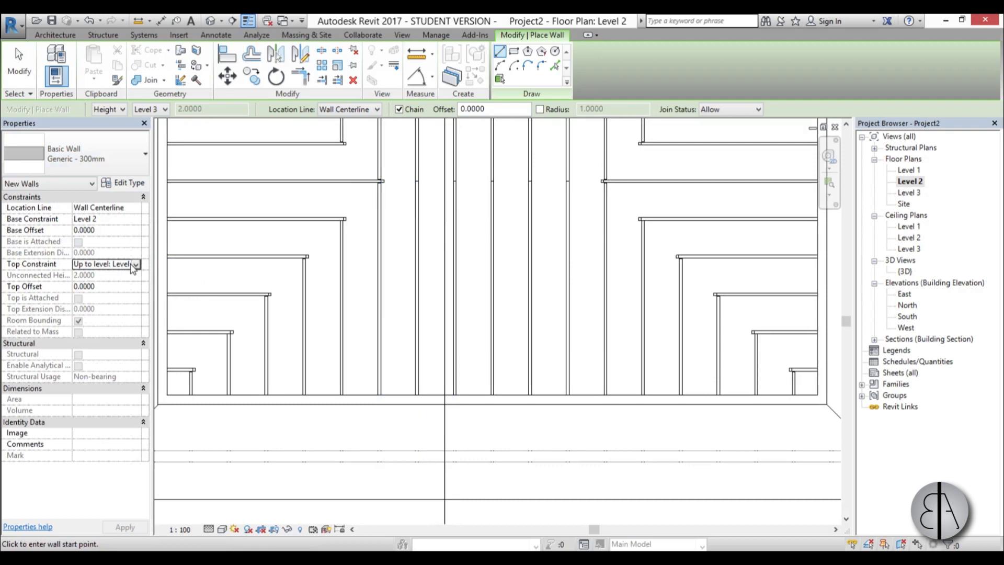
click(135, 265)
click(136, 266)
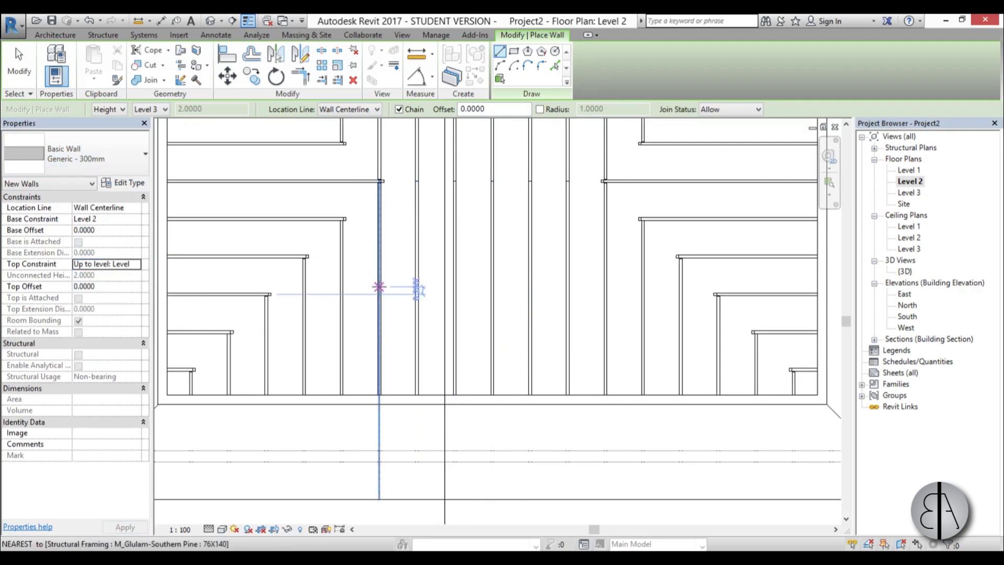
Step: Draw three walls in a U: two side walls about 4.6 m long centred on rafters, joined by one along the south exterior wall
click(379, 285)
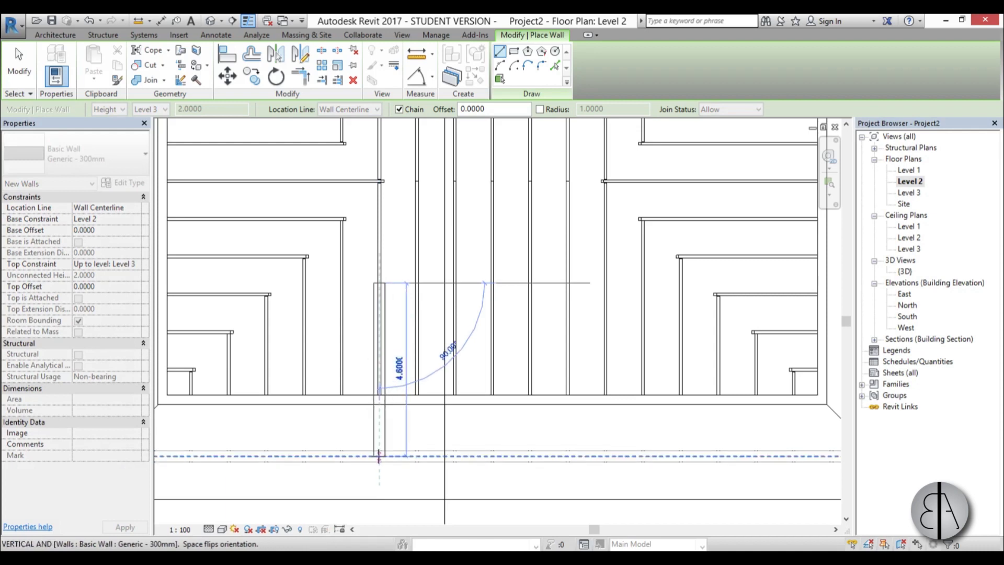
click(379, 454)
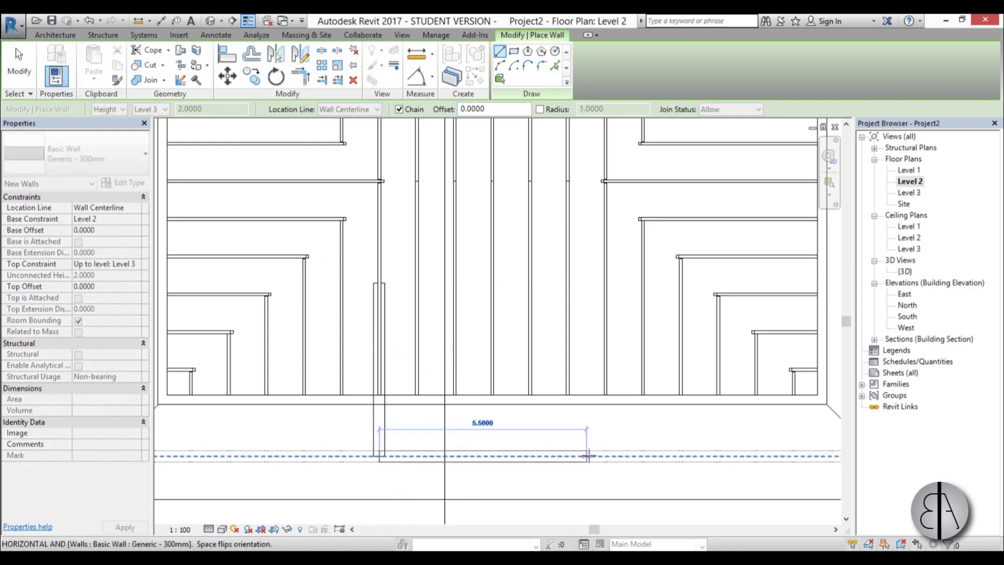
click(605, 456)
key(Escape)
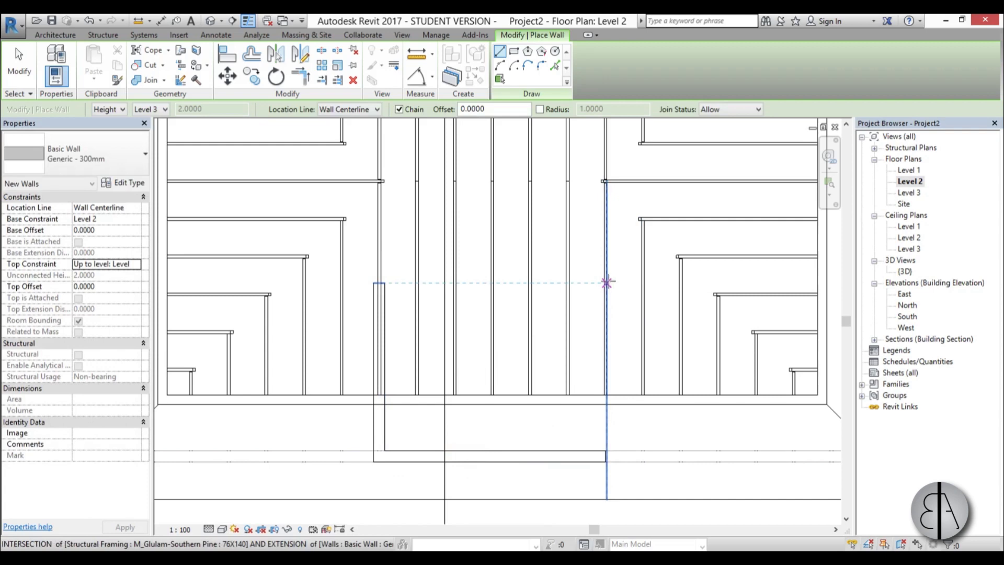
click(605, 283)
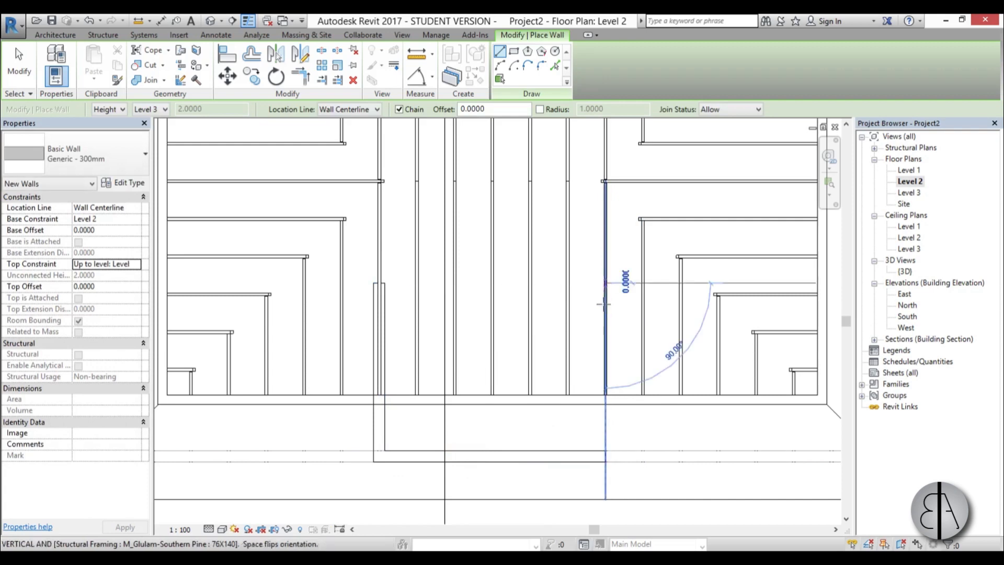
click(605, 456)
key(Escape)
key(Escape)
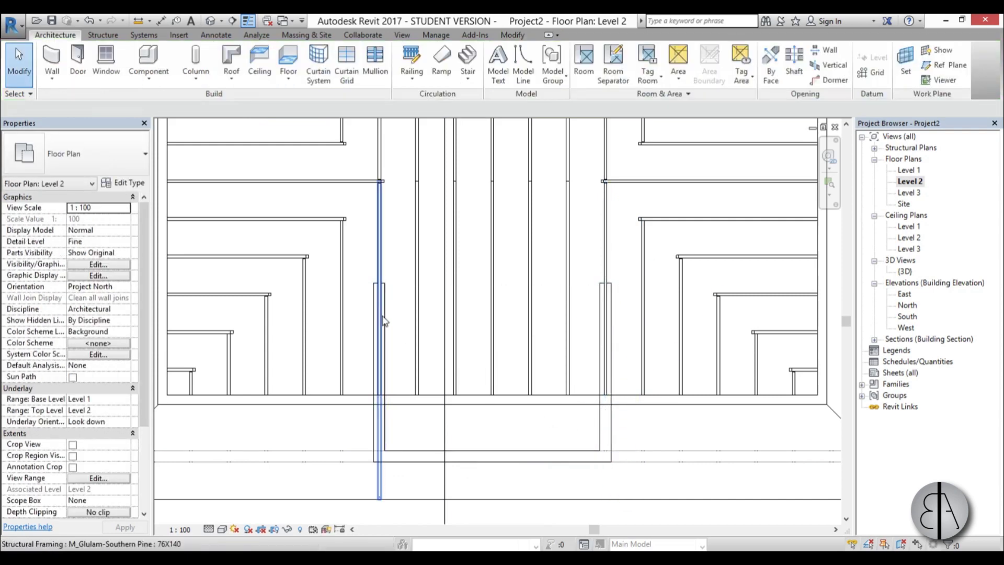
Step: Shorten the west side wall of the U slightly by pulling its inner end towards the south wall
click(386, 301)
scroll(386, 300, up, 2)
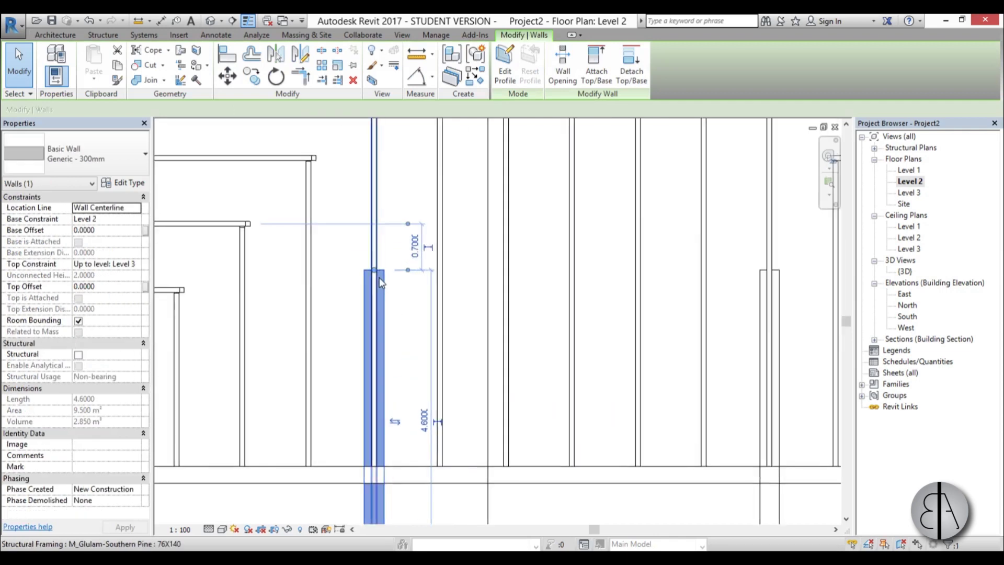
drag(374, 270, 374, 289)
click(454, 333)
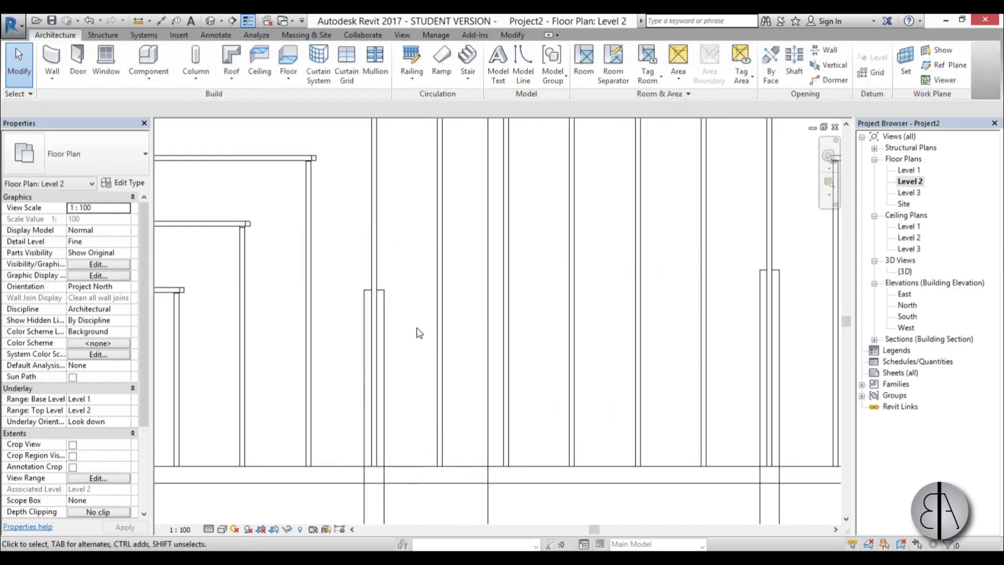
Step: Align the inner end of the east side wall with the inner end of the west side wall
click(382, 290)
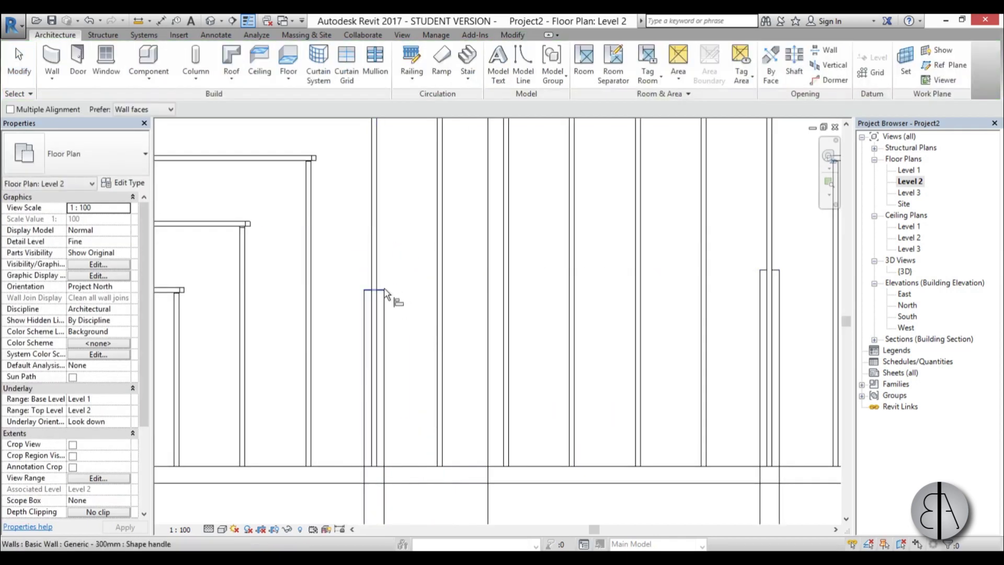
click(773, 271)
key(Escape)
key(Escape)
scroll(543, 336, down, 2)
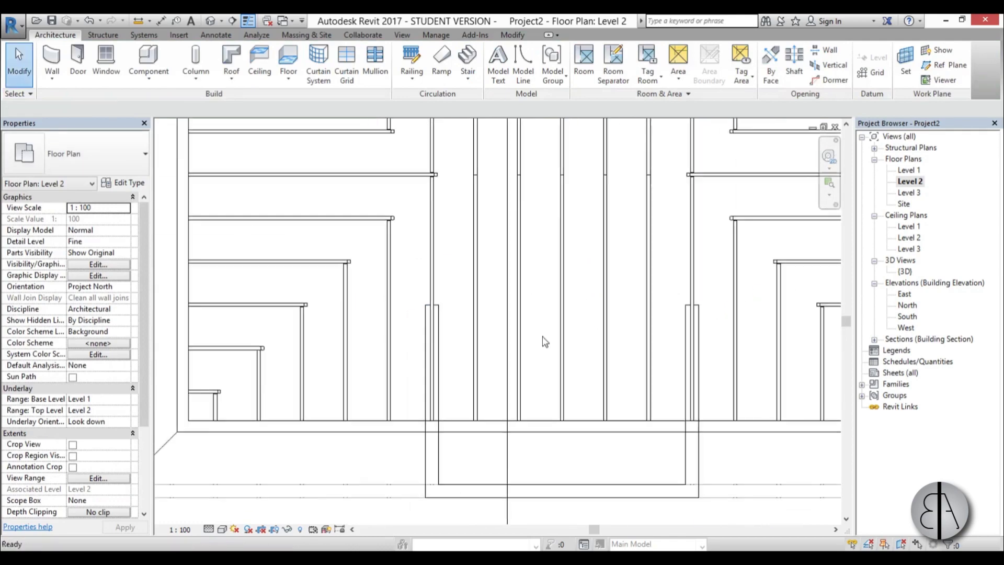
middle_drag(544, 349, 495, 320)
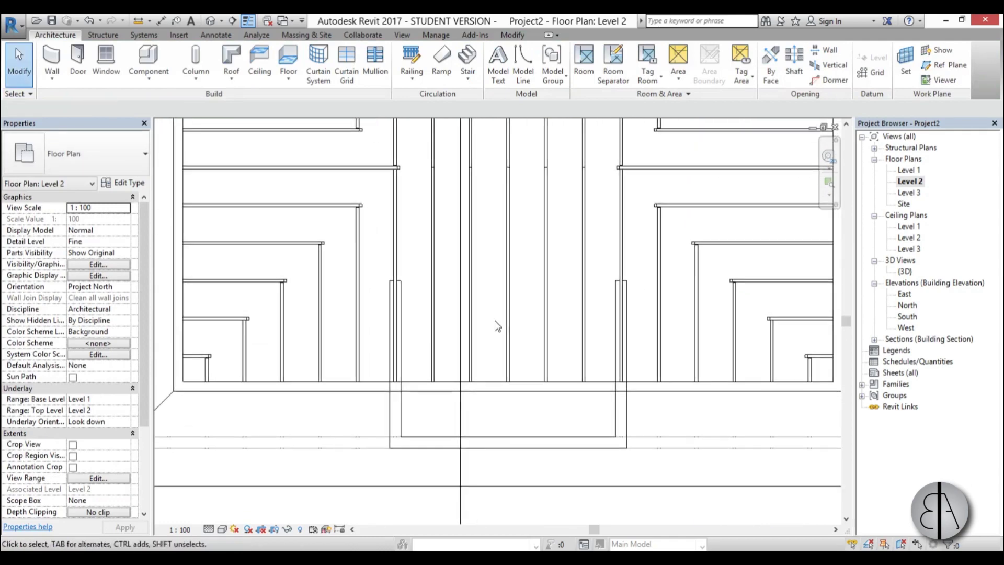
Step: Check the dormer walls in 3D, then on the Level 2 floor plan move the east side wall one rafter inward
double_click(904, 272)
shift+middle_drag(534, 356, 502, 472)
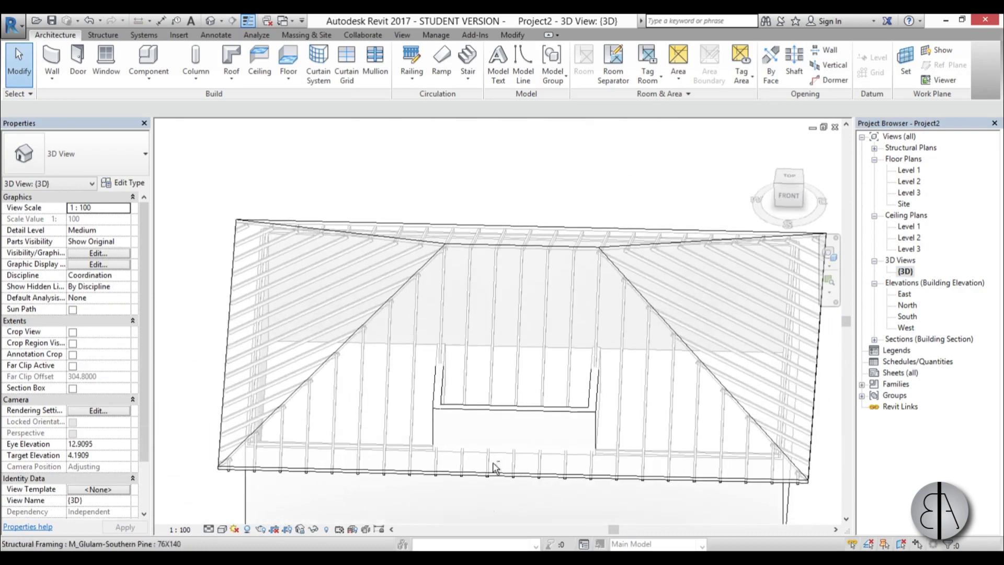
scroll(460, 395, up, 1)
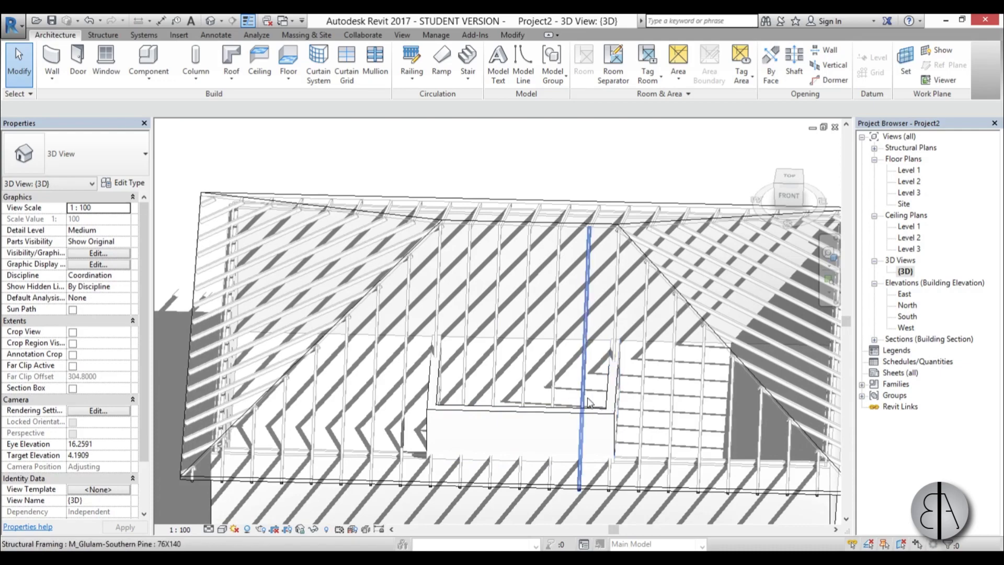
shift+middle_drag(588, 402, 607, 410)
scroll(606, 409, up, 2)
click(625, 398)
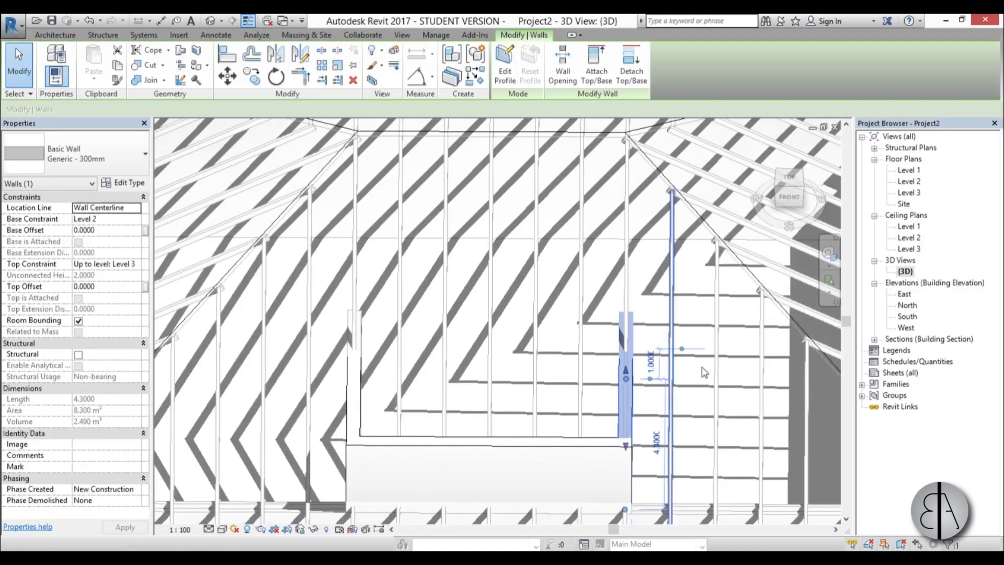
double_click(910, 182)
drag(613, 395, 558, 405)
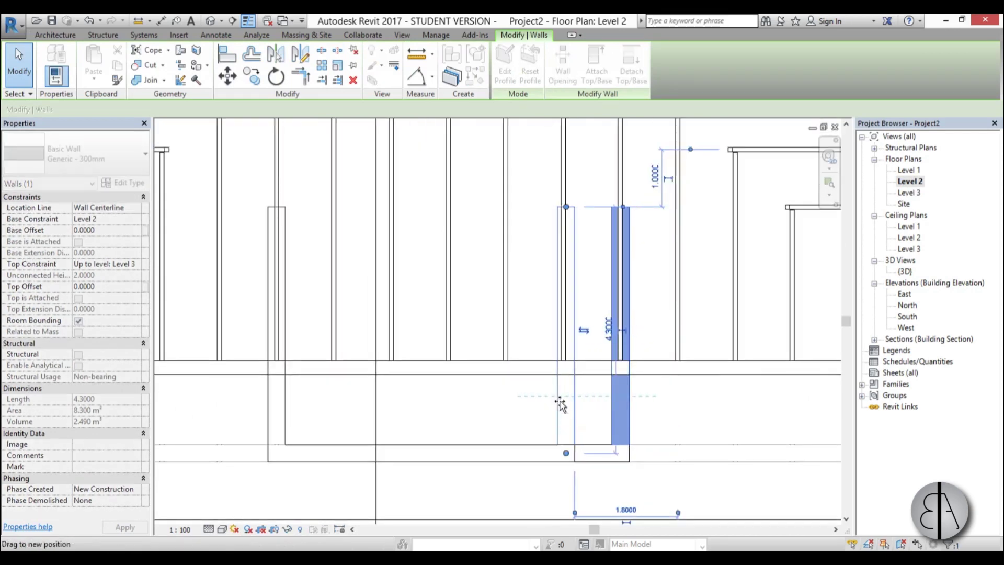
Step: Align the centreline of the east side wall with the centreline of the rafter it crosses
key(a)
key(l)
scroll(580, 305, up, 4)
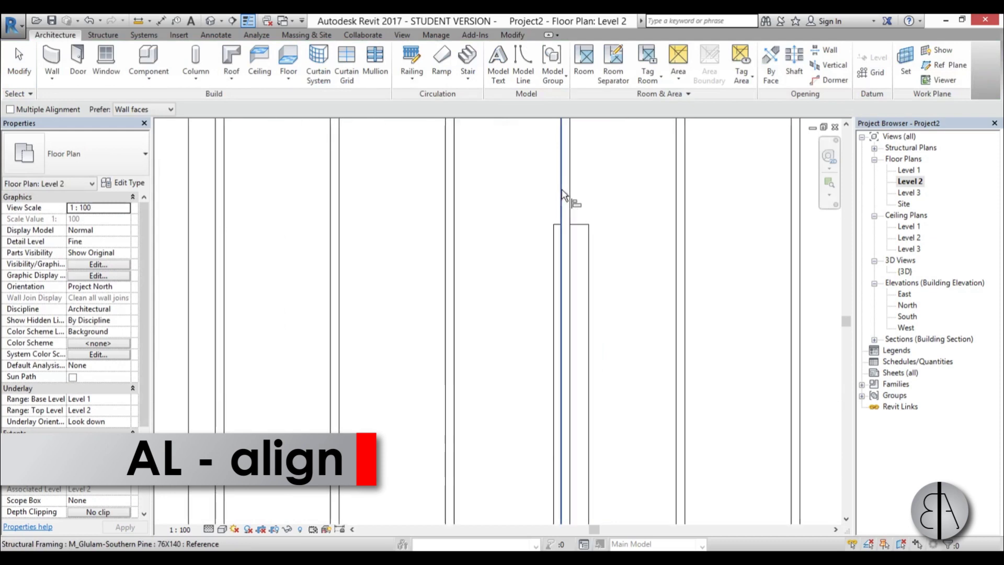
click(572, 276)
scroll(679, 240, down, 4)
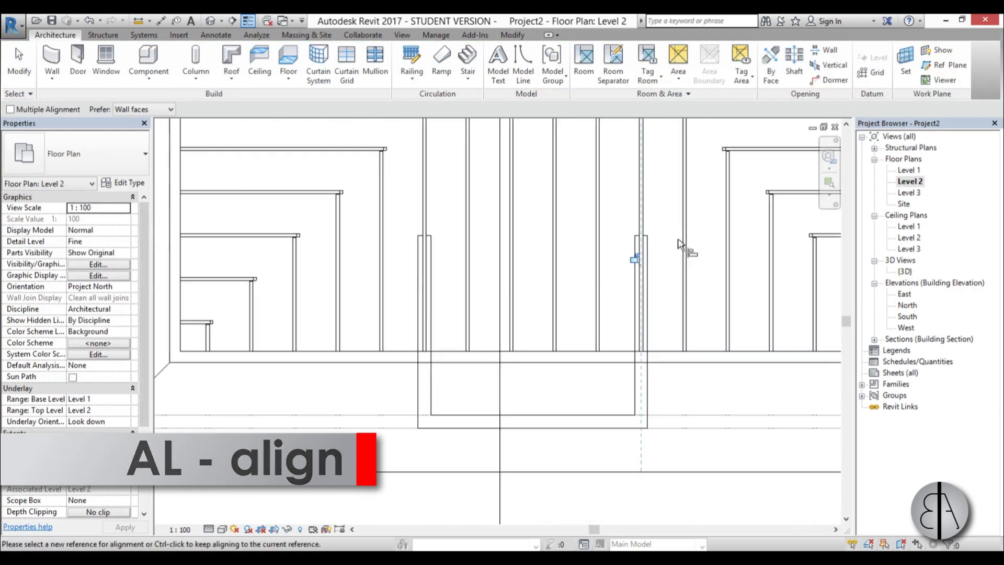
Step: Align the centreline of the west side wall with the centreline of the next rafter inward
scroll(430, 235, up, 3)
scroll(532, 212, up, 2)
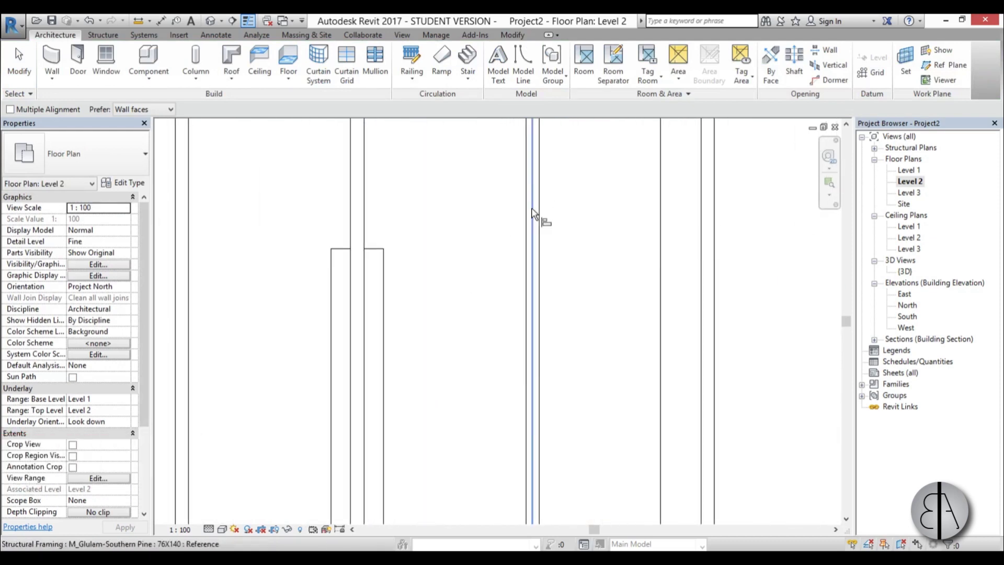
scroll(360, 314, down, 3)
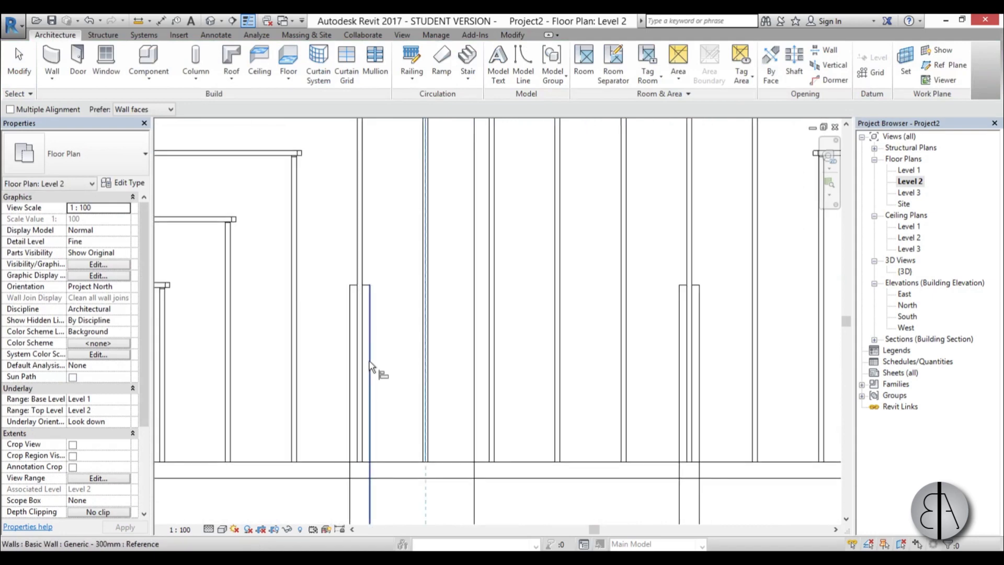
click(362, 464)
key(Escape)
Step: In the 3D view, examine how the dormer walls sit among the rafters and pass through the roof
scroll(483, 357, down, 2)
middle_drag(491, 364, 493, 330)
double_click(905, 272)
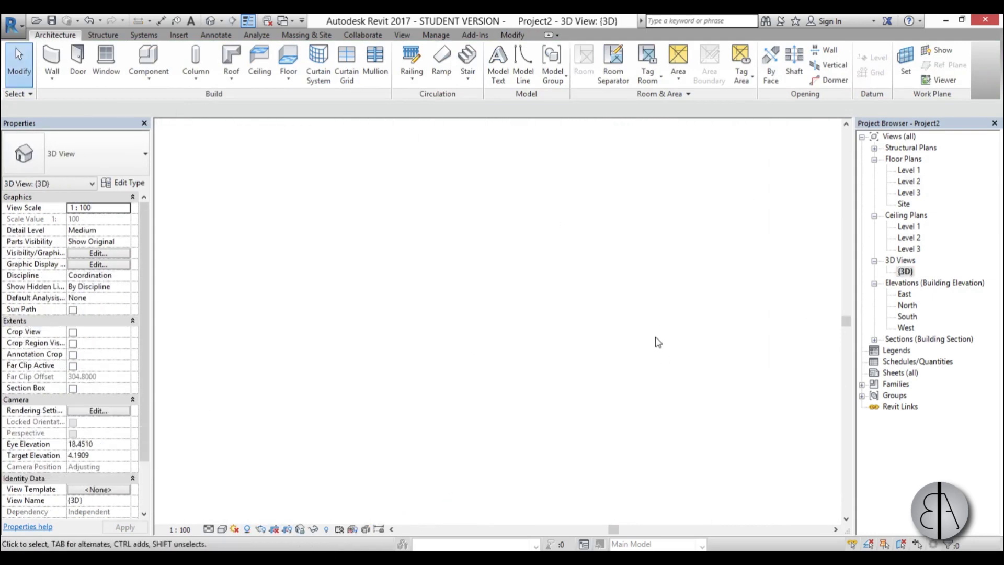
scroll(565, 341, down, 4)
shift+middle_drag(522, 430, 647, 371)
middle_drag(606, 307, 592, 329)
scroll(591, 330, up, 2)
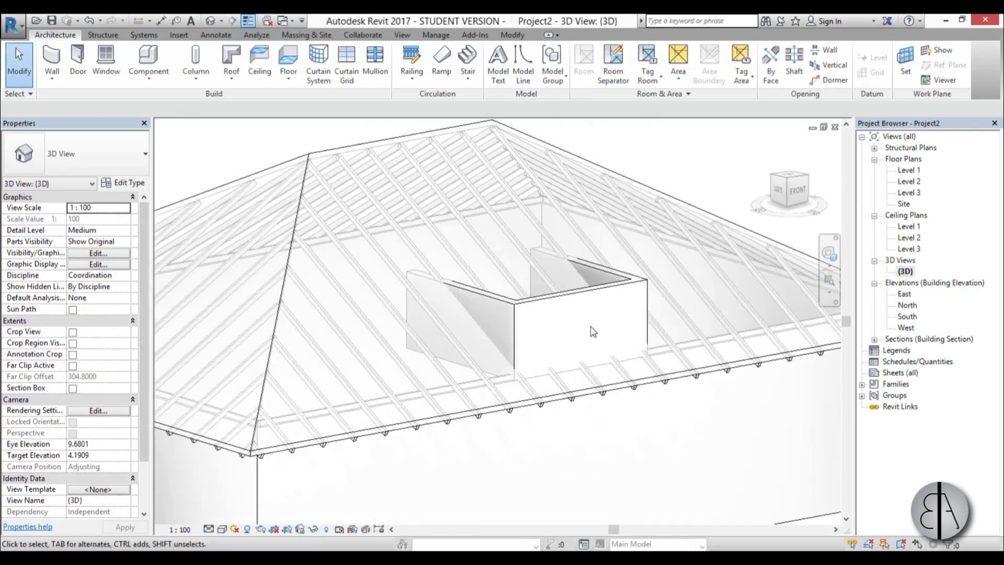
scroll(592, 283, down, 2)
scroll(592, 286, up, 4)
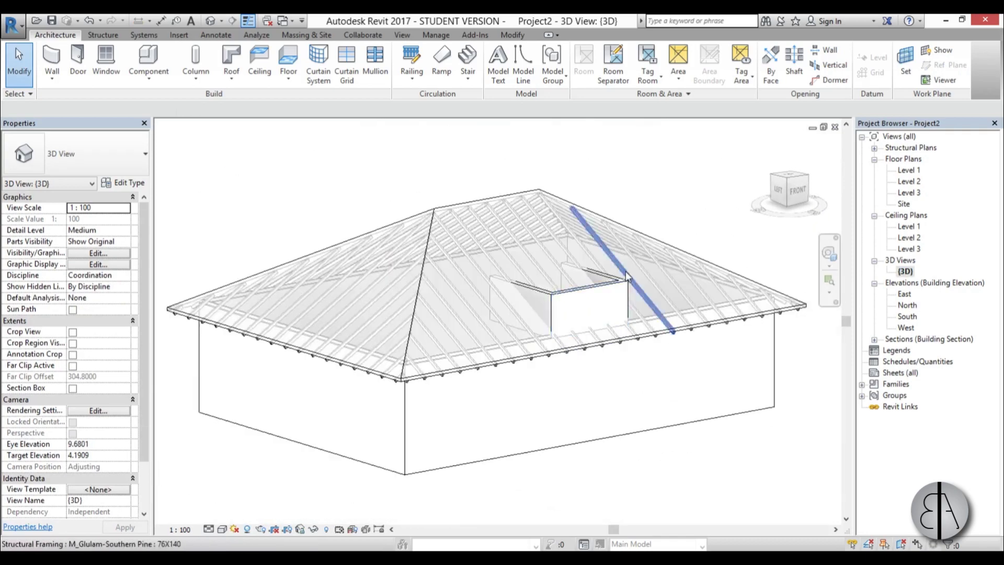
scroll(564, 235, up, 1)
middle_drag(564, 235, 554, 277)
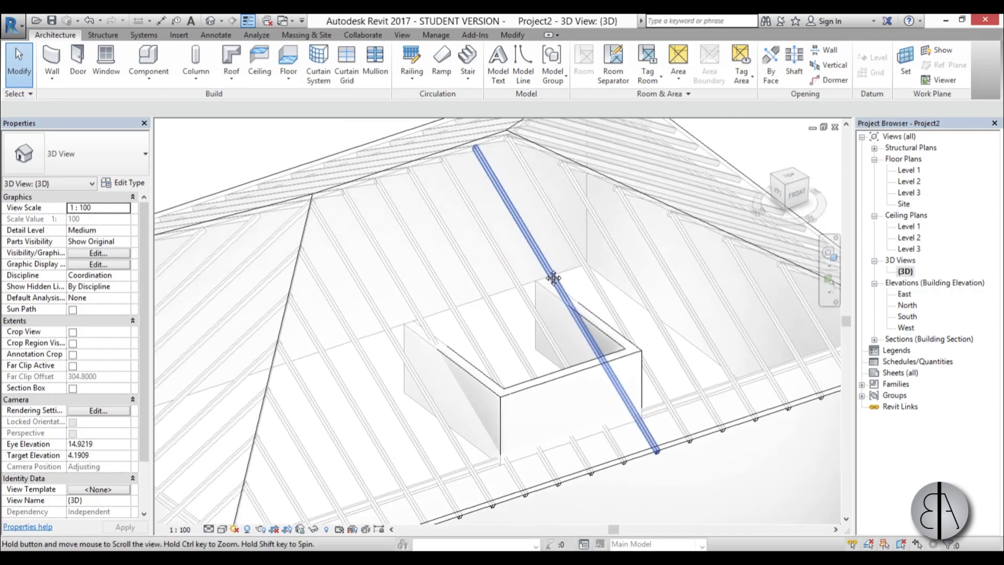
scroll(555, 277, up, 1)
Step: Set the current work plane to Level 3
click(905, 84)
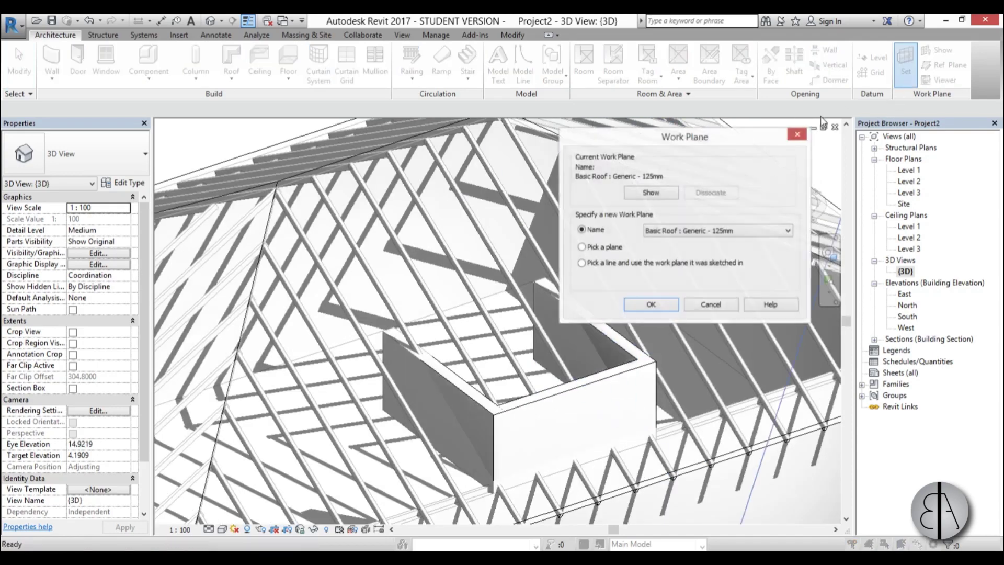
click(657, 232)
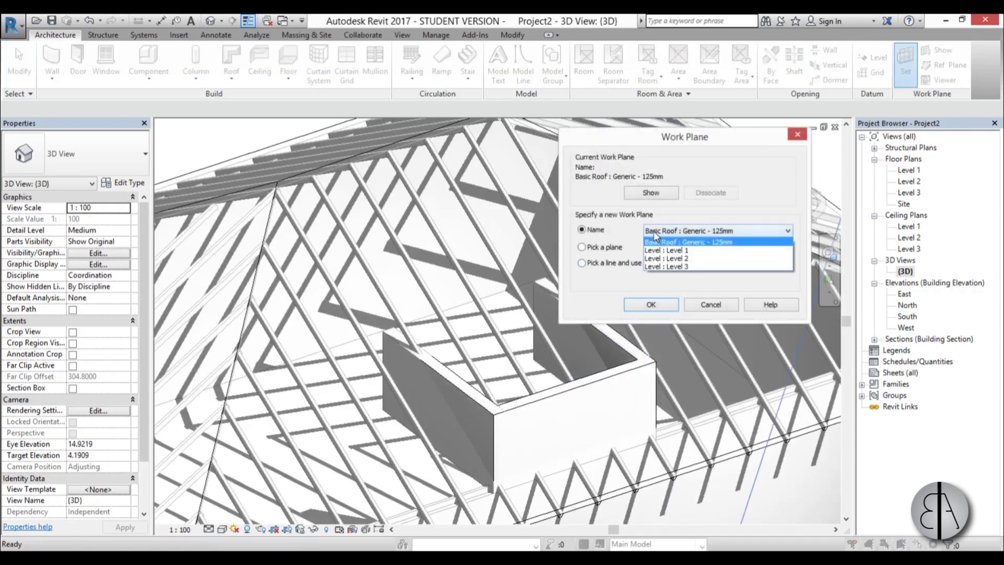
click(659, 267)
click(667, 309)
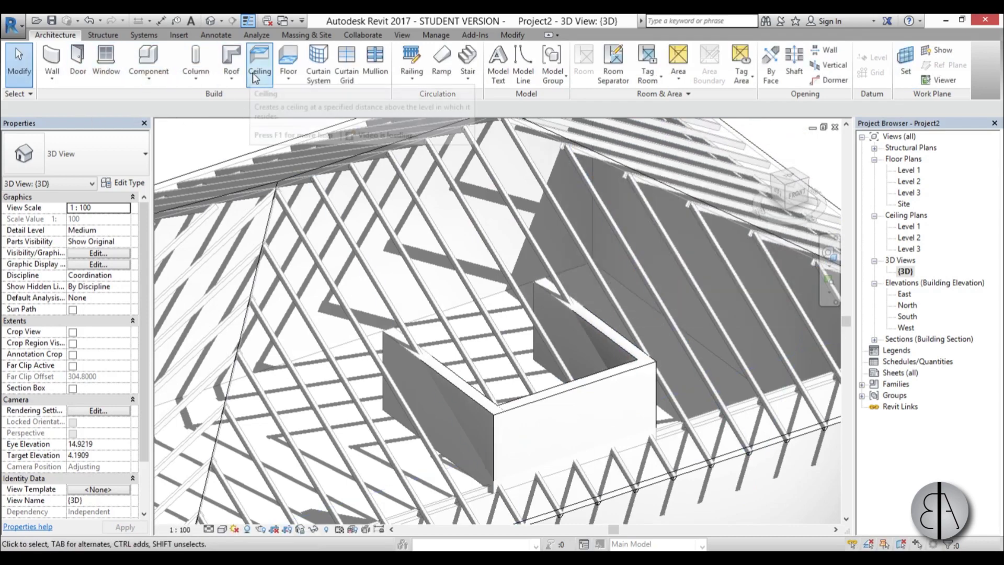
Step: Start a Generic - 125mm roof by footprint and sketch a rectangular boundary around the dormer walls with a 0.6 offset
click(236, 73)
click(260, 105)
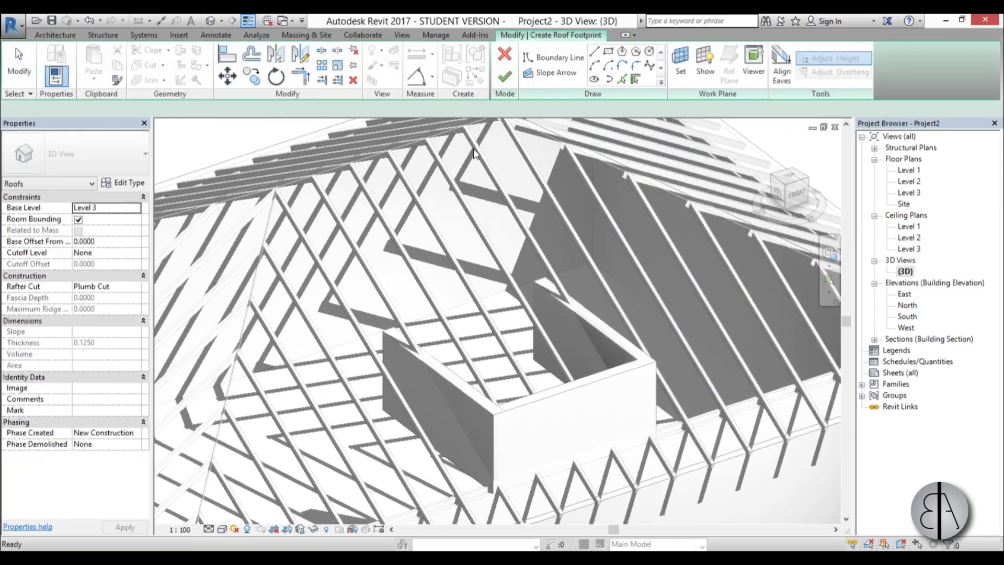
click(607, 65)
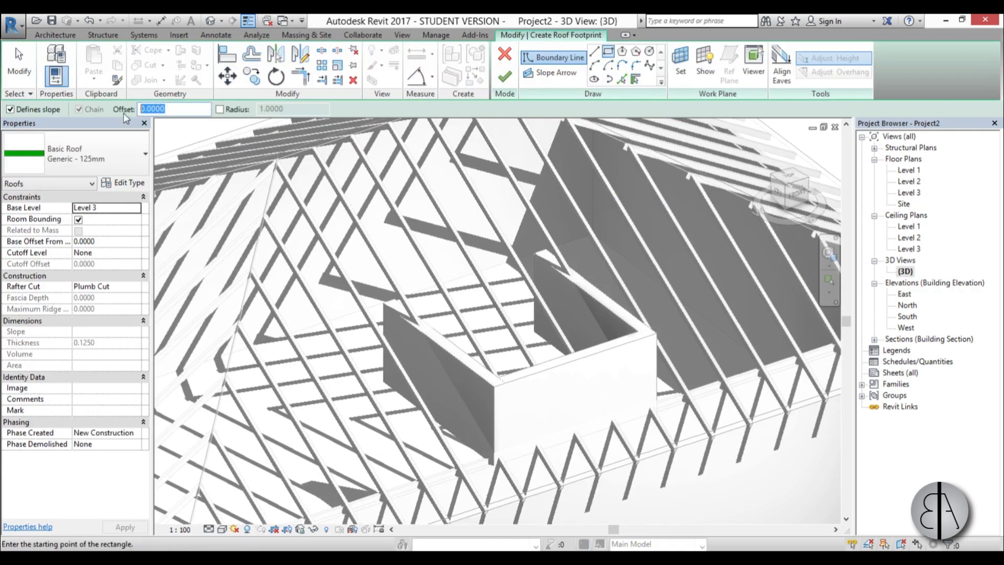
text(.6)
scroll(549, 246, up, 5)
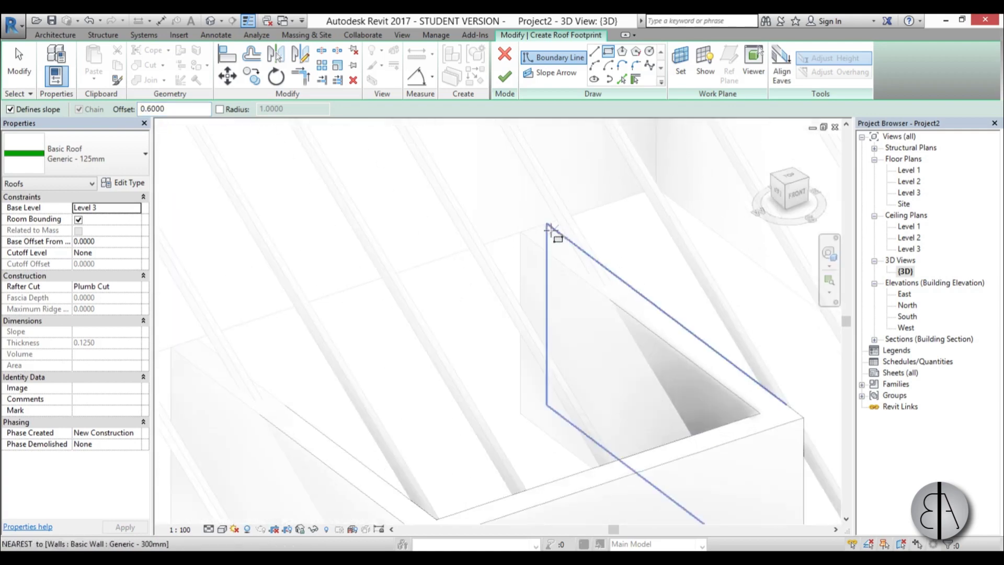
click(548, 224)
scroll(548, 230, down, 4)
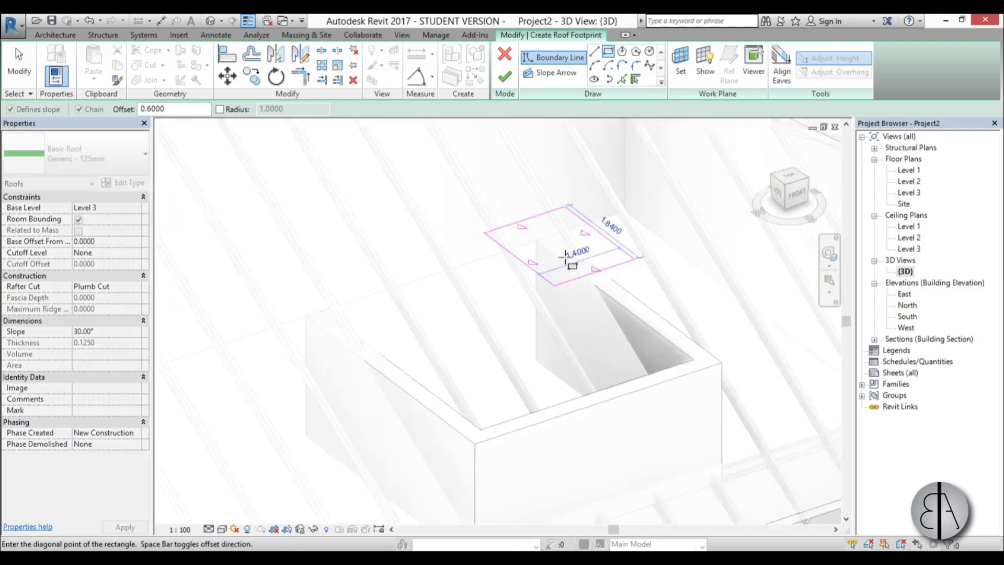
scroll(518, 365, up, 5)
click(519, 360)
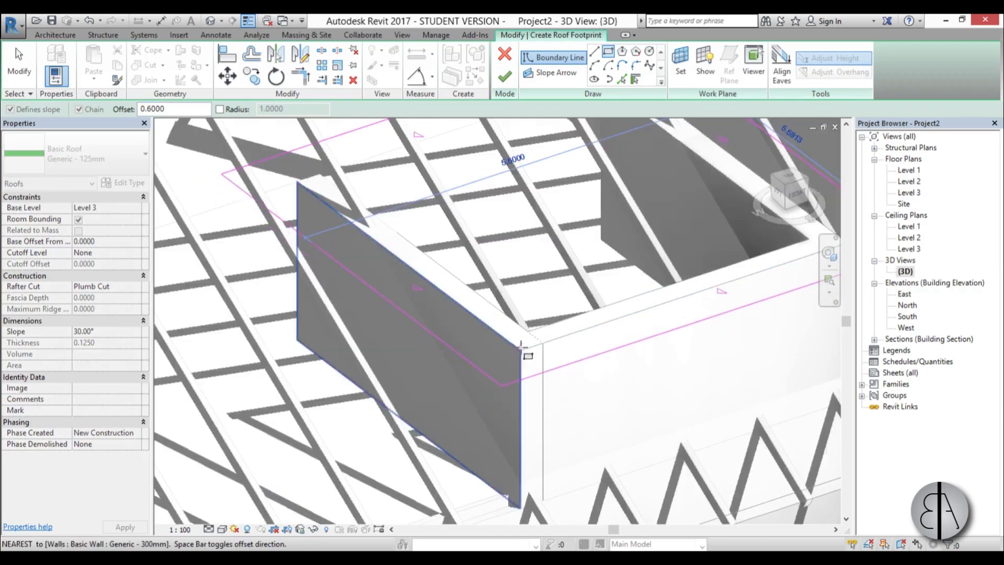
scroll(511, 309, down, 5)
key(Escape)
Step: Remove the slope from the footprint's back edge, facing the main roof, and finish the dormer roof
mouse_move(508, 311)
shift+middle_down()
mouse_move(544, 274)
mouse_move(447, 312)
mouse_move(438, 287)
shift+middle_up()
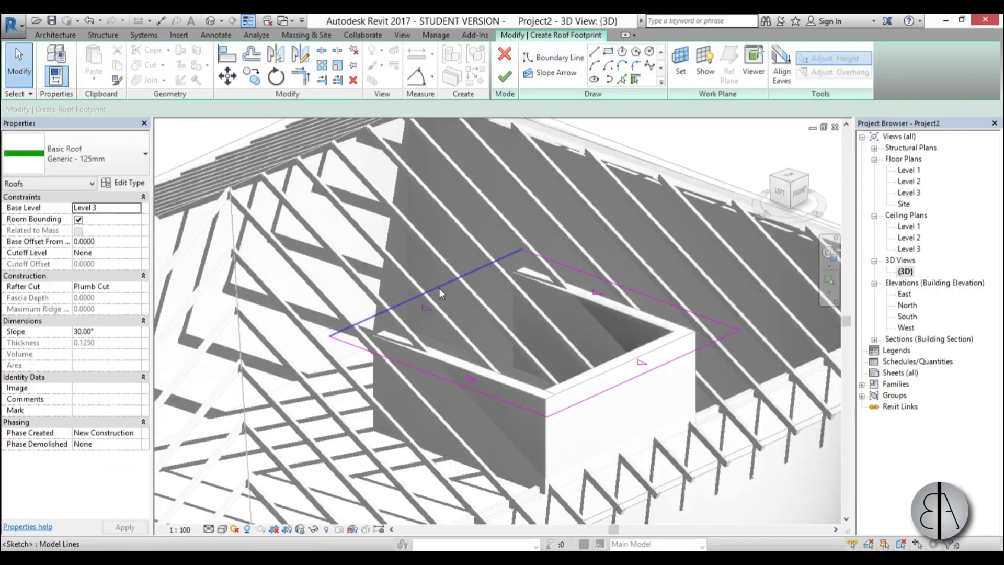
click(438, 287)
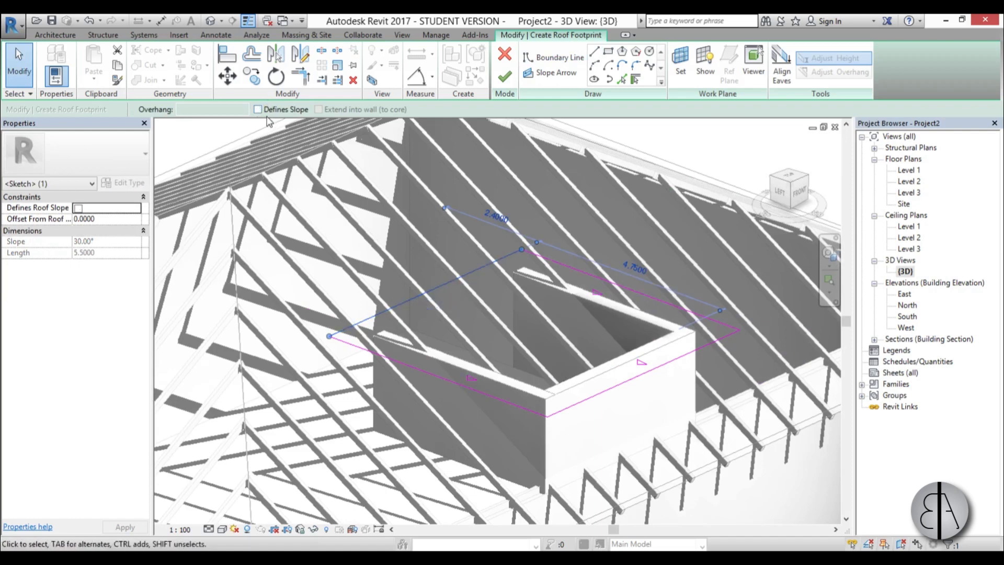
click(504, 76)
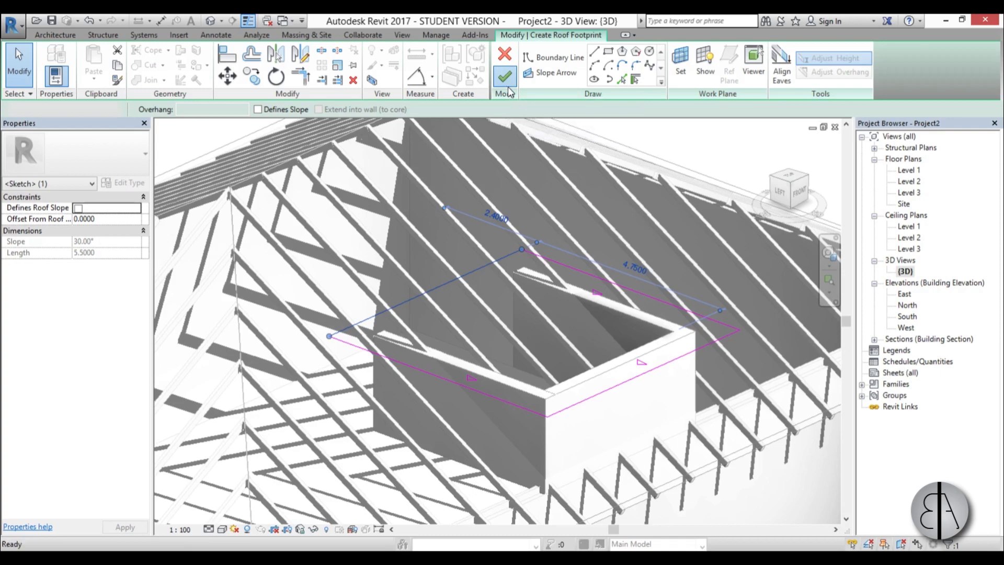
scroll(575, 274, down, 5)
mouse_move(575, 275)
shift+middle_down()
mouse_move(576, 300)
mouse_move(521, 307)
shift+middle_up()
scroll(521, 308, up, 5)
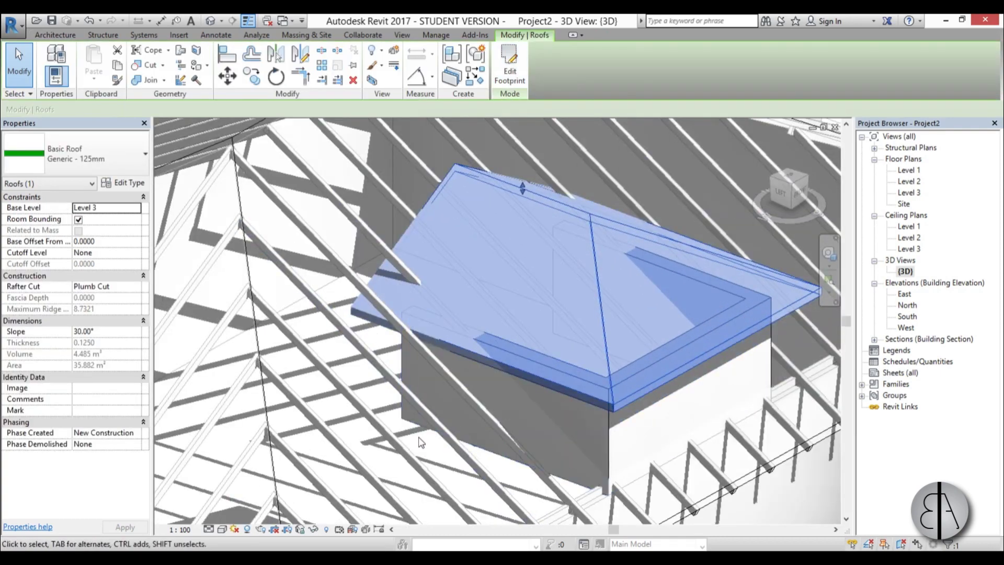
key(Escape)
Step: Shorten the west side wall by pulling its inner end towards the front wall, up to the main roof slope
click(419, 417)
mouse_move(491, 394)
shift+middle_down()
mouse_move(459, 291)
mouse_move(526, 280)
mouse_move(585, 302)
mouse_move(502, 355)
mouse_move(428, 449)
shift+middle_up()
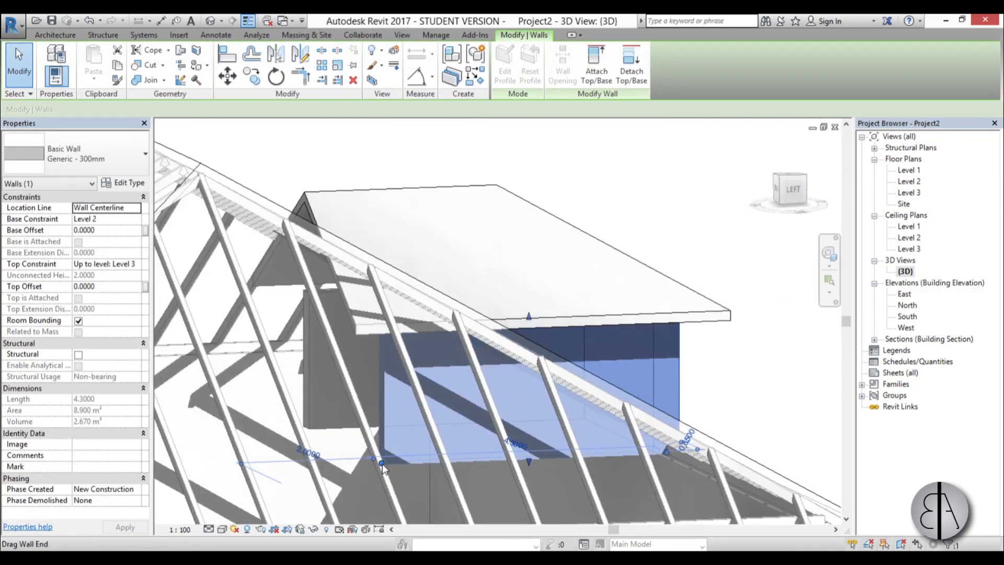
drag(382, 468, 413, 457)
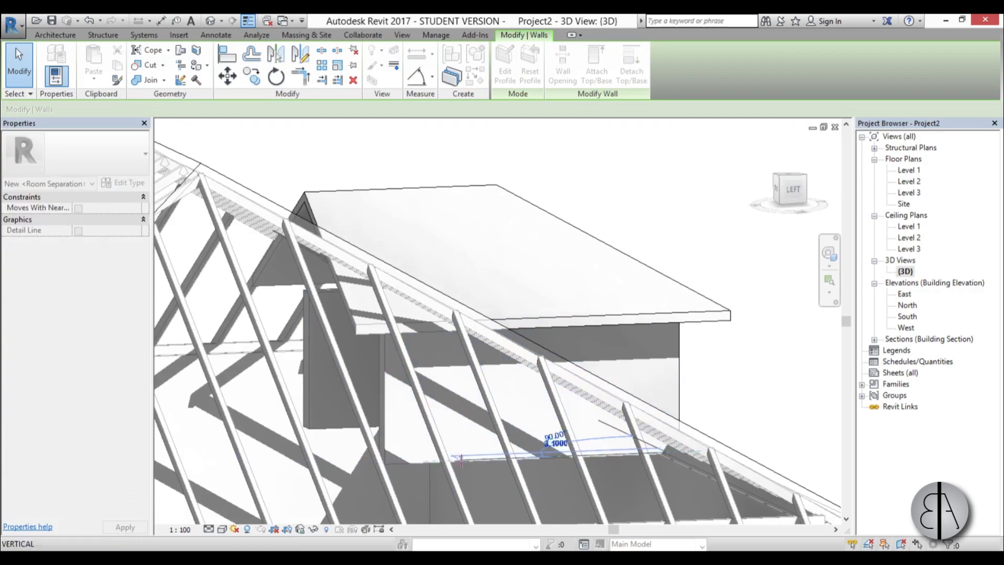
drag(471, 458, 471, 458)
shift+middle_drag(530, 481, 503, 499)
scroll(501, 489, up, 5)
drag(493, 459, 479, 462)
scroll(456, 362, down, 5)
Step: Align the inner end of the east side wall with the inner end of the shortened west side wall
shift+middle_drag(546, 407, 564, 386)
scroll(552, 390, down, 3)
scroll(490, 374, up, 2)
key(Escape)
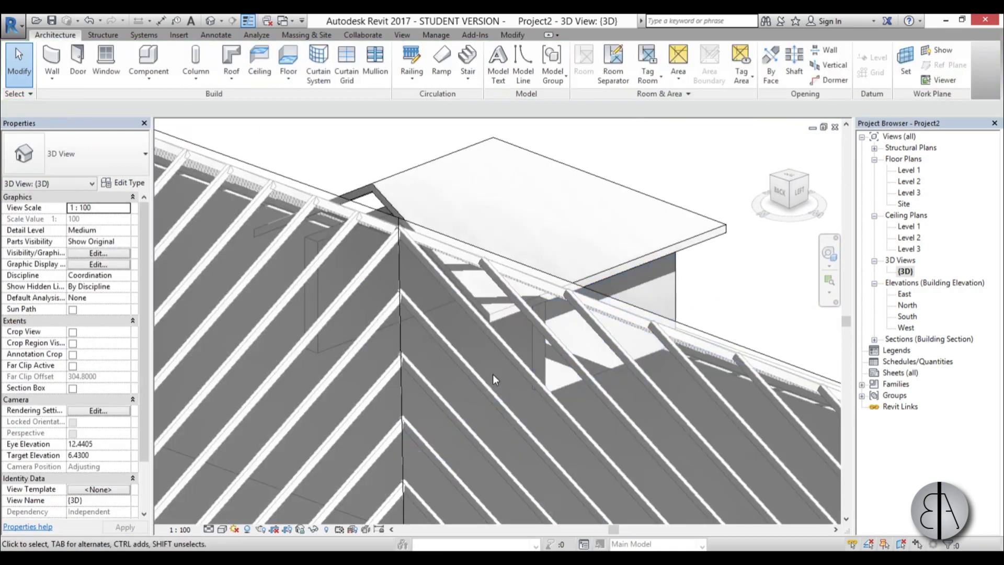
key(l)
click(534, 359)
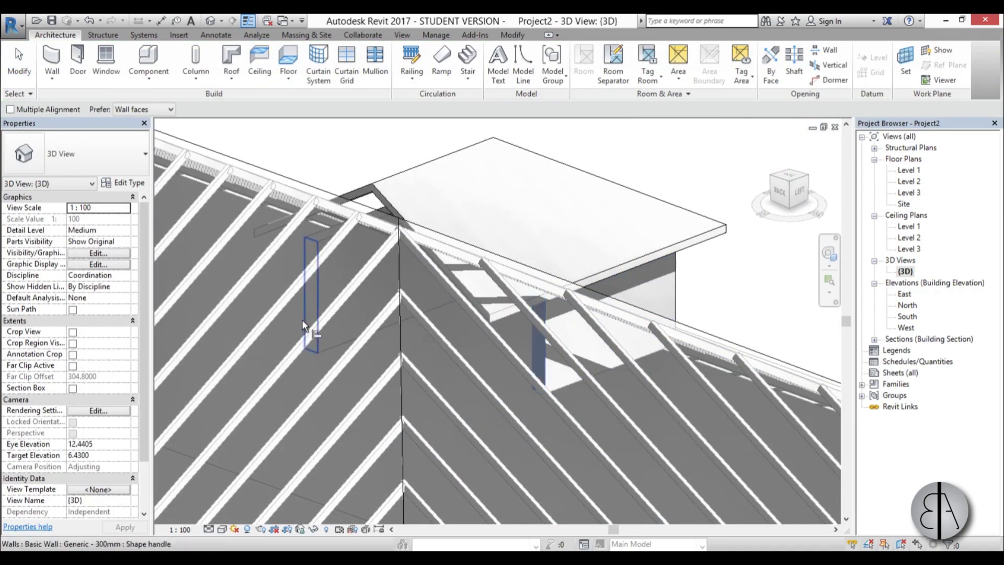
key(Escape)
key(Escape)
scroll(457, 367, down, 5)
shift+middle_drag(457, 367, 459, 432)
scroll(511, 314, up, 3)
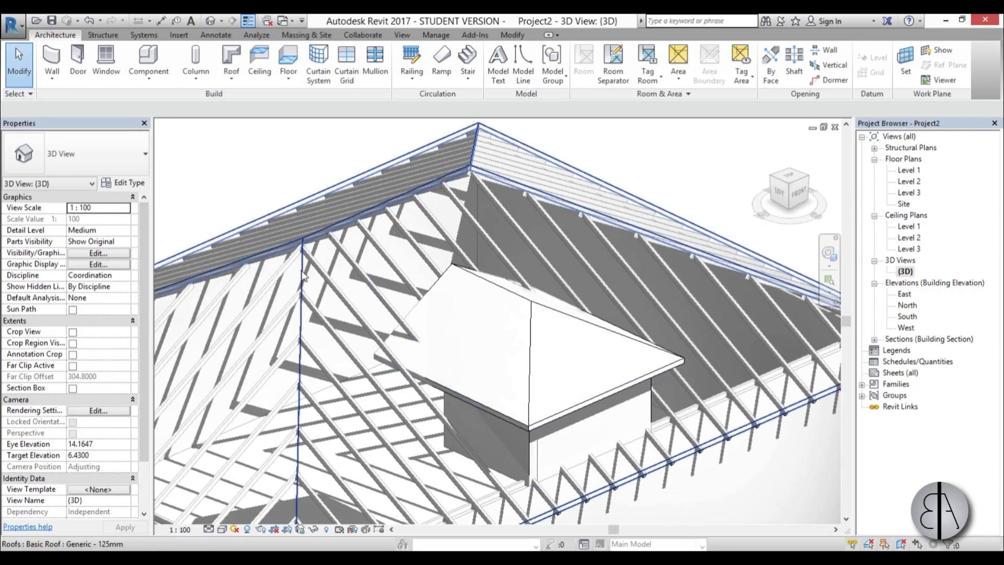
Step: Join the back edge of the dormer roof to the sloping face of the main hipped roof with Join/Unjoin Roof
click(444, 314)
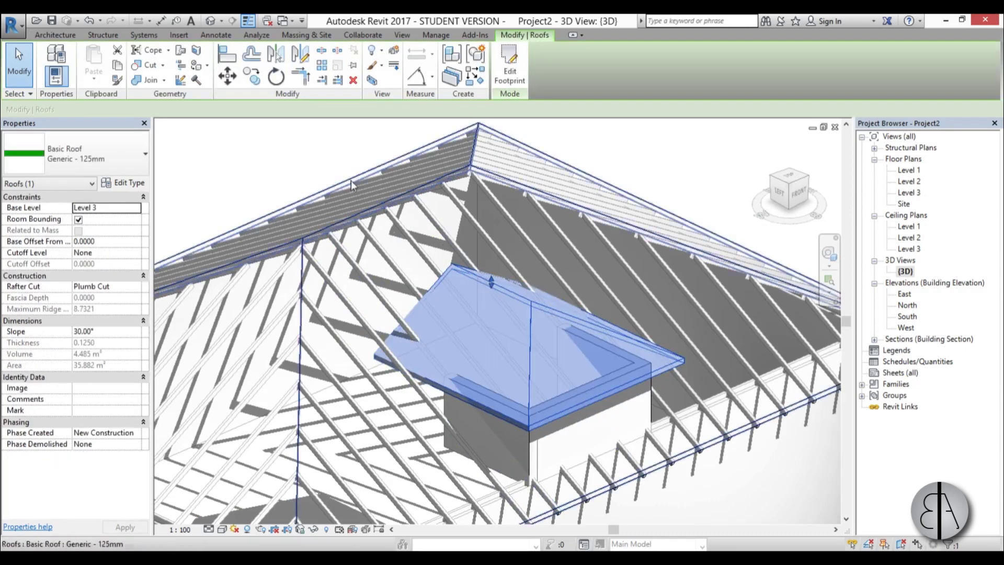
click(181, 52)
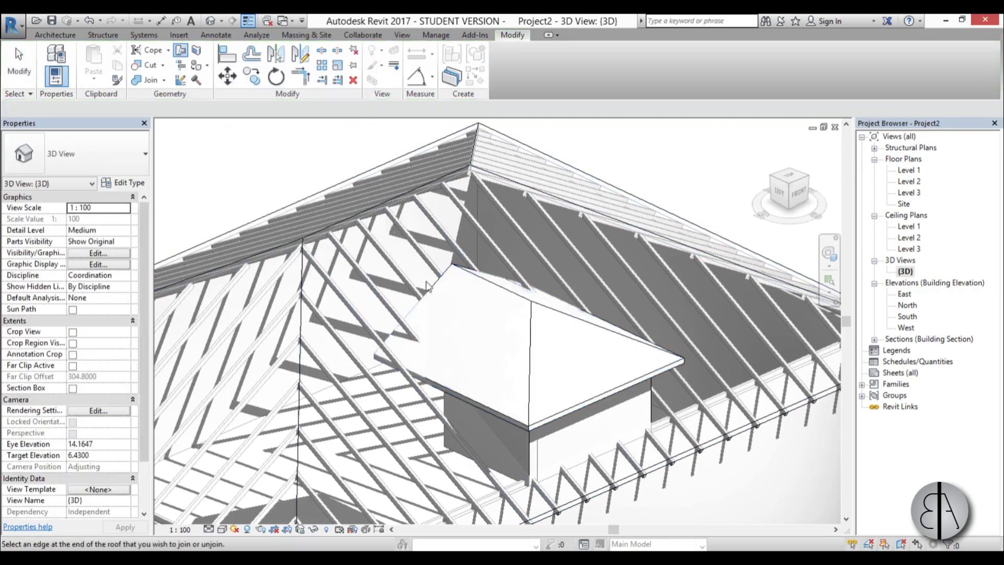
shift+middle_drag(417, 363, 565, 386)
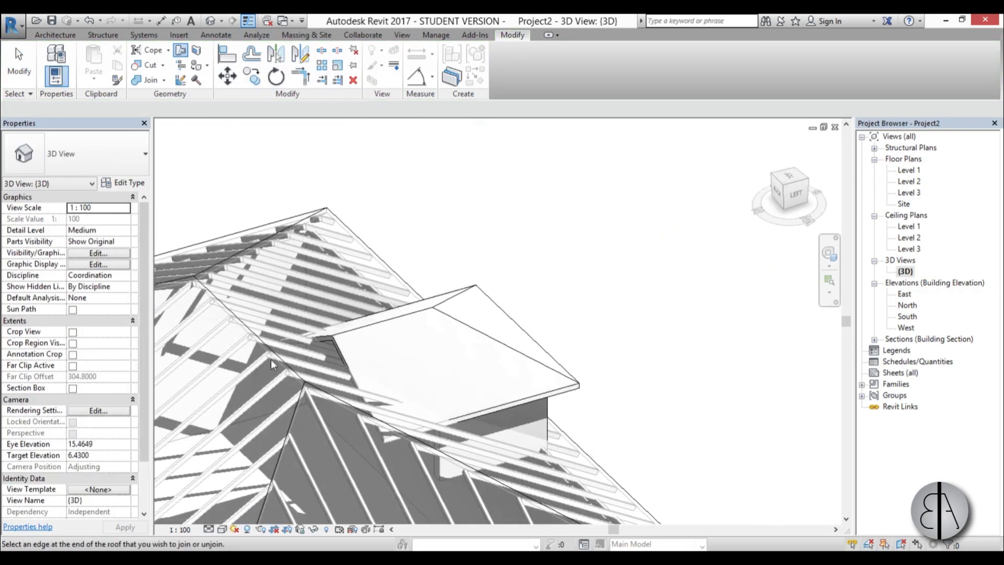
scroll(277, 359, up, 3)
scroll(428, 359, up, 2)
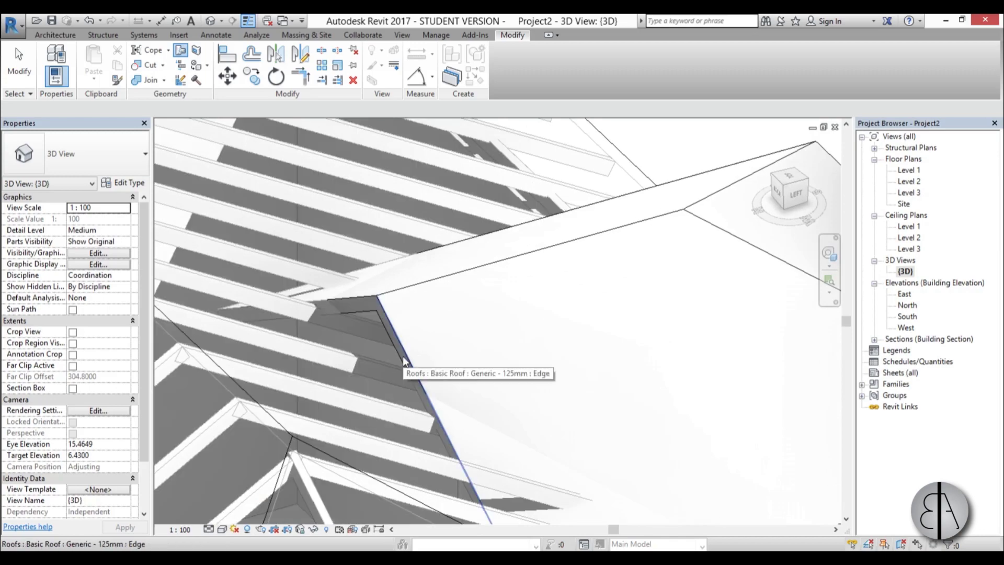
scroll(486, 306, down, 3)
shift+middle_drag(493, 330, 293, 315)
middle_drag(464, 316, 392, 308)
middle_drag(440, 152, 443, 222)
scroll(443, 222, up, 1)
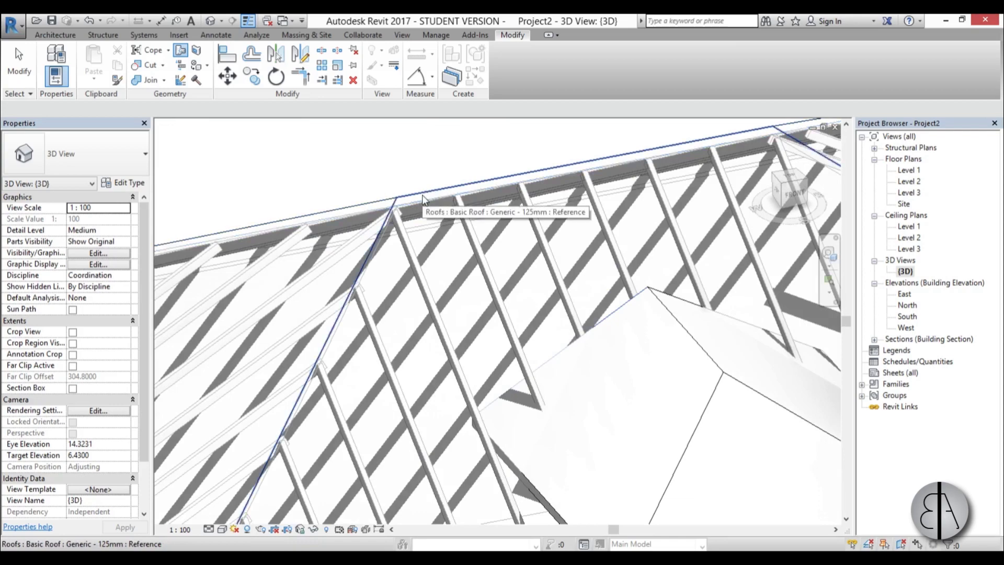
click(423, 195)
scroll(422, 197, down, 3)
mouse_move(510, 319)
shift+middle_down()
mouse_move(560, 322)
mouse_move(620, 215)
mouse_move(651, 221)
mouse_move(653, 419)
mouse_move(547, 334)
mouse_move(530, 340)
mouse_move(537, 331)
mouse_move(510, 300)
shift+middle_up()
scroll(545, 324, up, 2)
scroll(515, 335, down, 2)
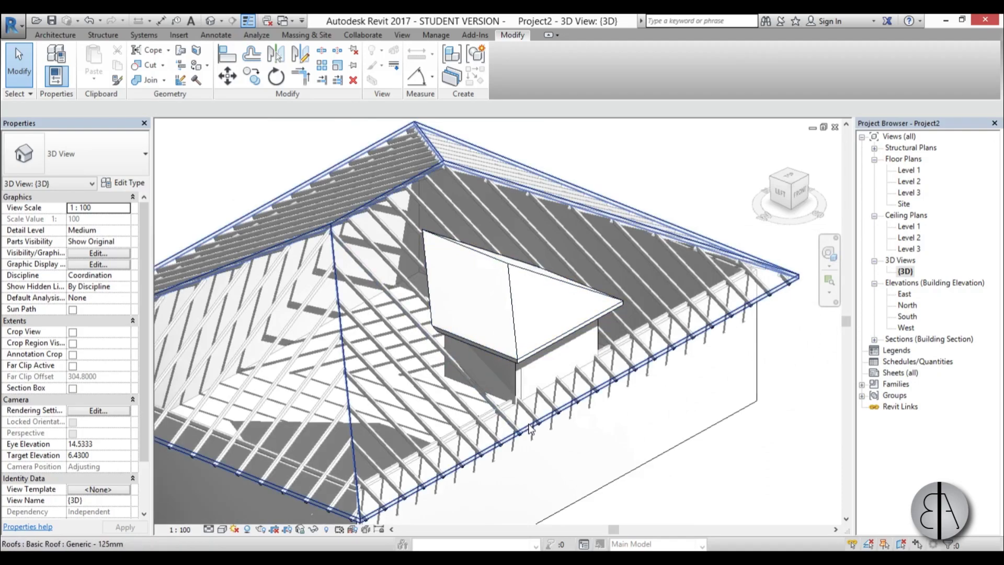
Step: Start a Dormer opening and choose the main hipped roof as the roof to cut
click(510, 344)
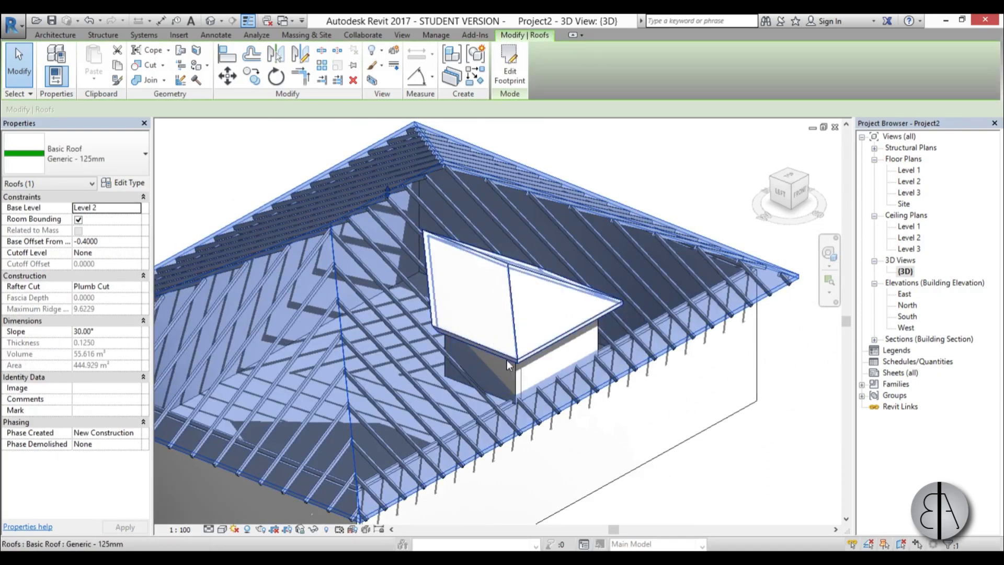
scroll(504, 363, up, 3)
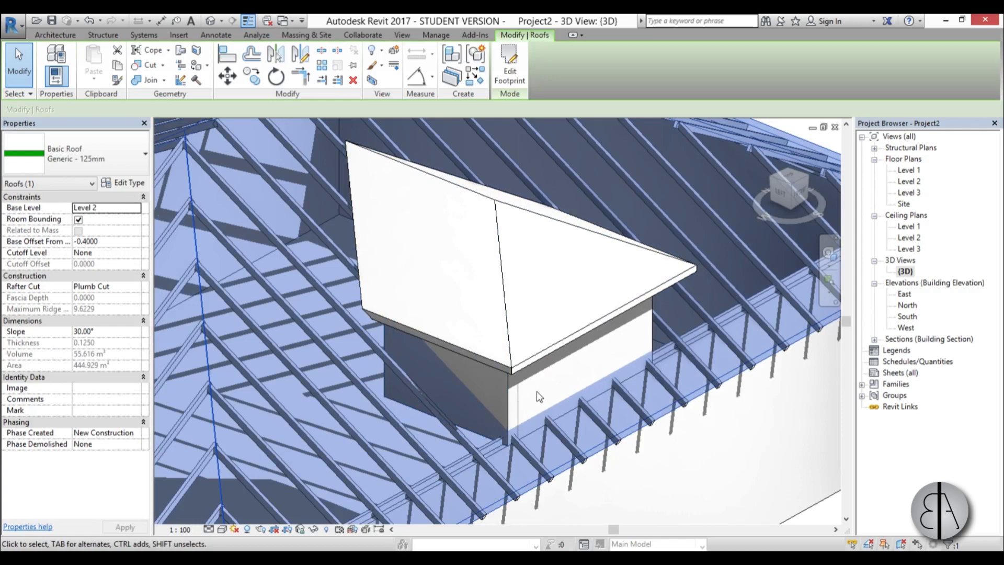
key(Escape)
click(56, 35)
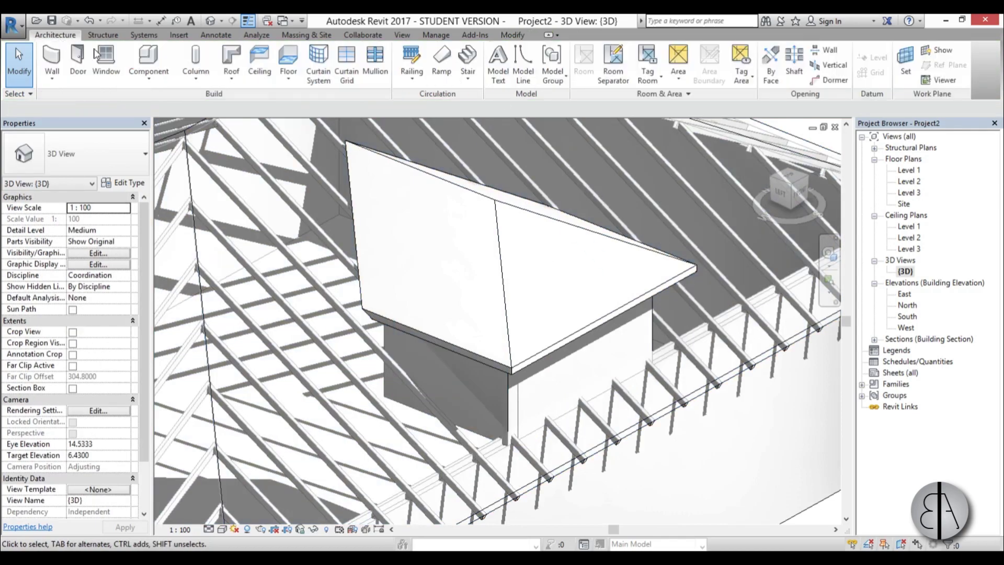
click(835, 80)
scroll(511, 251, down, 3)
middle_drag(486, 252, 496, 298)
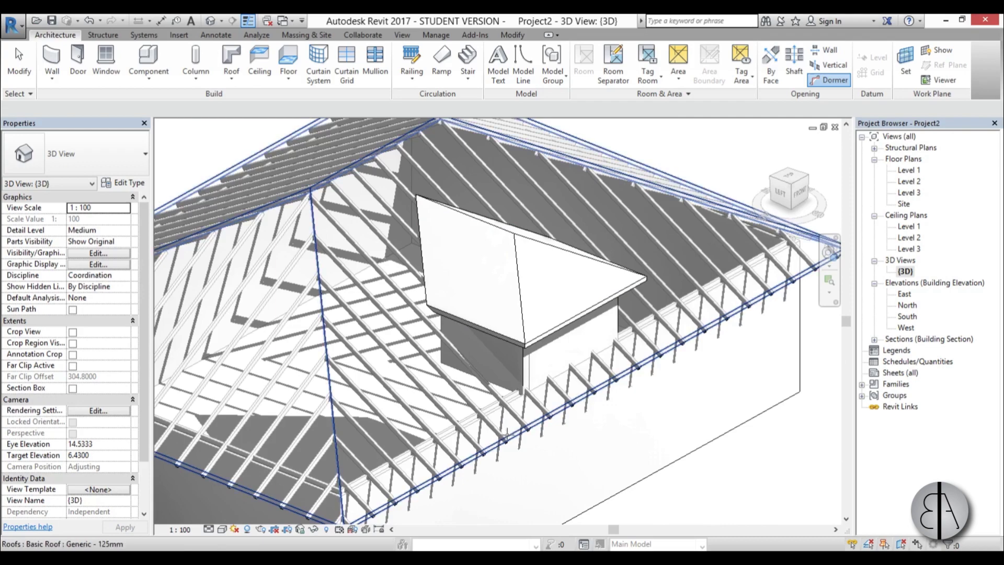
click(506, 432)
Step: Add the dormer roof and the west side wall's face to the dormer opening boundary
shift+middle_drag(531, 388, 513, 385)
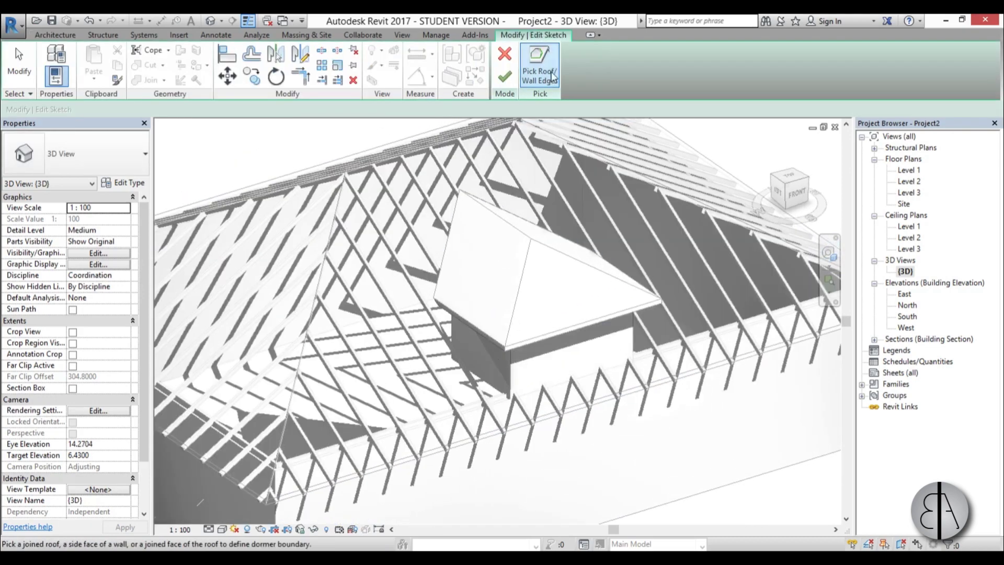
scroll(445, 274, up, 3)
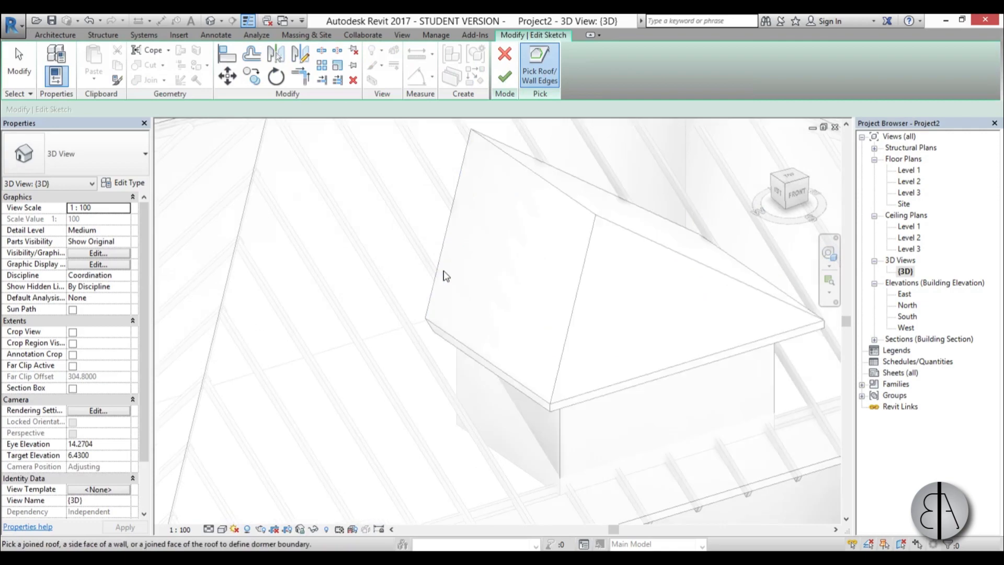
scroll(487, 336, down, 2)
shift+middle_drag(489, 336, 529, 316)
scroll(522, 398, up, 2)
click(535, 390)
shift+middle_drag(535, 390, 495, 413)
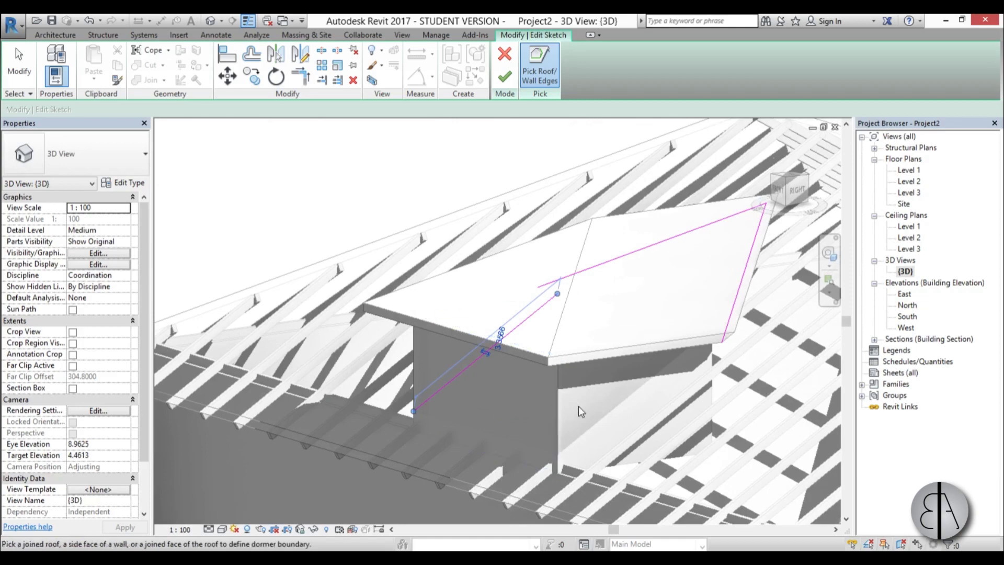
Step: Add the faces of the east side wall and the front wall to the dormer opening boundary
click(560, 442)
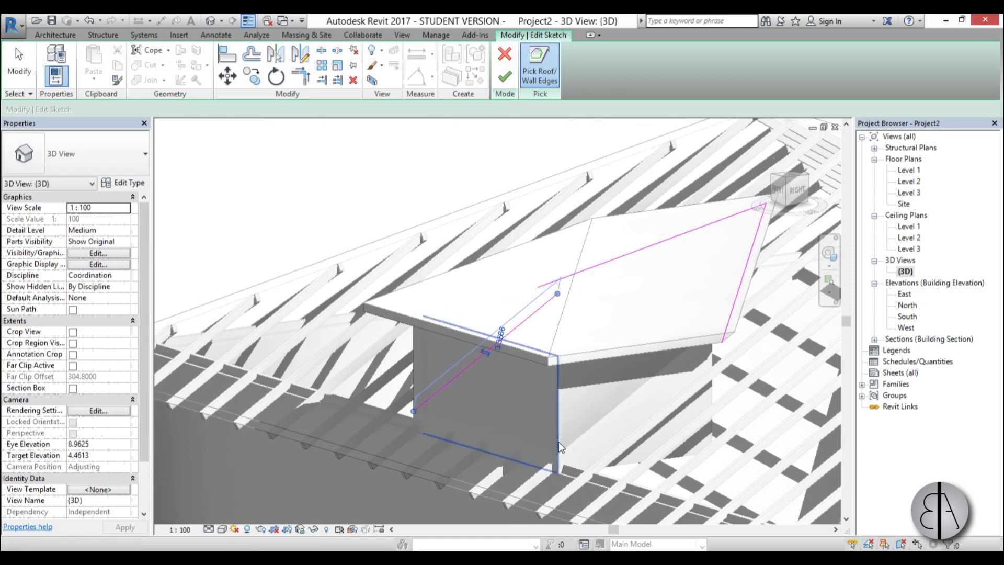
mouse_move(560, 441)
shift+middle_down()
mouse_move(751, 425)
mouse_move(721, 406)
mouse_move(471, 419)
shift+middle_up()
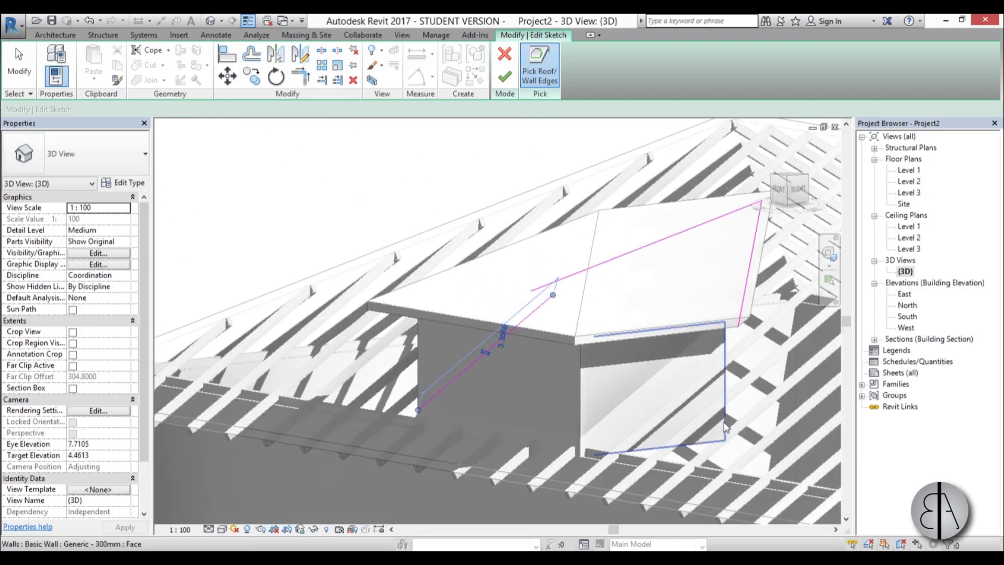
mouse_move(731, 423)
shift+middle_down()
mouse_move(544, 463)
mouse_move(533, 421)
mouse_move(598, 335)
shift+middle_up()
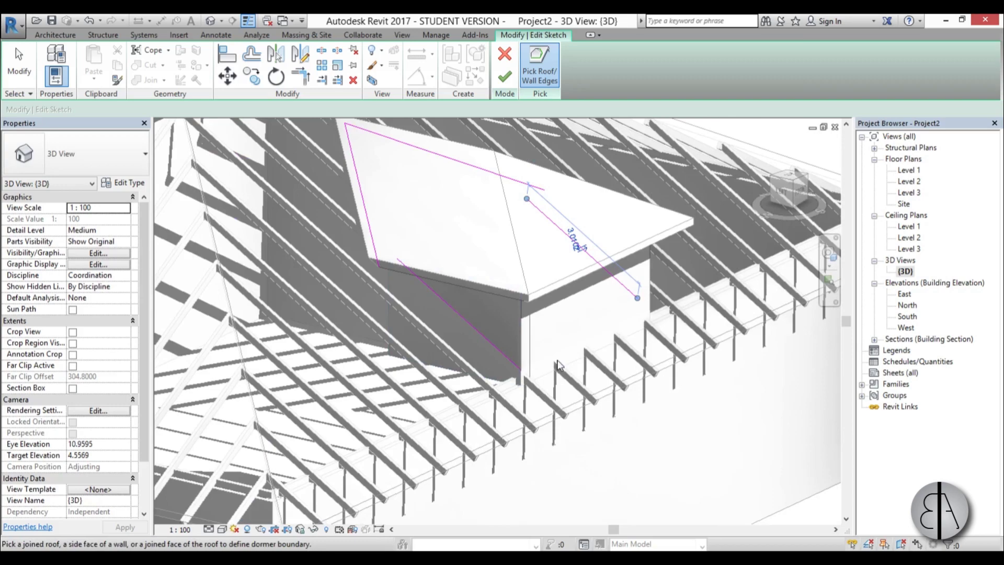
click(544, 376)
mouse_move(544, 377)
shift+middle_down()
mouse_move(531, 447)
mouse_move(500, 321)
mouse_move(500, 361)
shift+middle_up()
Step: Trim the boundary lines to their corners to form a closed loop and finish the dormer opening
key(t)
key(r)
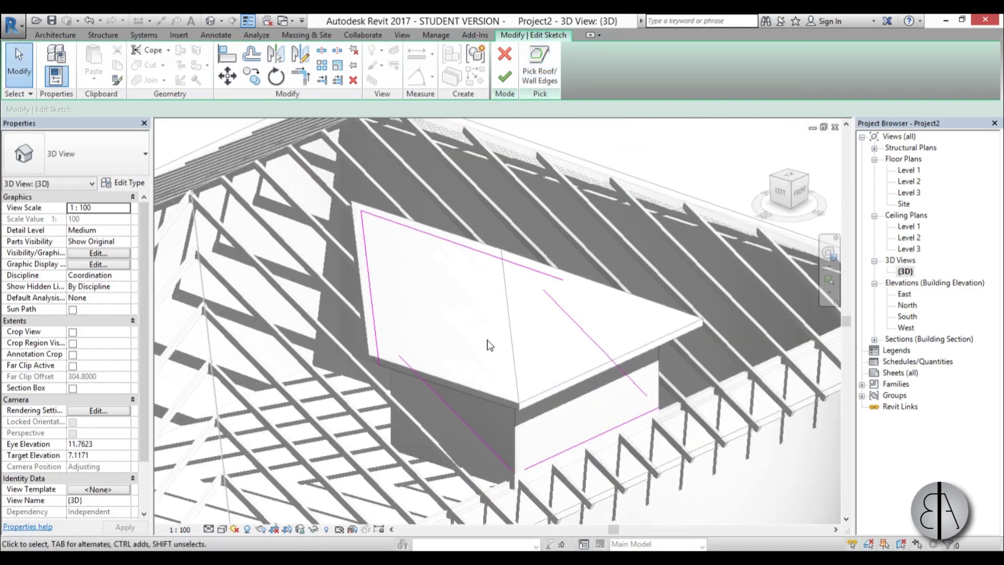
click(562, 314)
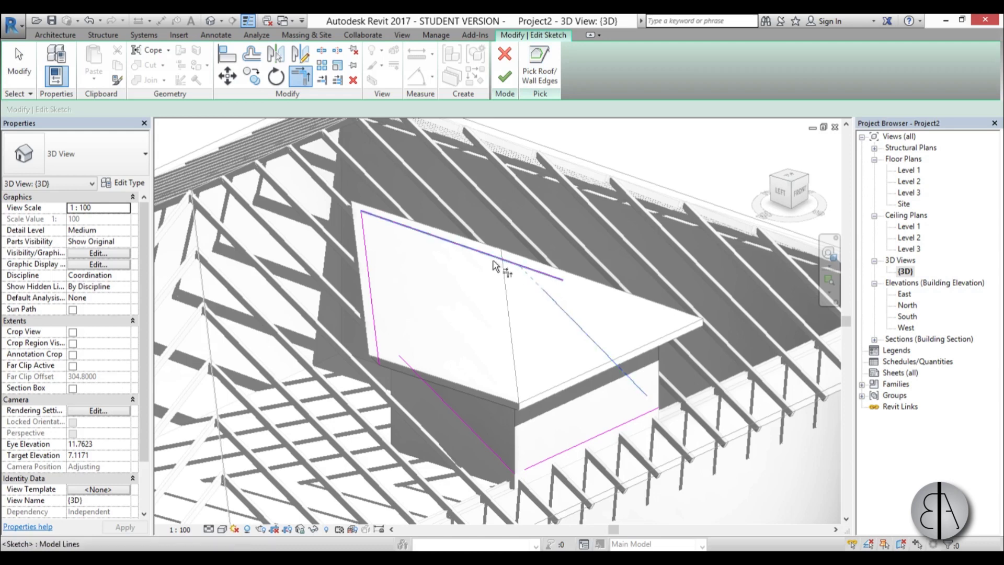
click(410, 372)
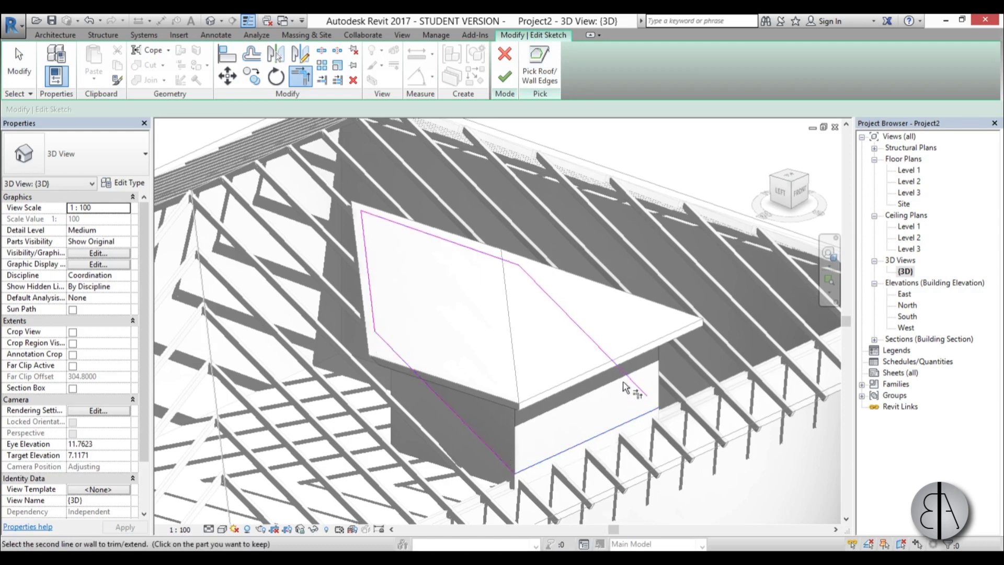
scroll(476, 264, down, 3)
scroll(462, 295, up, 1)
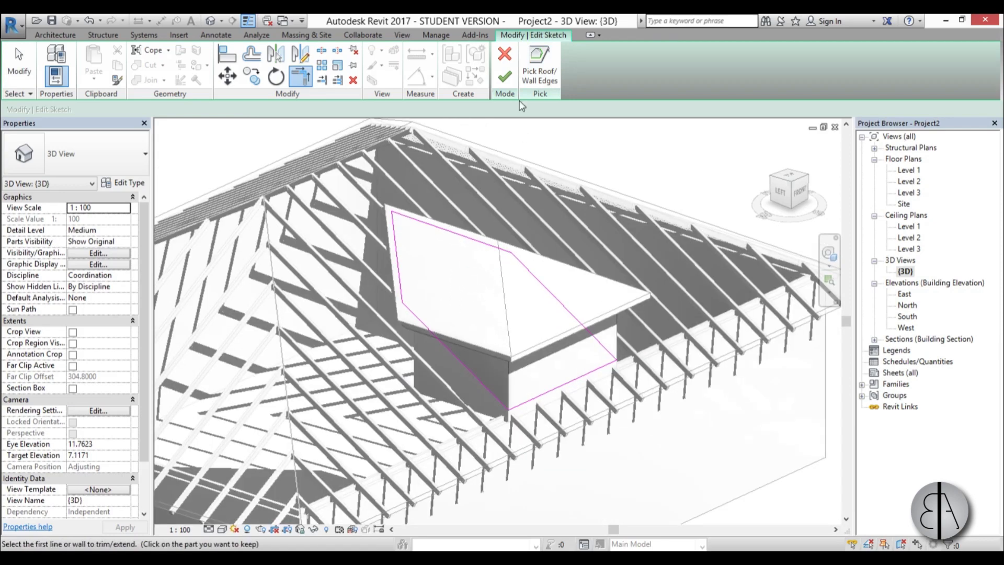
click(505, 79)
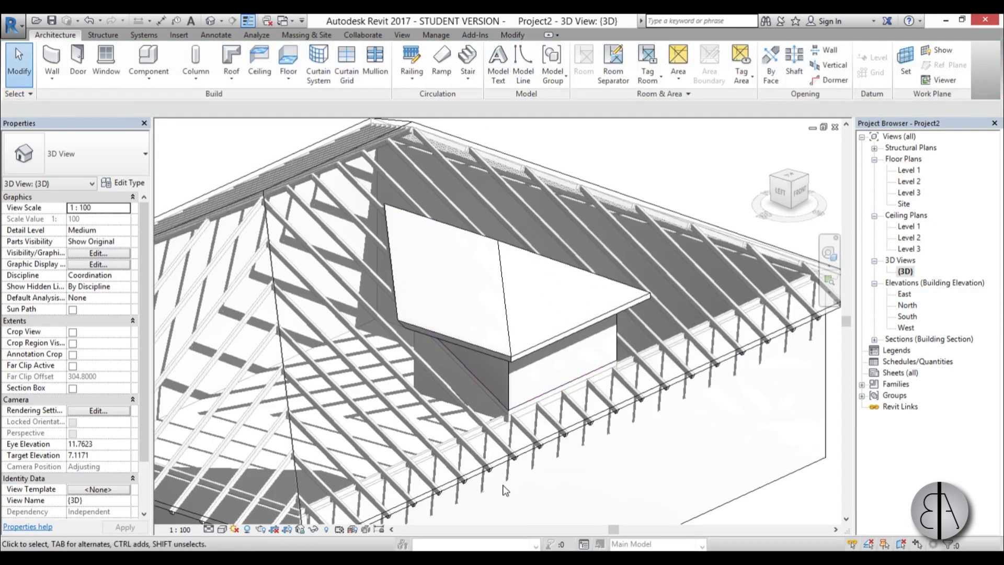
click(518, 456)
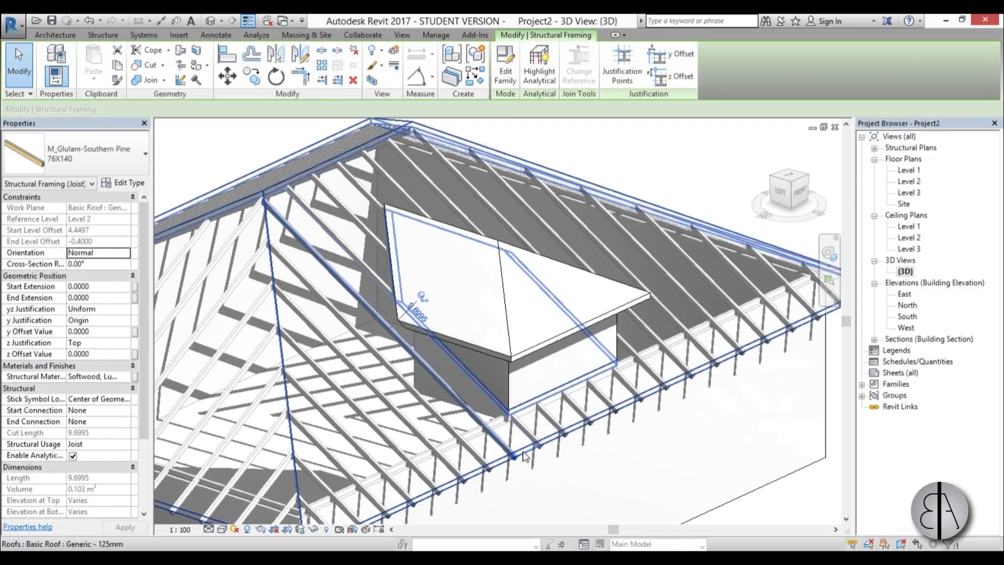
click(523, 453)
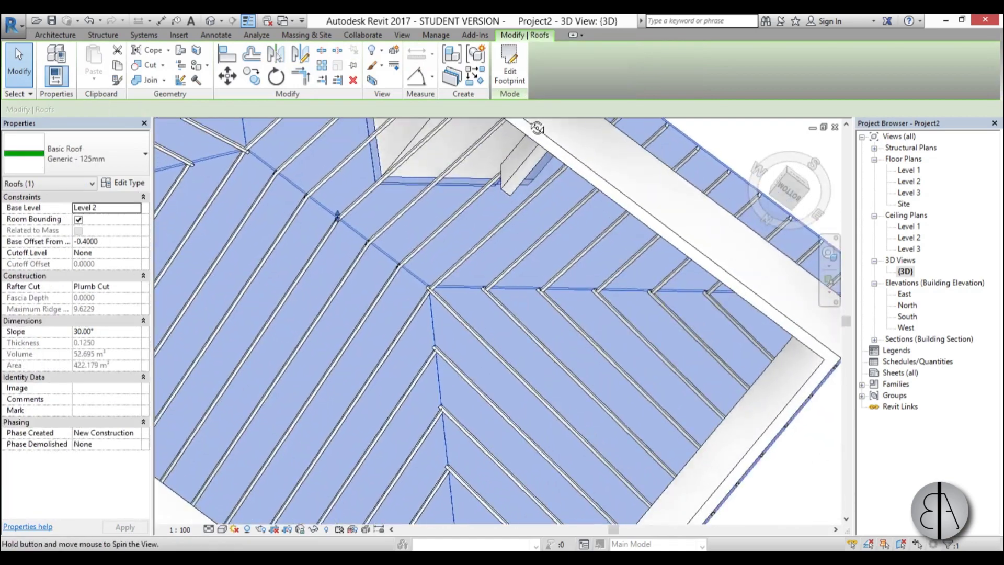
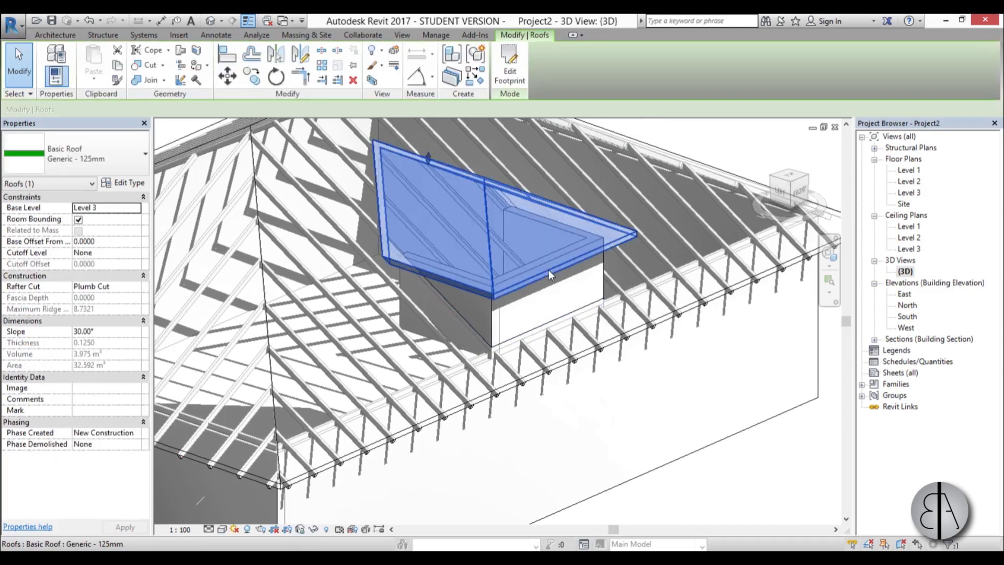
Step: Override the dormer roof's graphics by element in this view, with surface transparency set to 30
right_click(531, 235)
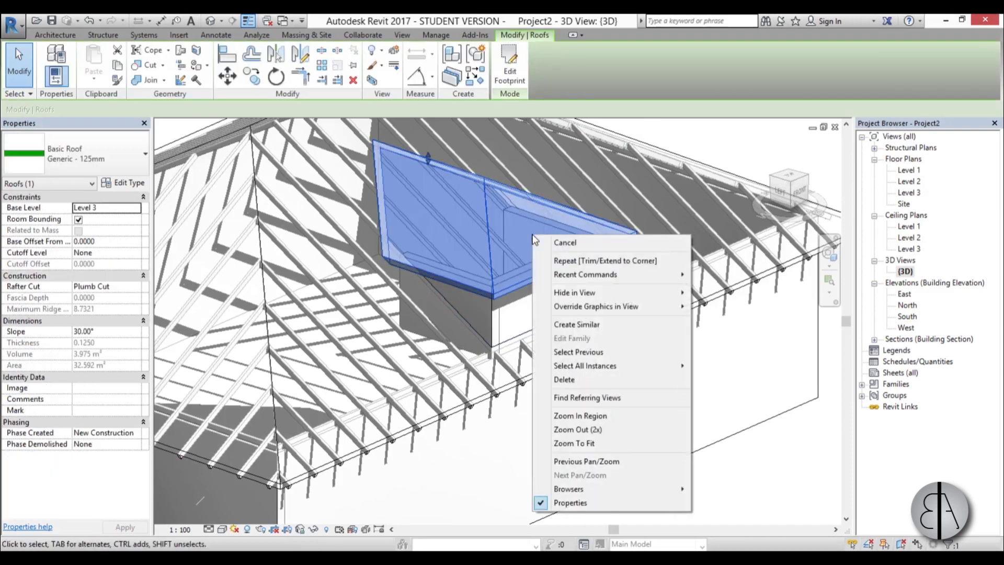
mouse_move(632, 306)
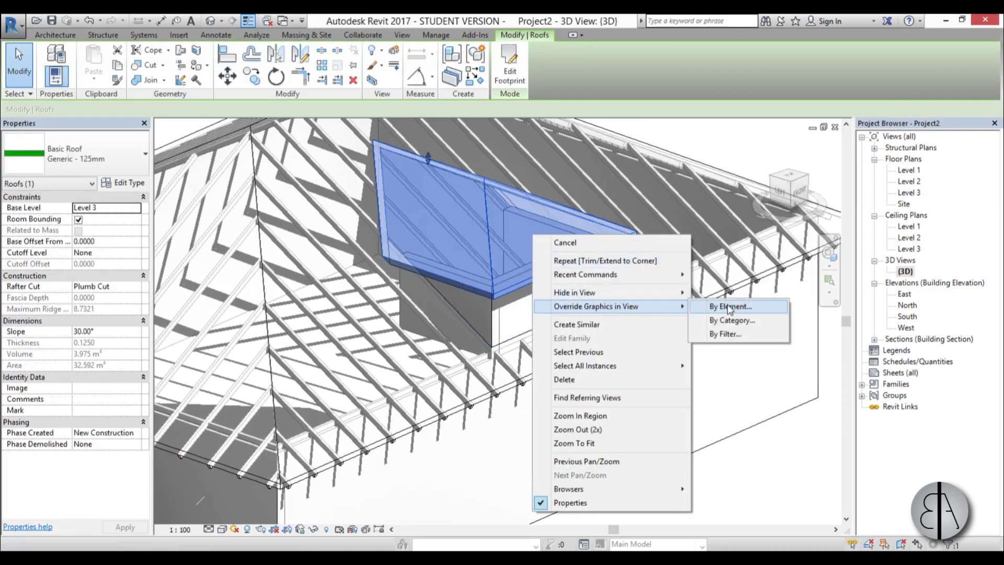
click(729, 309)
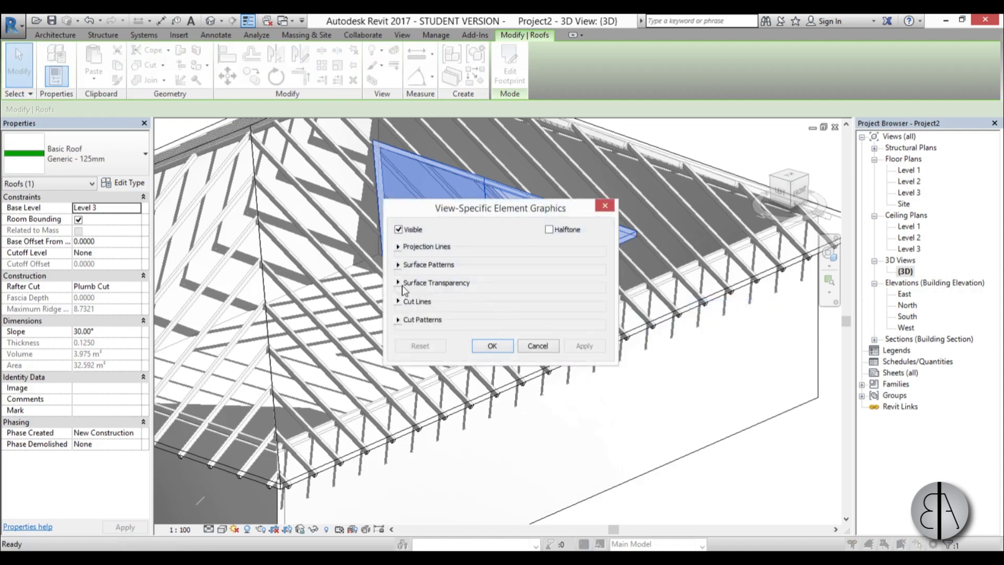
click(399, 283)
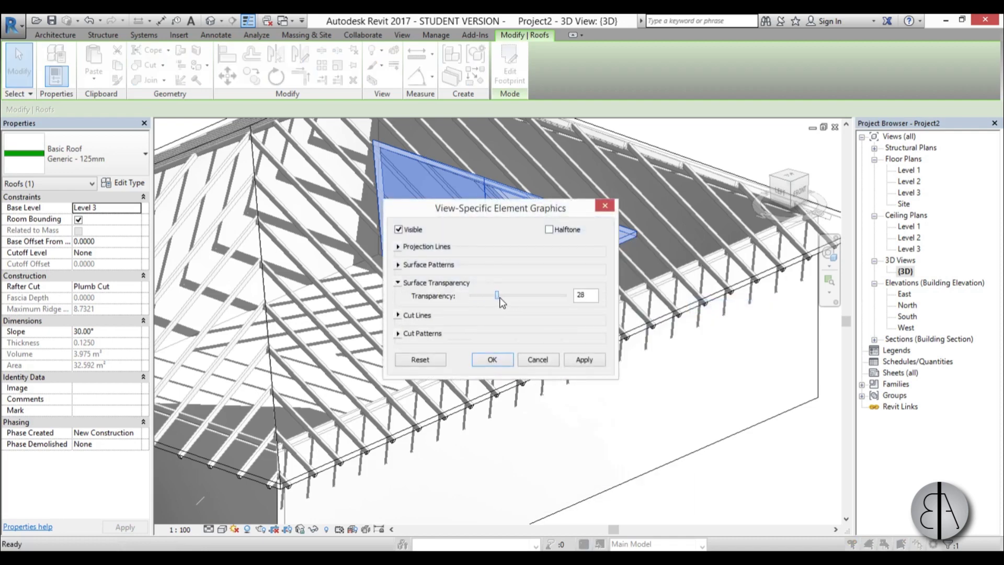
click(585, 360)
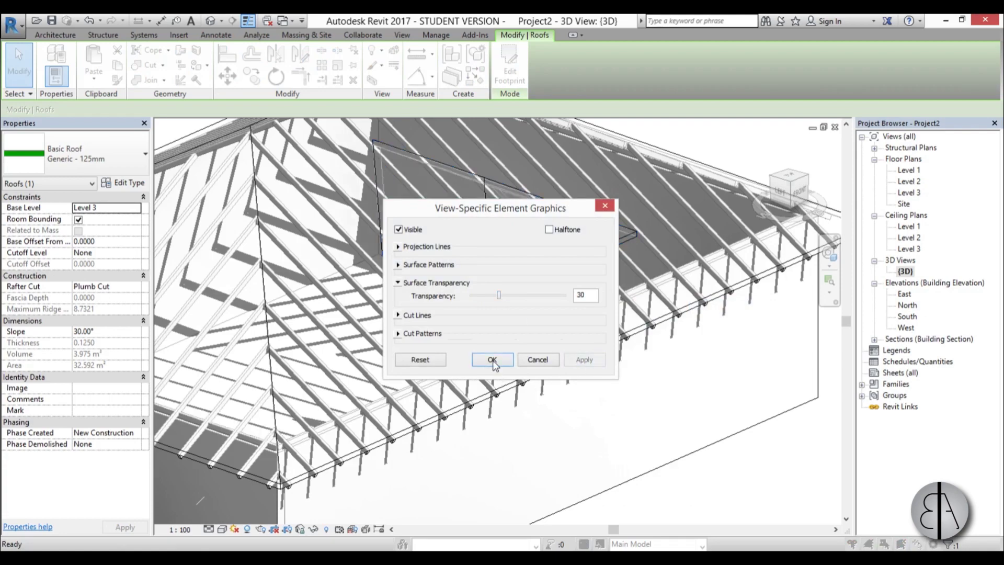
click(492, 360)
key(Escape)
Step: Start placing M_Glulam-Southern Pine 76X140 beams on Level 3 with the z justification set to Bottom
scroll(453, 312, up, 5)
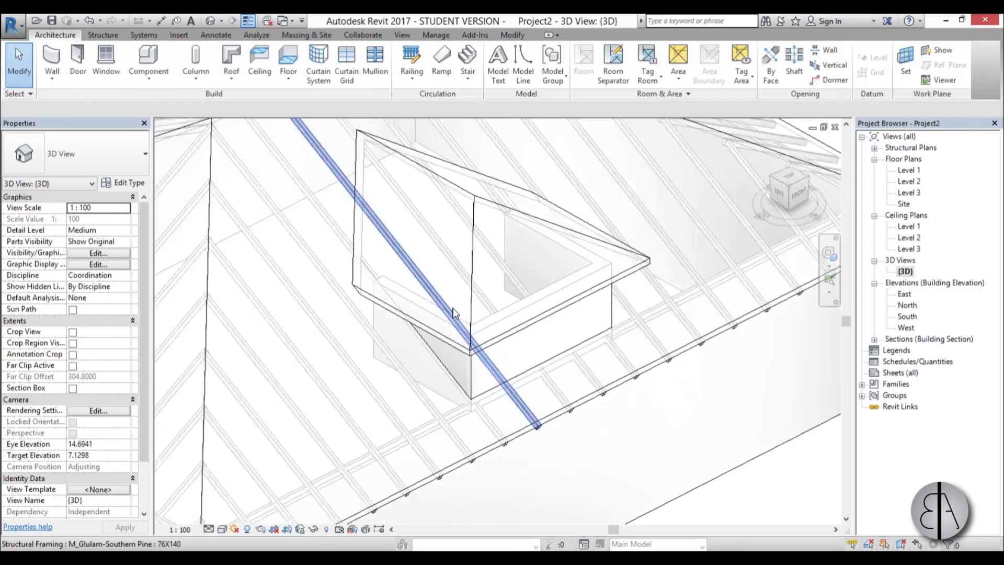
scroll(453, 312, up, 1)
mouse_move(496, 387)
shift+middle_down()
mouse_move(531, 331)
mouse_move(575, 392)
mouse_move(351, 397)
shift+middle_up()
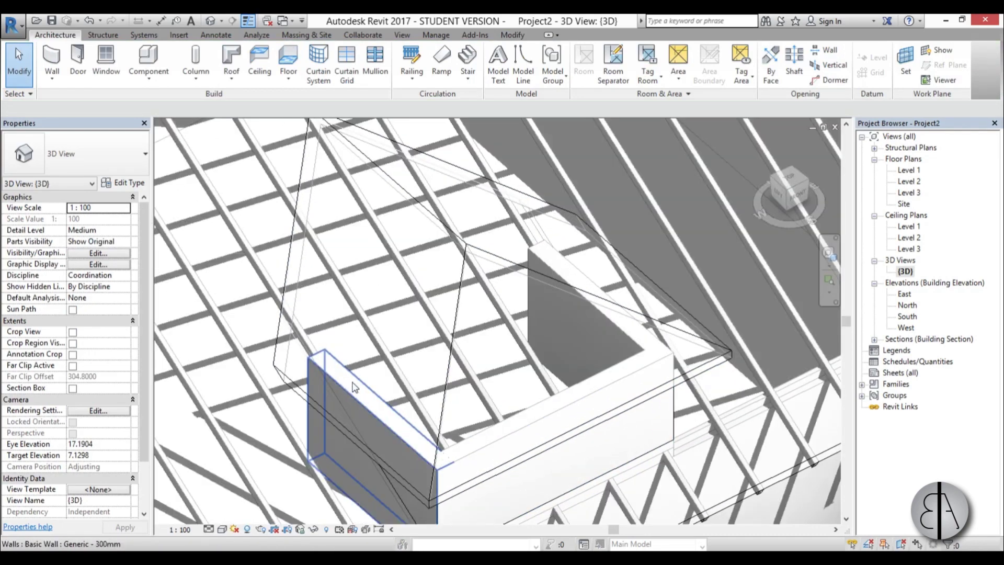
scroll(348, 345, down, 2)
middle_drag(391, 370, 416, 262)
scroll(398, 428, up, 2)
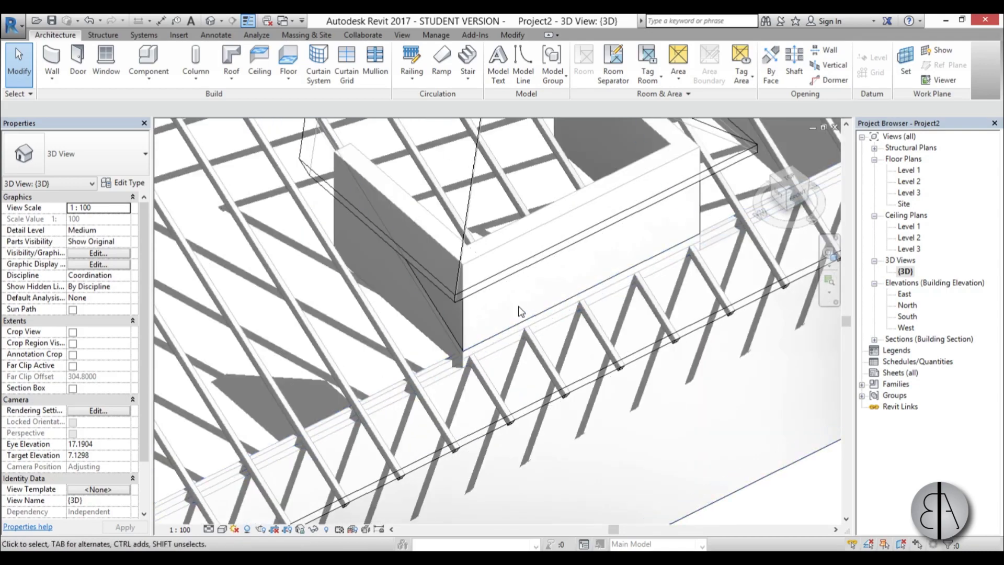
scroll(538, 413, up, 3)
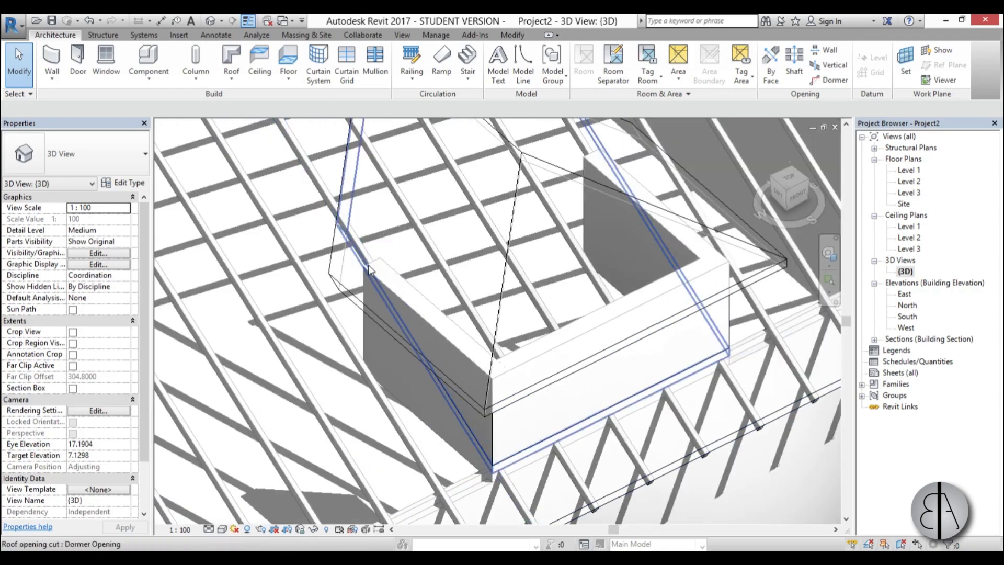
click(94, 36)
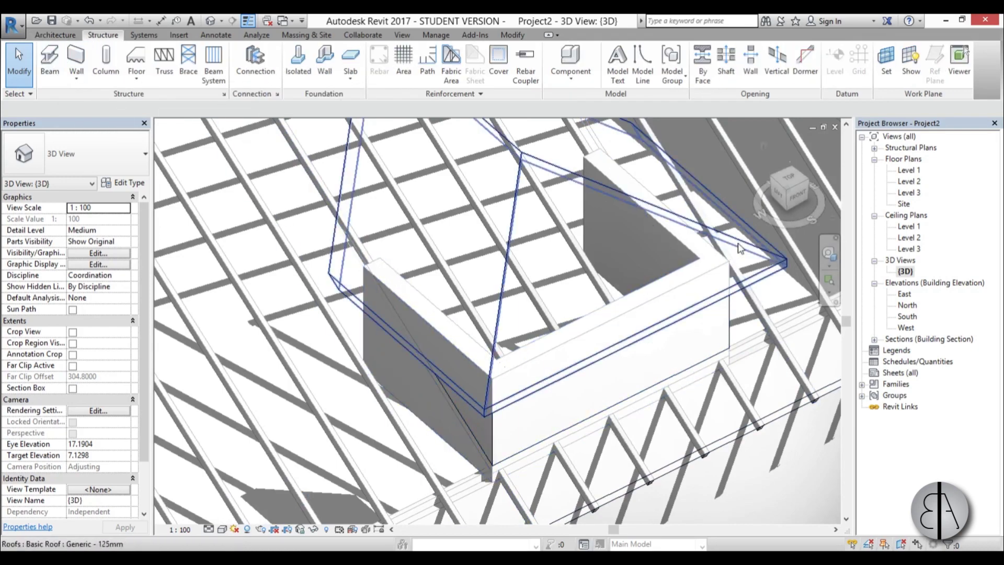
click(57, 54)
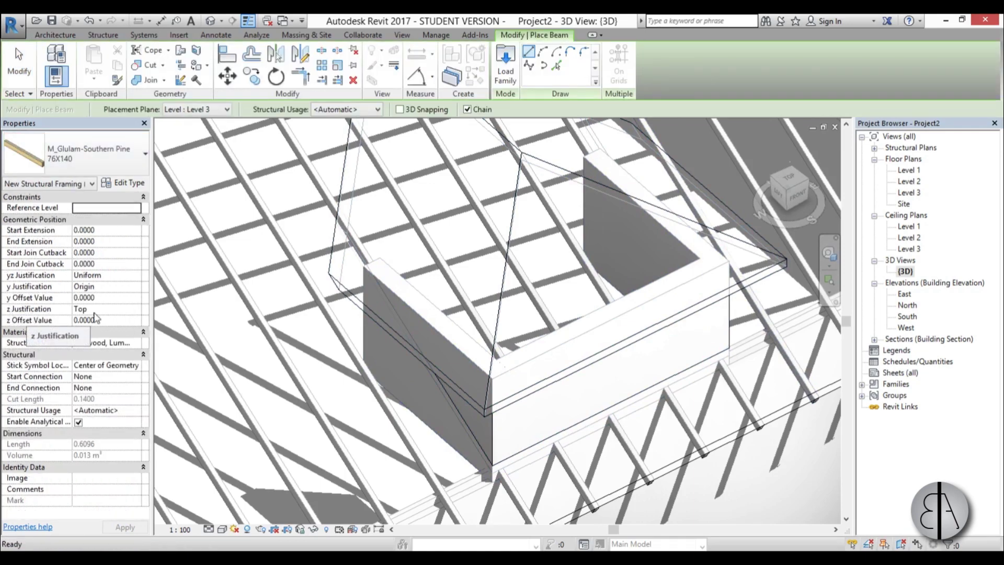
click(138, 312)
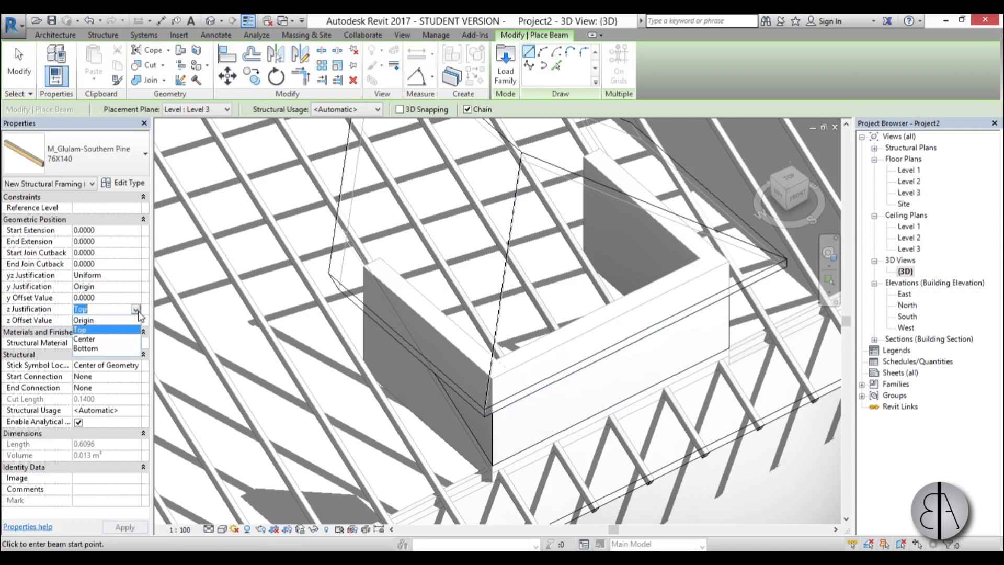
click(87, 348)
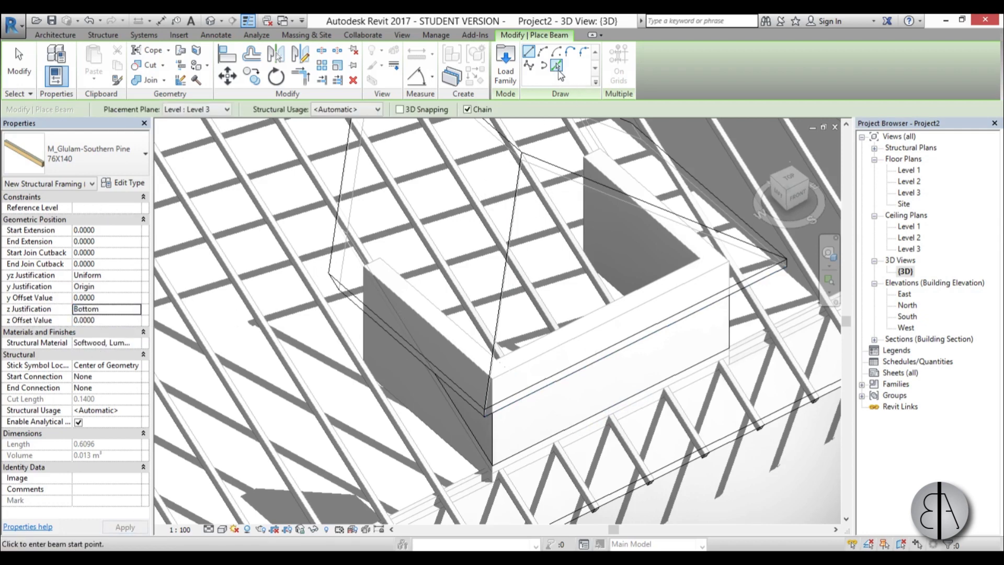
Step: Place beams on top of the west, front and east dormer walls by picking the wall lines
click(556, 65)
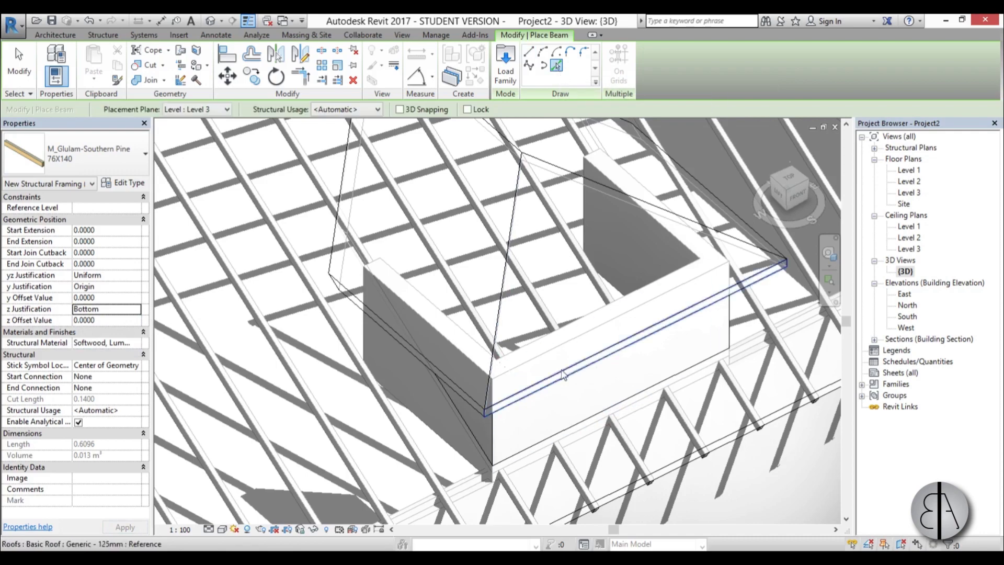
click(477, 355)
click(541, 351)
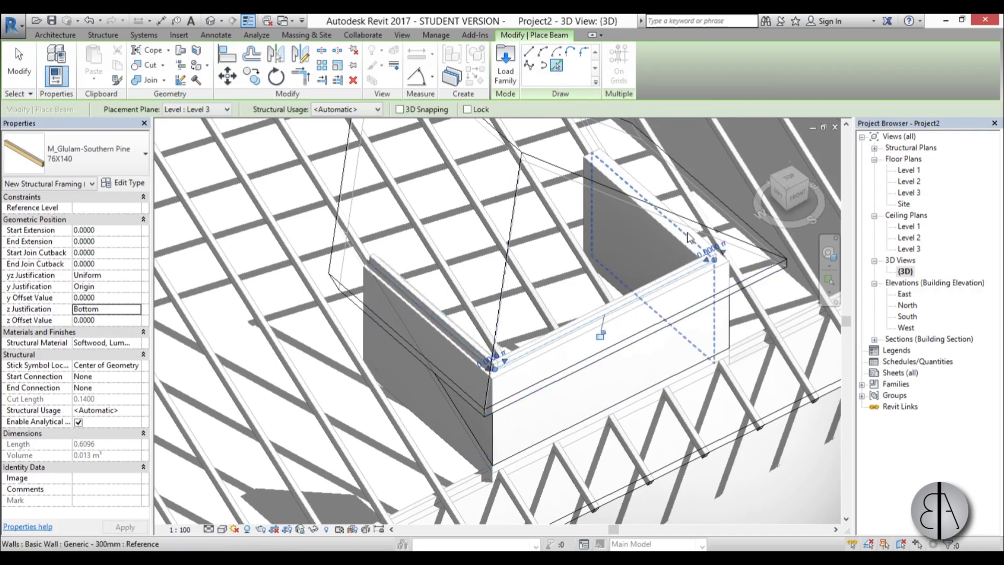
click(688, 238)
shift+middle_drag(550, 365, 596, 293)
scroll(679, 233, up, 2)
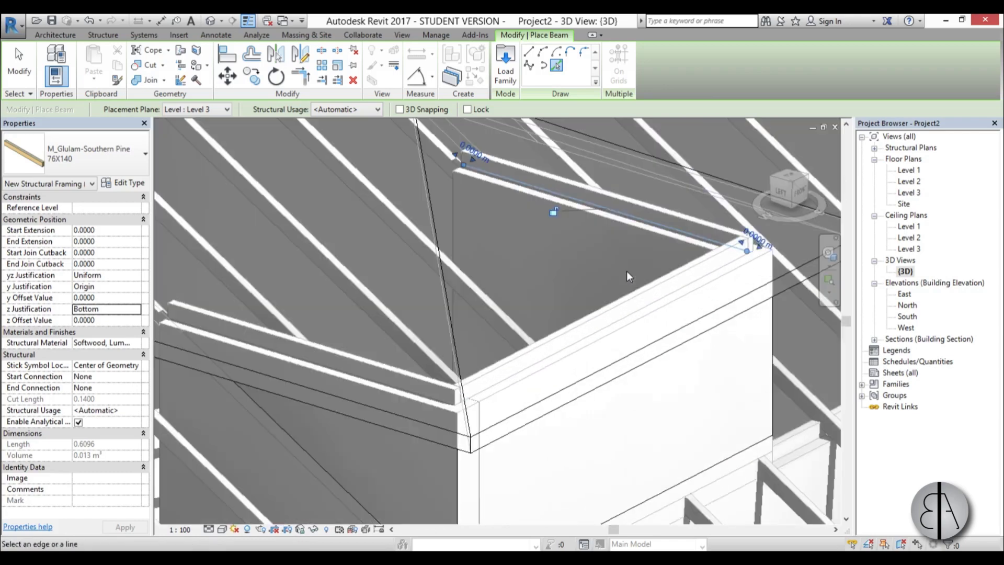
middle_drag(433, 343, 453, 354)
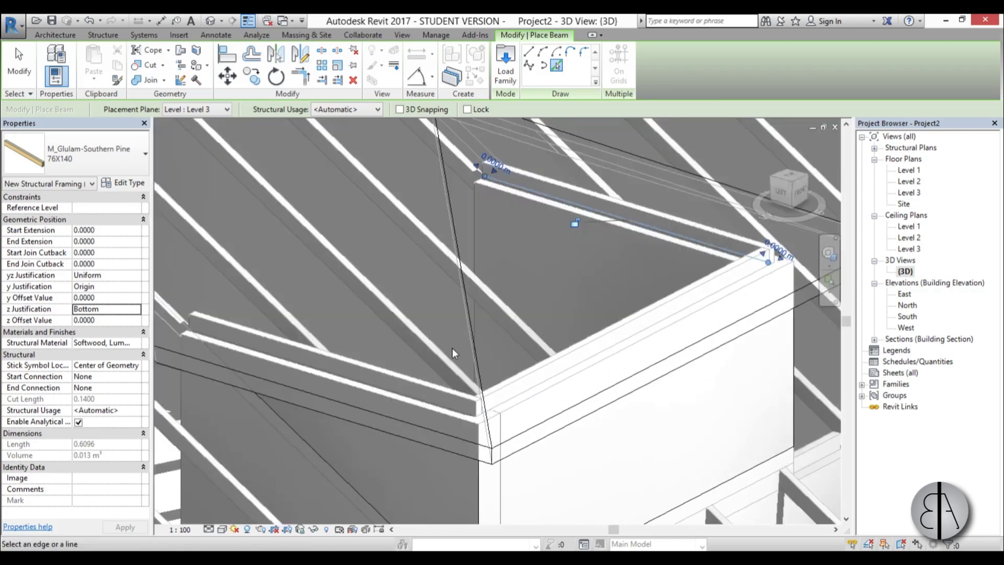
Step: Try Top as the z justification of the west dormer wall beam and set it back to Bottom
click(20, 73)
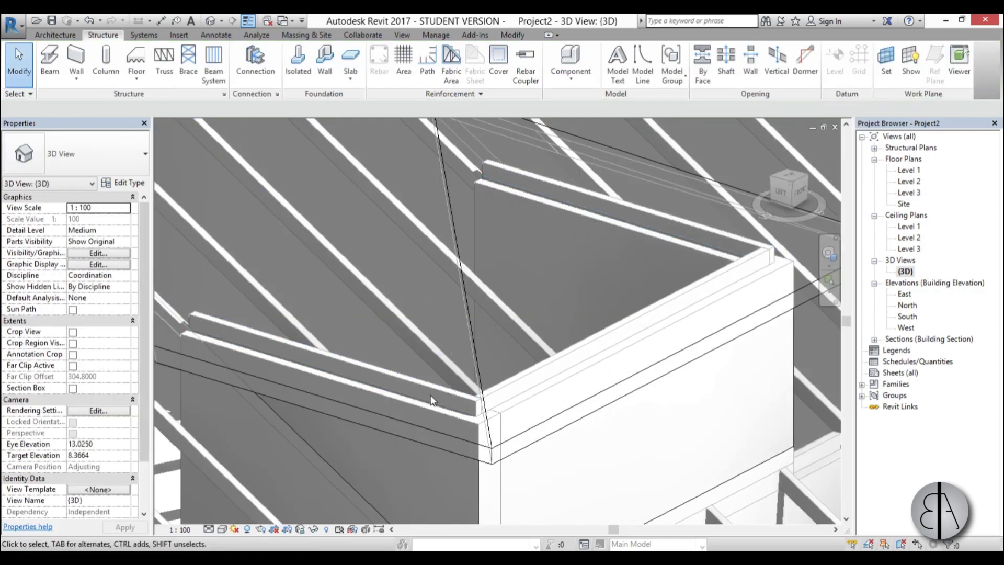
click(428, 386)
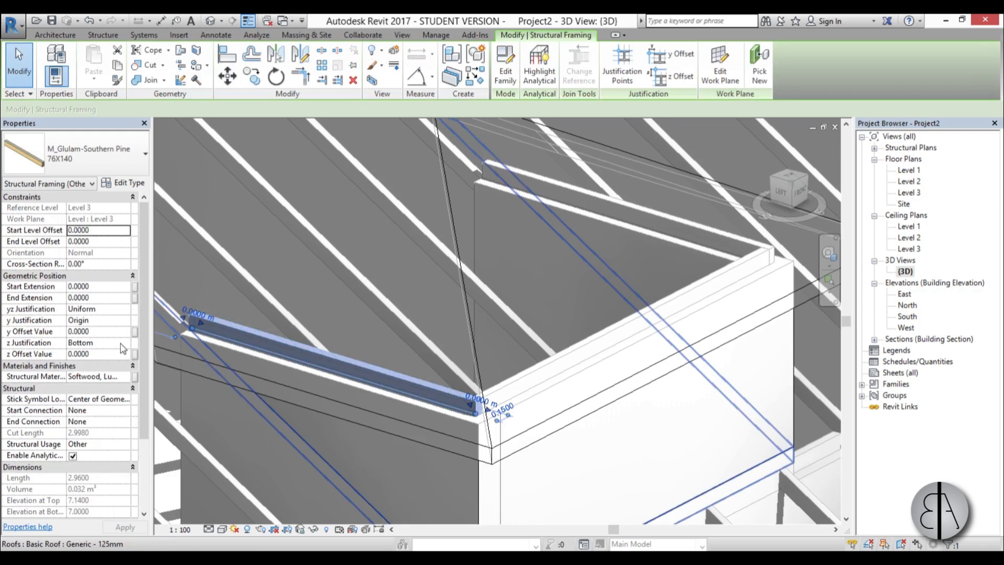
click(130, 343)
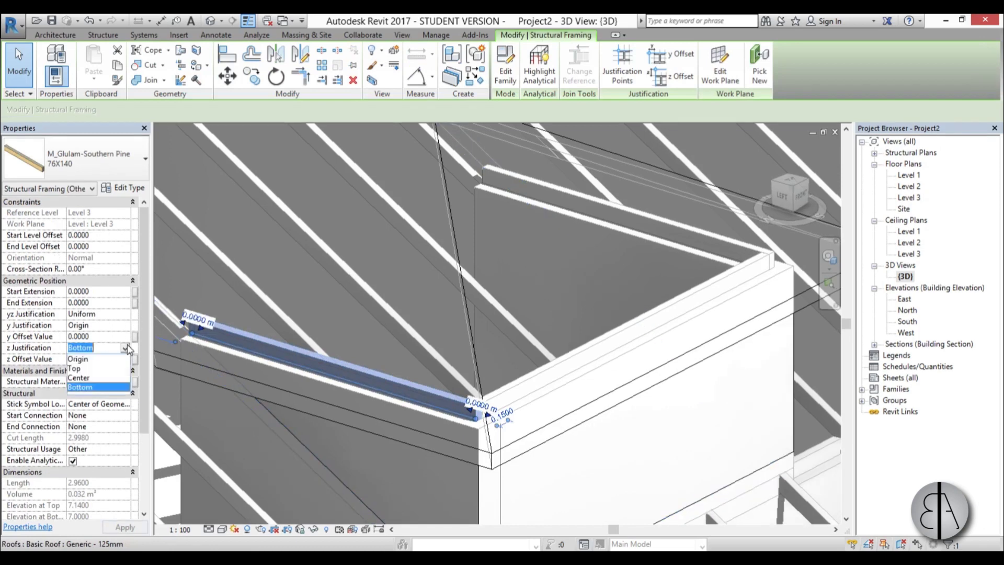
click(76, 368)
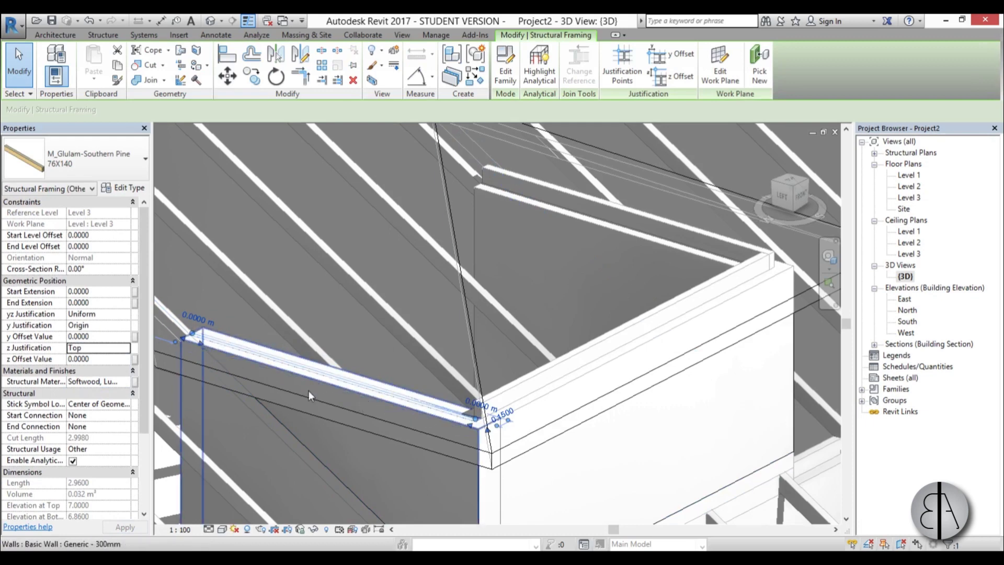
click(126, 347)
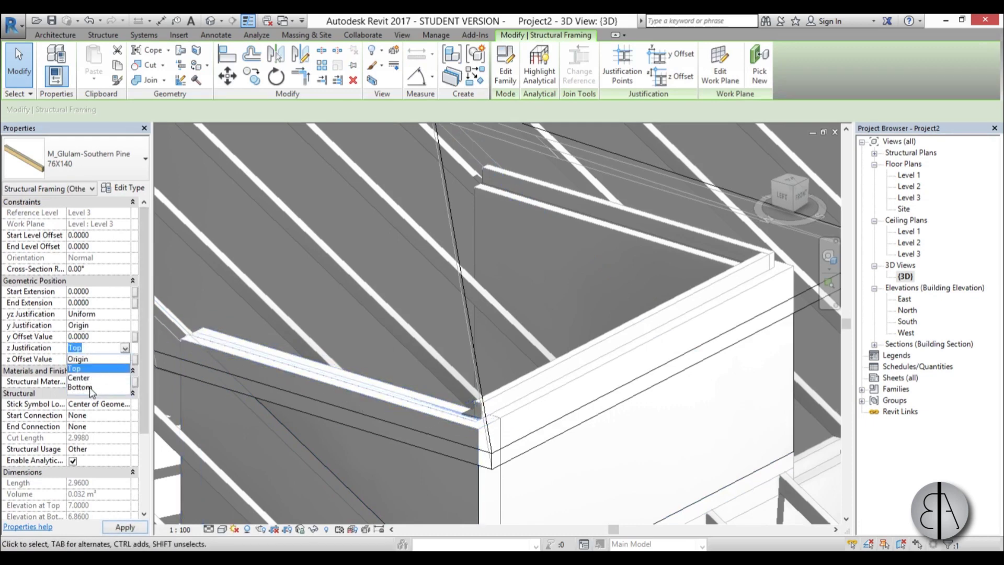
click(90, 390)
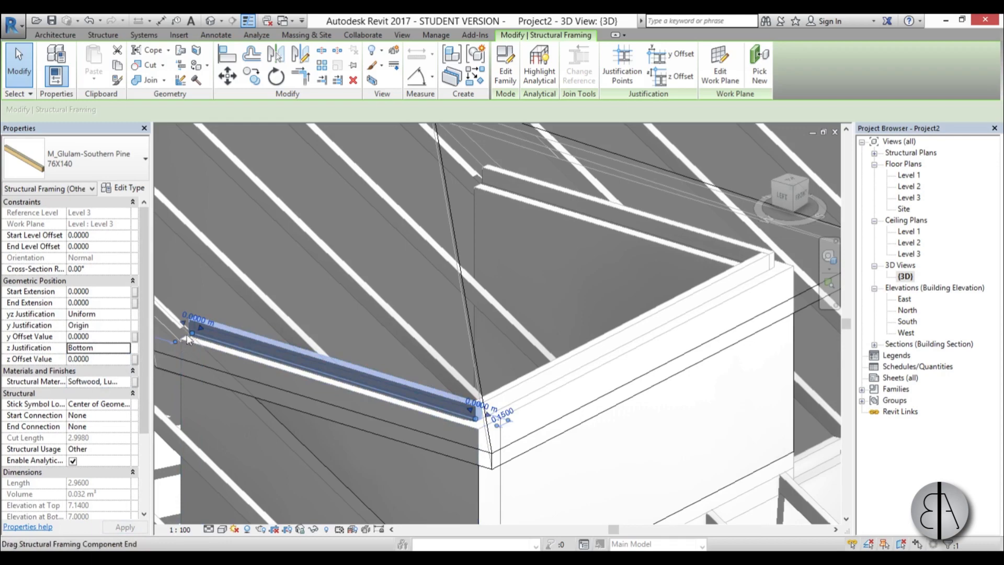
scroll(504, 413, up, 4)
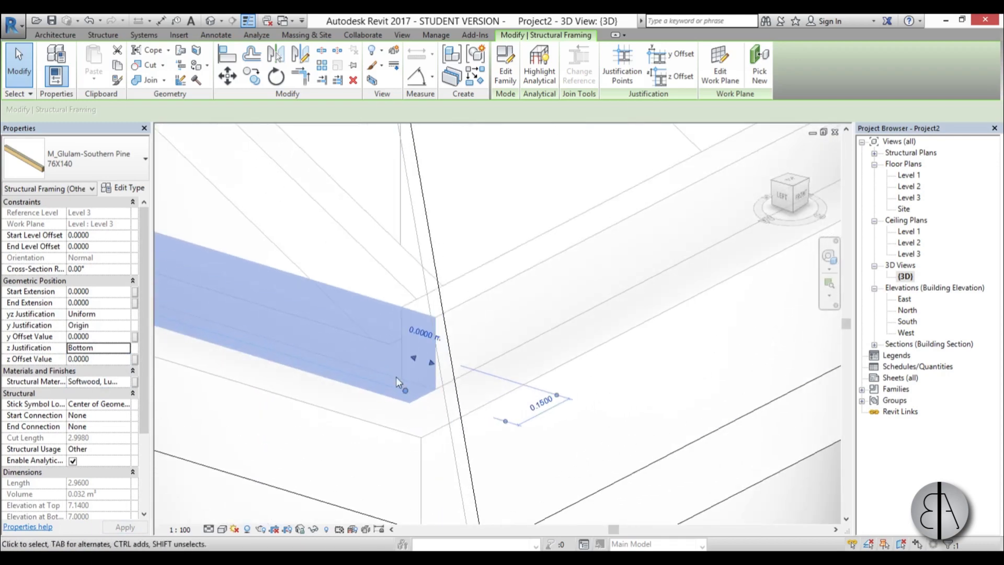
scroll(397, 382, down, 5)
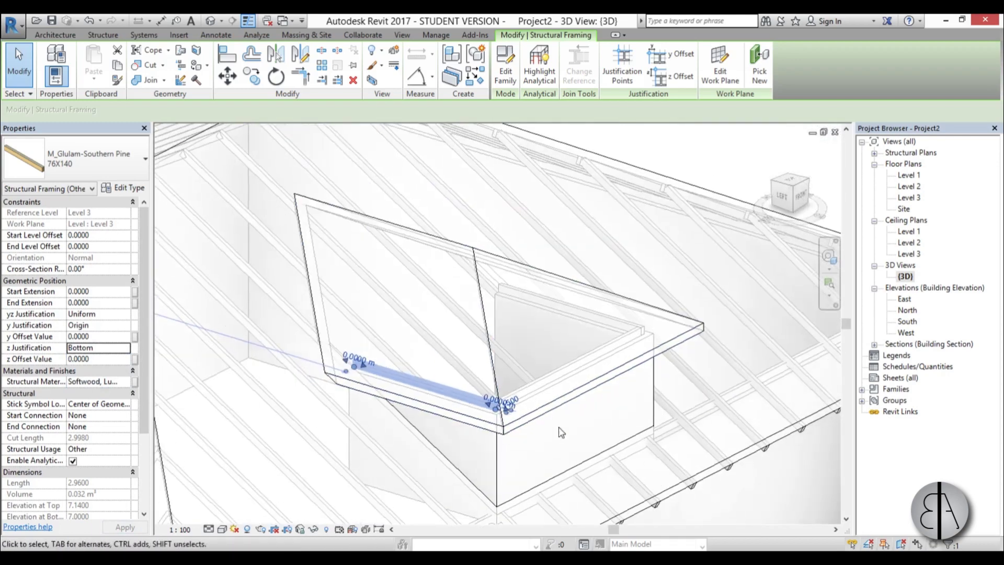
key(Escape)
Step: Open the Section 1 view through the dormer from its section head in the Level 2 floor plan
shift+middle_drag(543, 303, 508, 335)
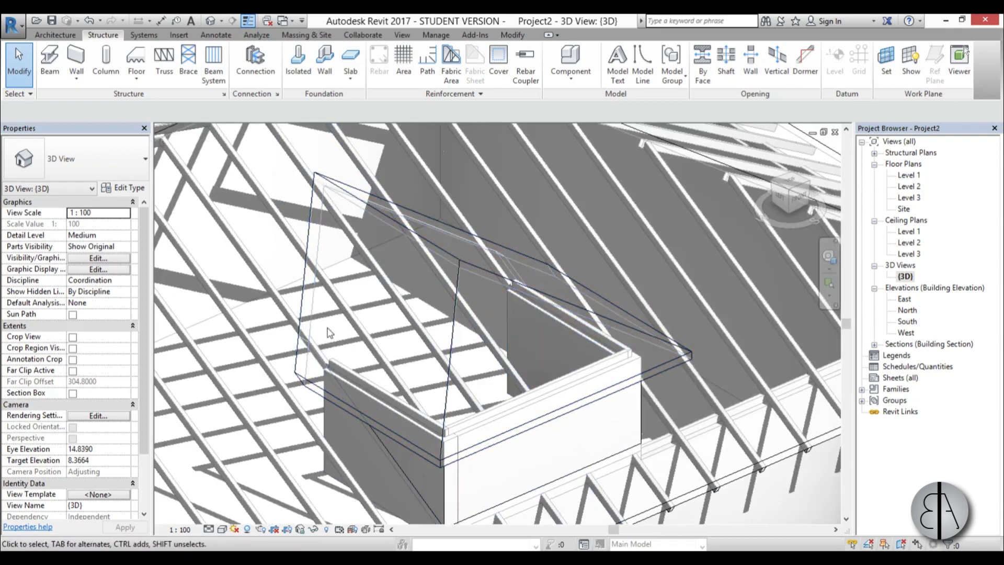
double_click(908, 186)
scroll(570, 304, up, 5)
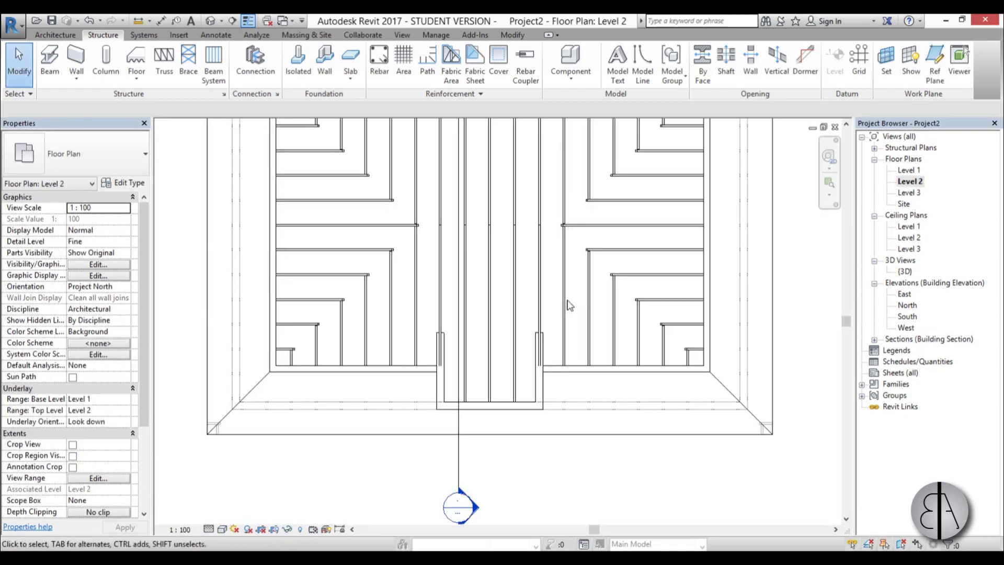
scroll(570, 305, down, 4)
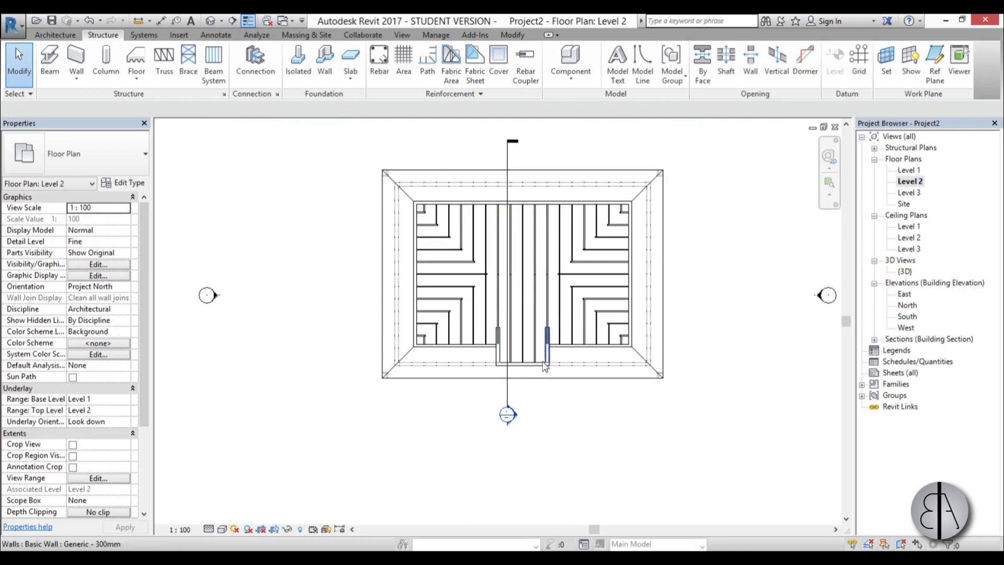
double_click(517, 418)
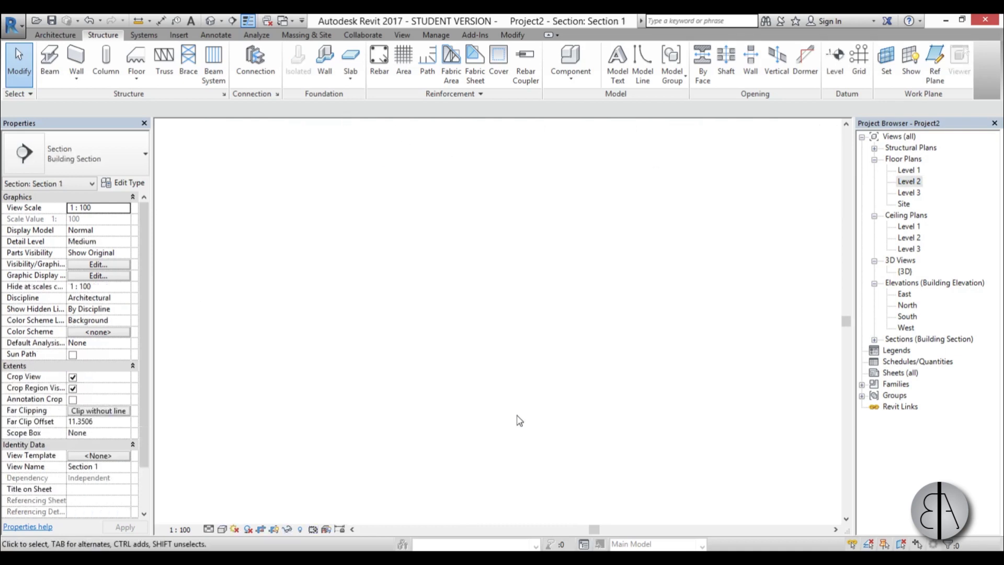
scroll(608, 260, up, 5)
scroll(607, 256, up, 1)
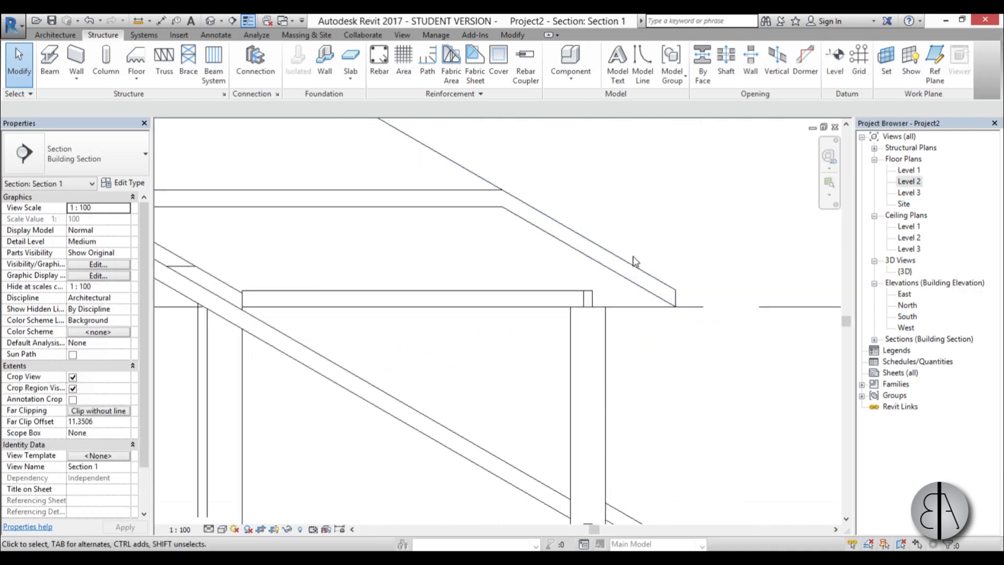
Step: Lower the dormer roof in the section with a base offset of -0.2, refined to -0.16
click(625, 262)
scroll(578, 211, down, 3)
middle_drag(577, 208, 574, 258)
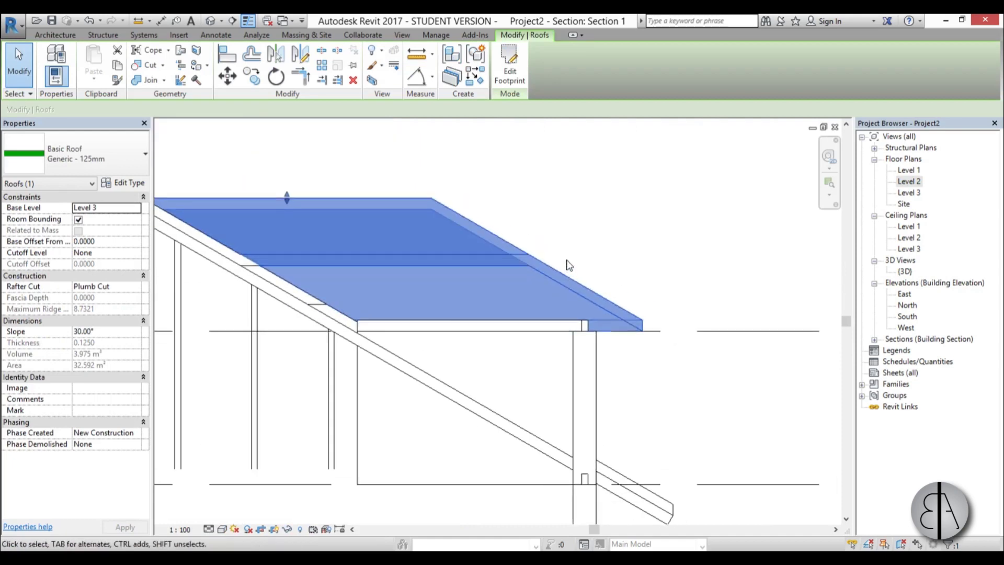
scroll(604, 324, up, 3)
scroll(603, 322, down, 1)
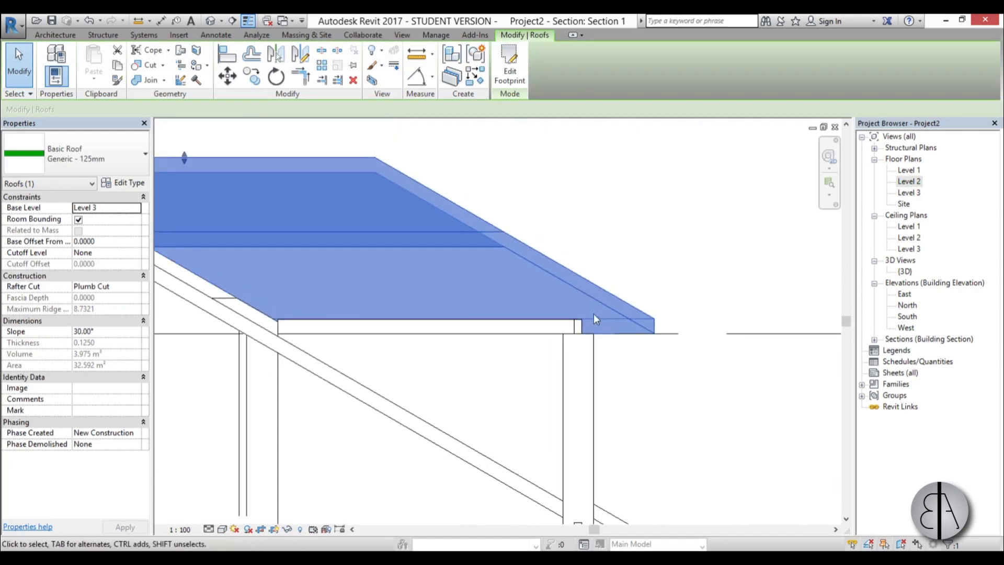
click(105, 242)
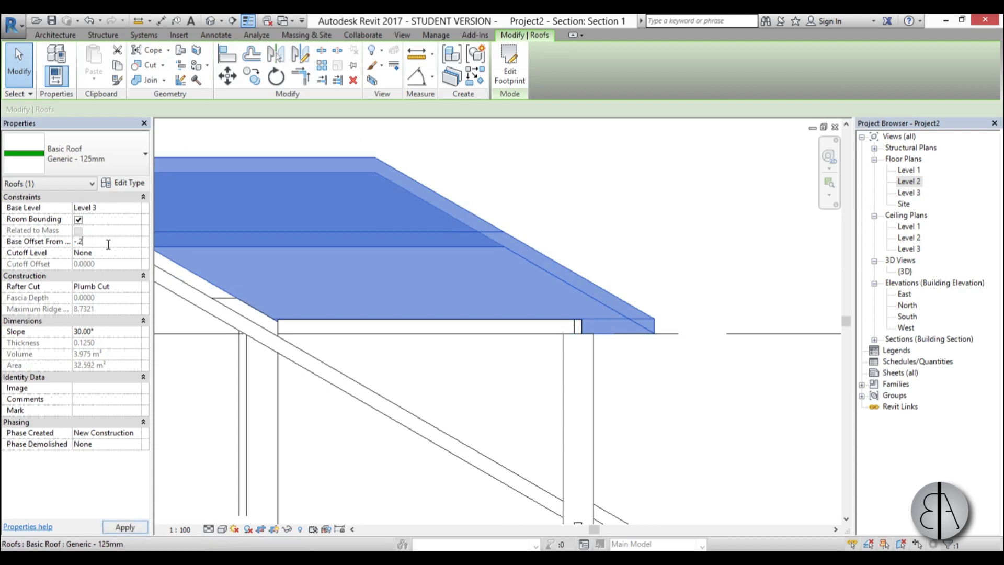
key(Return)
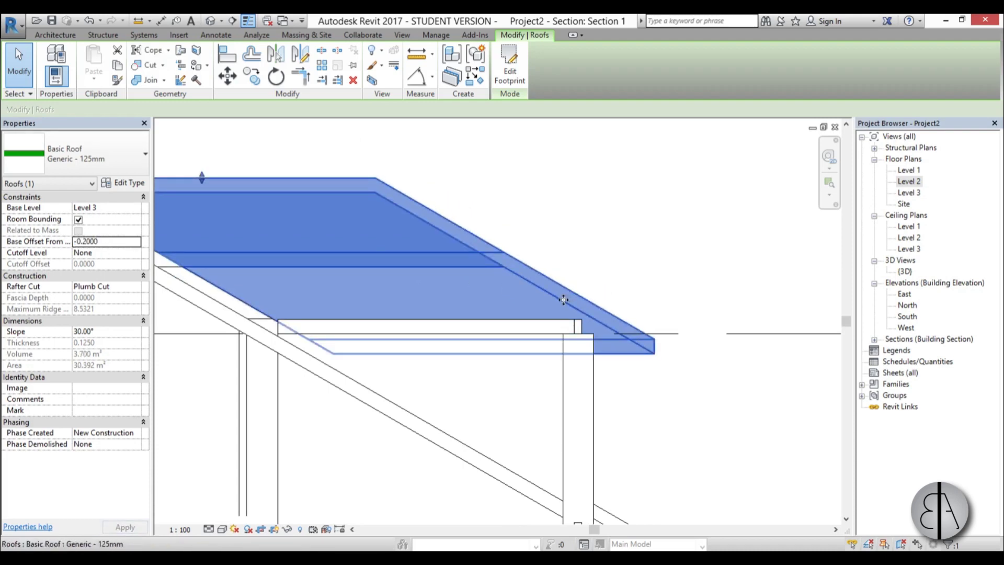
click(109, 242)
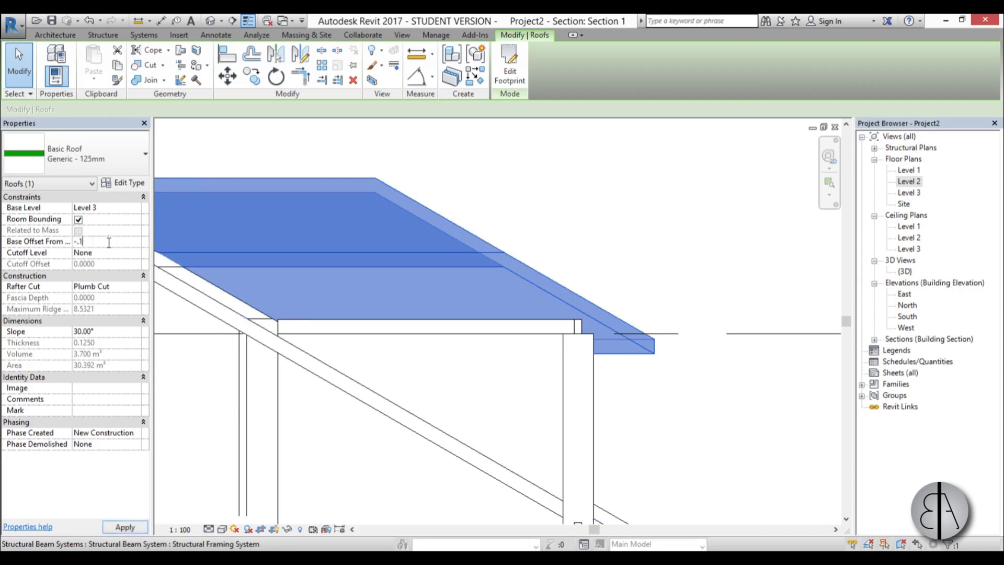
key(Return)
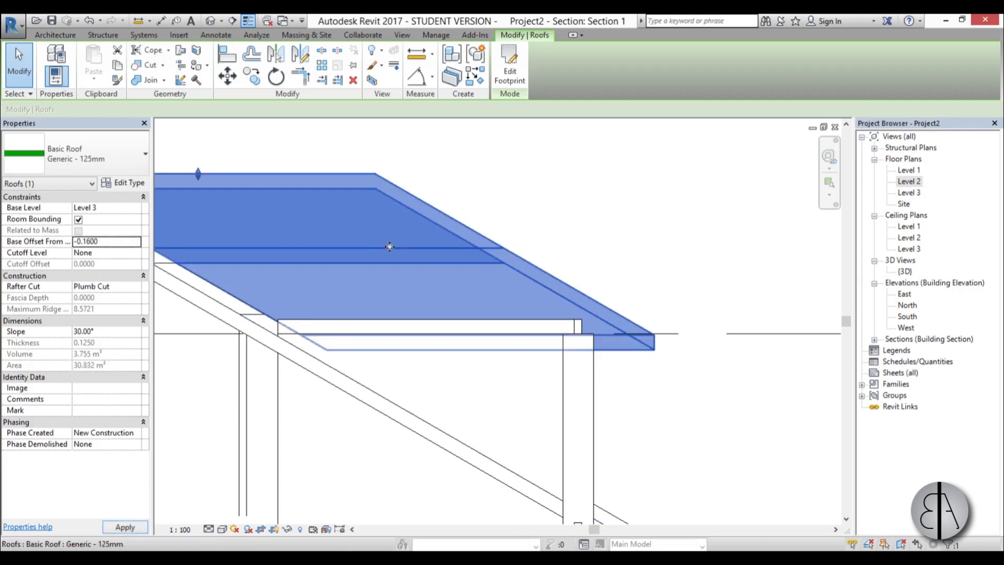
click(684, 382)
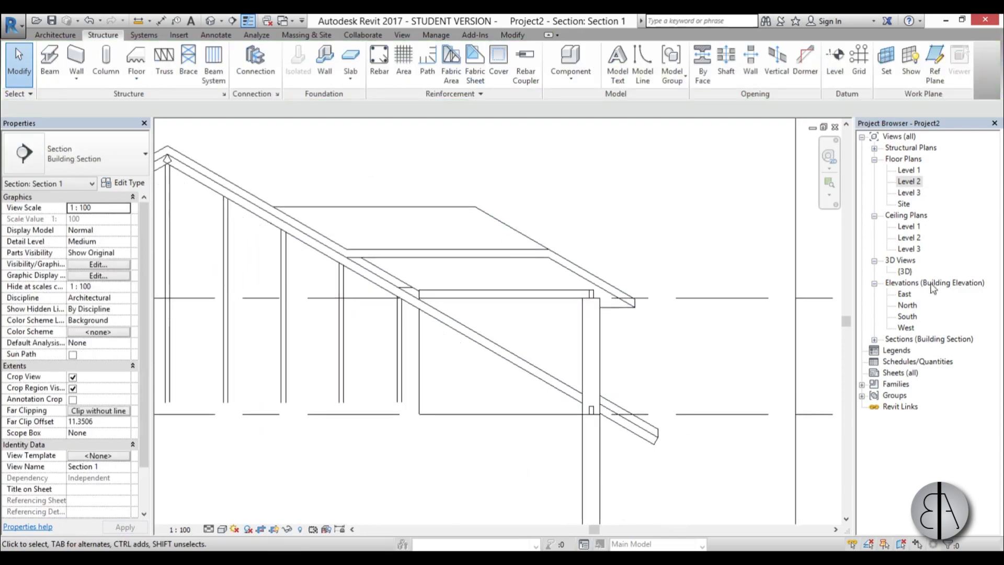
Step: Start a beam system in the 3D view and pick the underside of the dormer roof's west slope as work plane
double_click(905, 271)
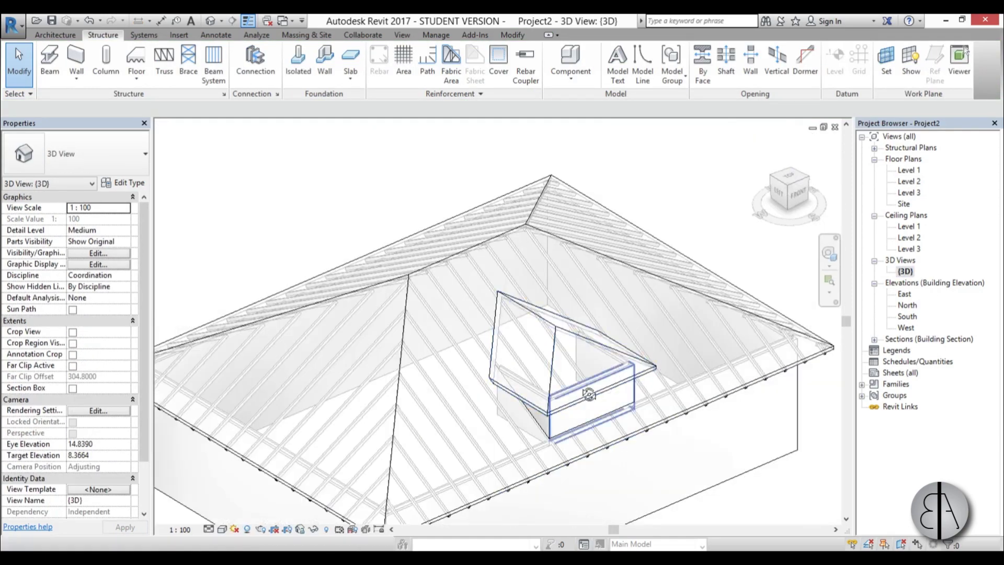
shift+middle_drag(589, 394, 527, 359)
scroll(587, 347, up, 2)
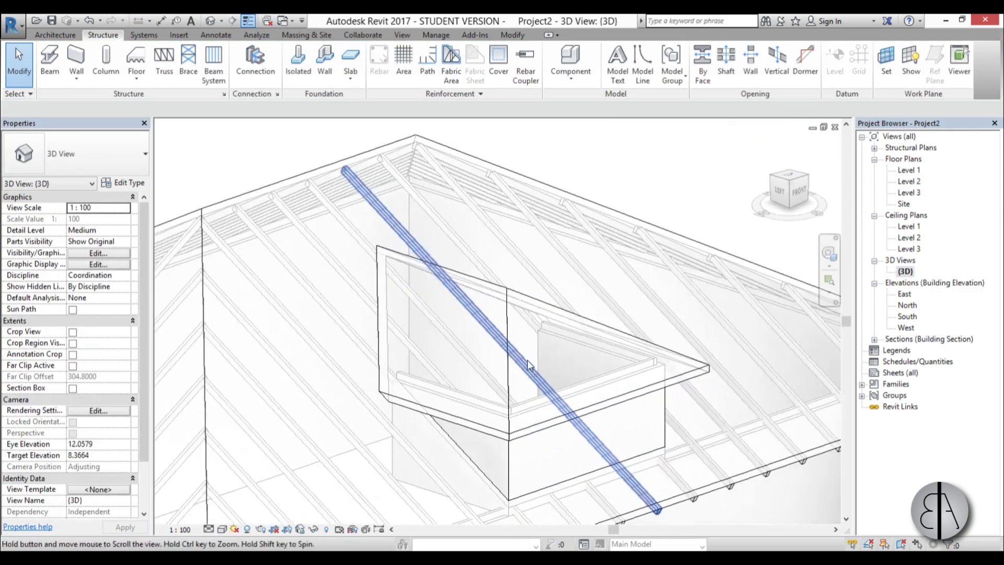
scroll(580, 382, down, 3)
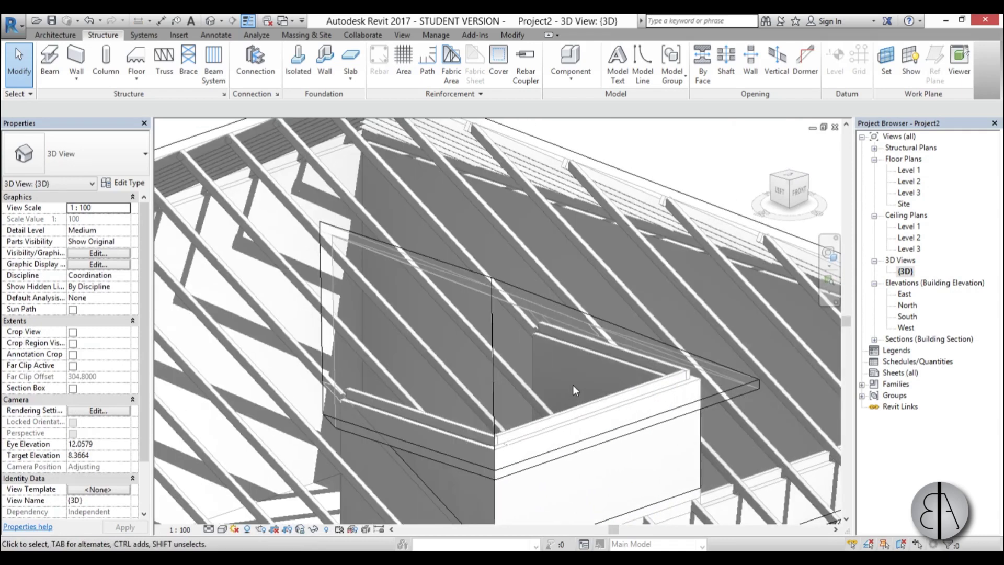
click(221, 85)
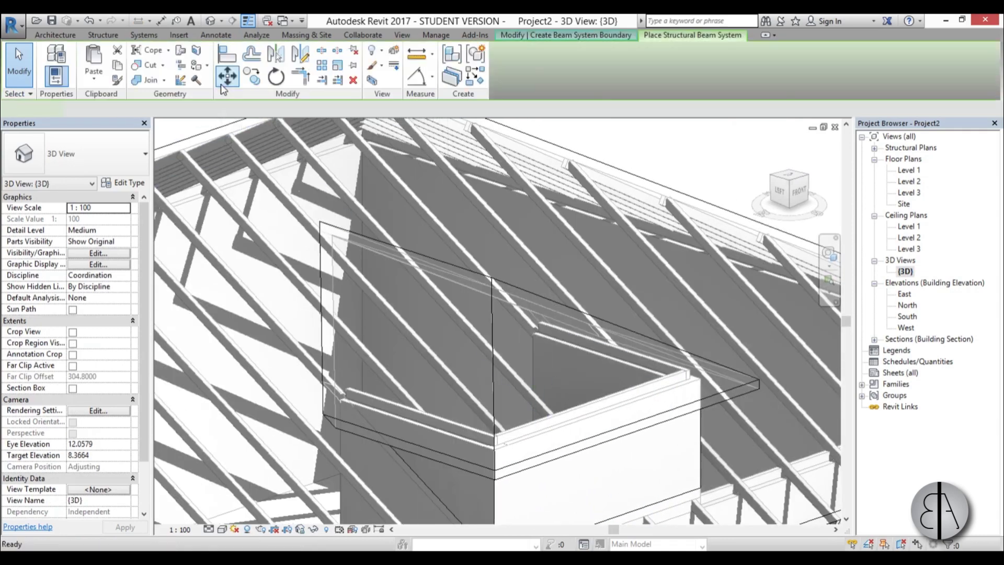
click(682, 83)
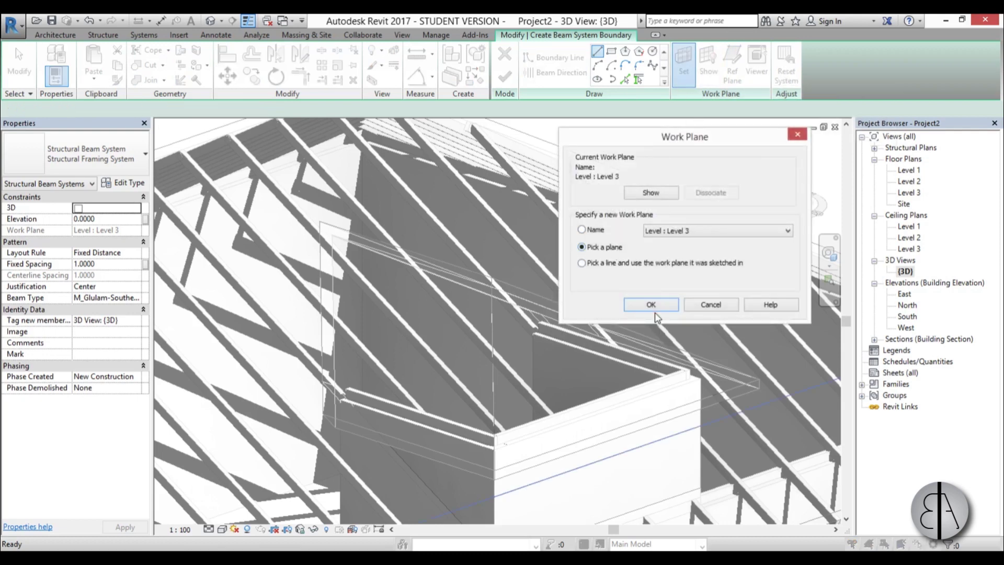
click(653, 308)
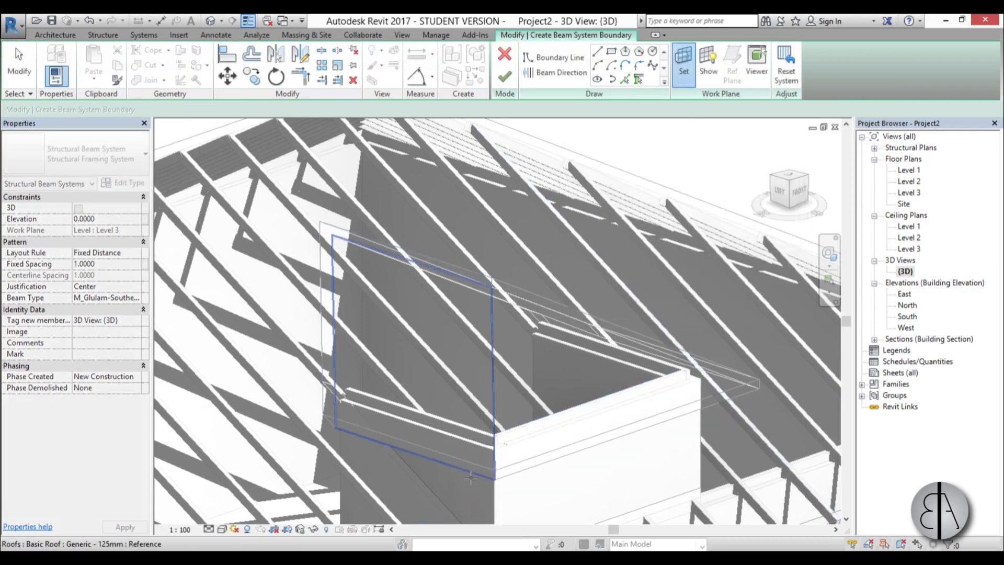
click(470, 476)
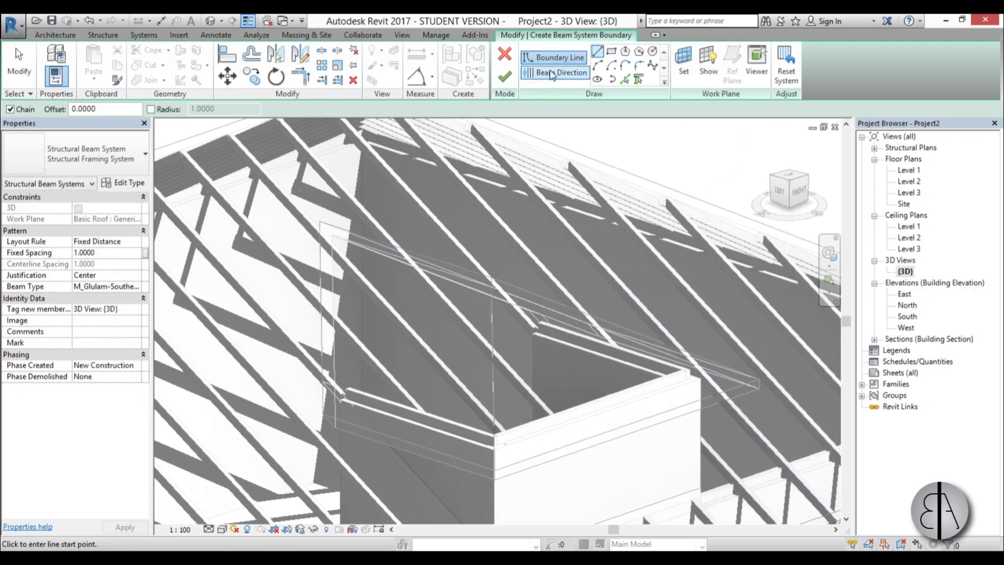
Step: Create the beam system boundary by picking the edges of the west slope's underside, including the eave edge
click(626, 80)
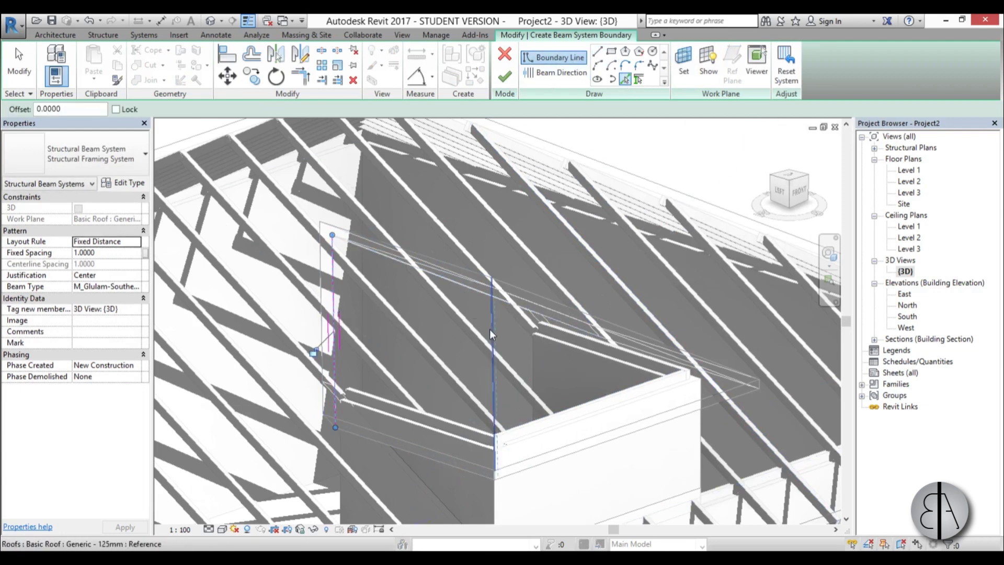
mouse_move(478, 331)
shift+middle_down()
mouse_move(460, 342)
mouse_move(526, 327)
mouse_move(470, 333)
mouse_move(574, 320)
mouse_move(607, 386)
mouse_move(648, 422)
mouse_move(629, 428)
mouse_move(659, 427)
mouse_move(547, 392)
mouse_move(200, 392)
mouse_move(550, 395)
mouse_move(545, 182)
mouse_move(565, 131)
shift+middle_up()
scroll(399, 297, up, 2)
click(403, 292)
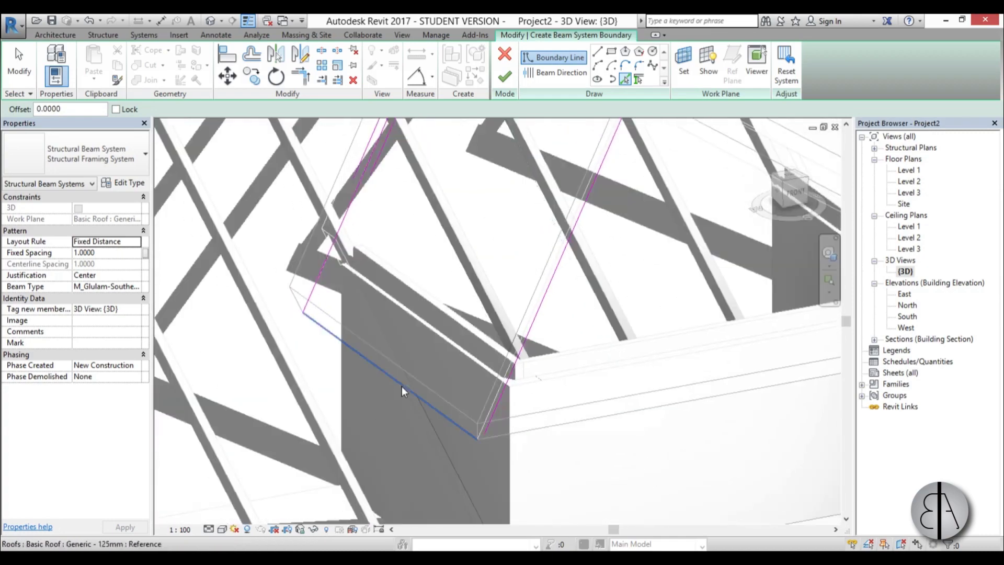
scroll(383, 409, up, 4)
scroll(466, 453, up, 2)
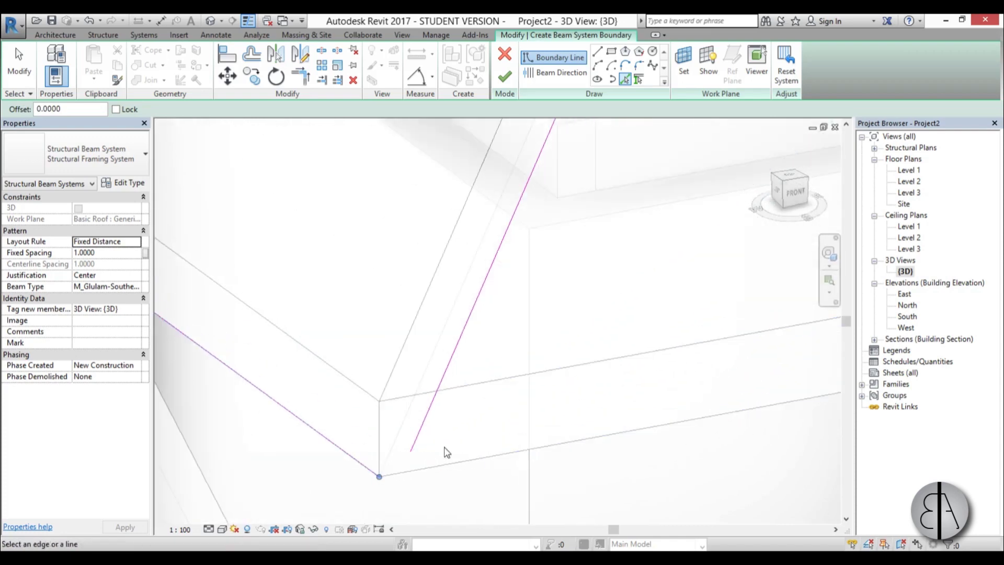
Step: Delete the misaligned boundary line along the hip and replace it by picking the hip edge of the slope's underside
key(Escape)
click(419, 430)
key(Delete)
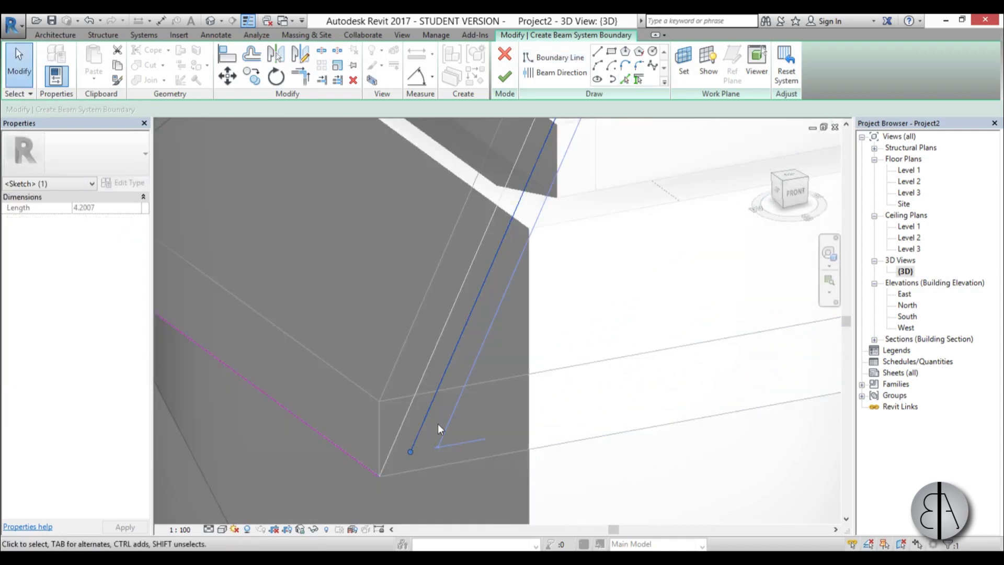
click(624, 79)
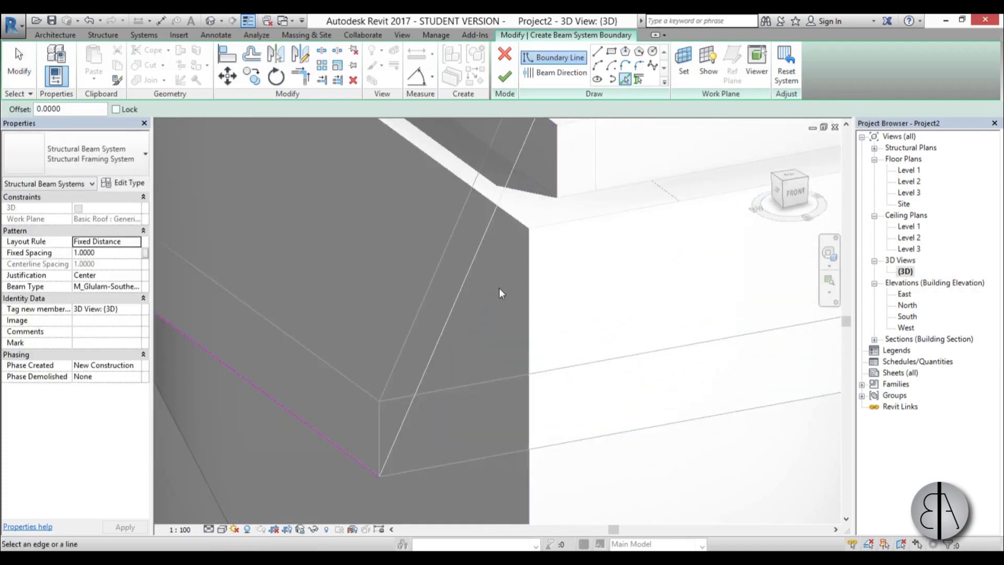
click(444, 320)
scroll(477, 363, down, 5)
middle_drag(489, 390, 491, 542)
scroll(473, 397, down, 1)
key(Escape)
middle_drag(476, 366, 475, 387)
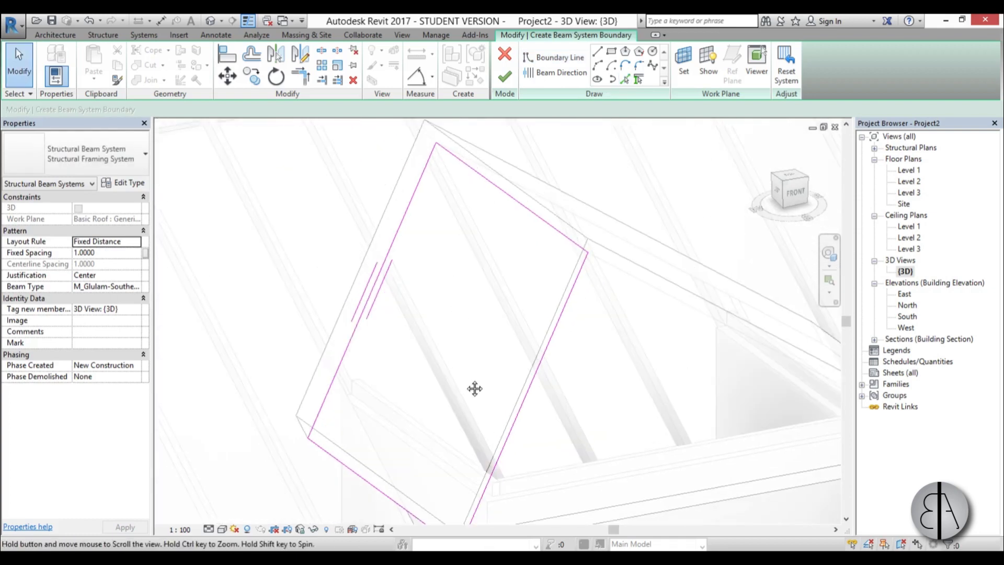
Step: Draw the beam direction line from the west slope's eave edge perpendicular to the ridge and finish the beam system
click(557, 79)
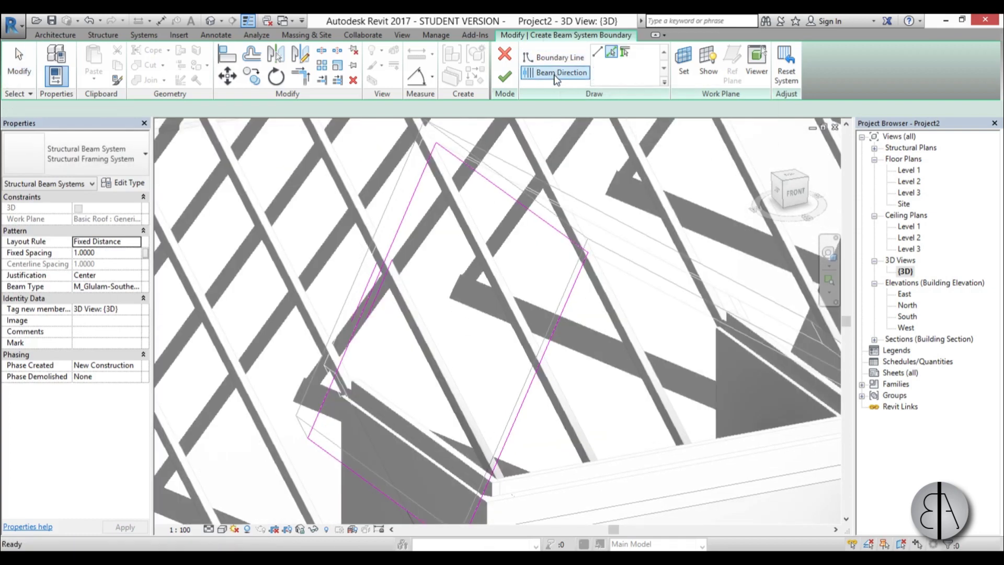
click(322, 448)
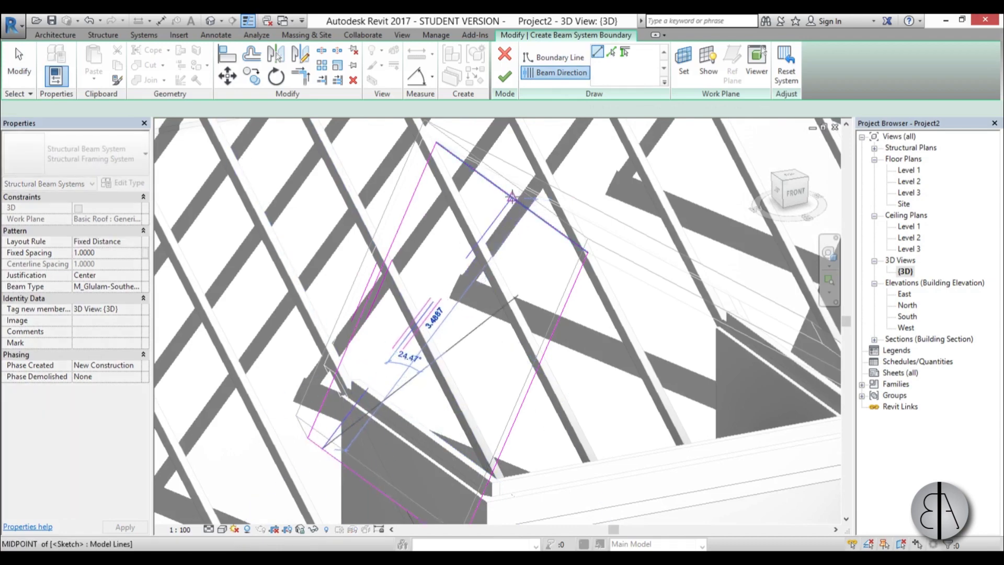
shift+middle_drag(452, 280, 681, 248)
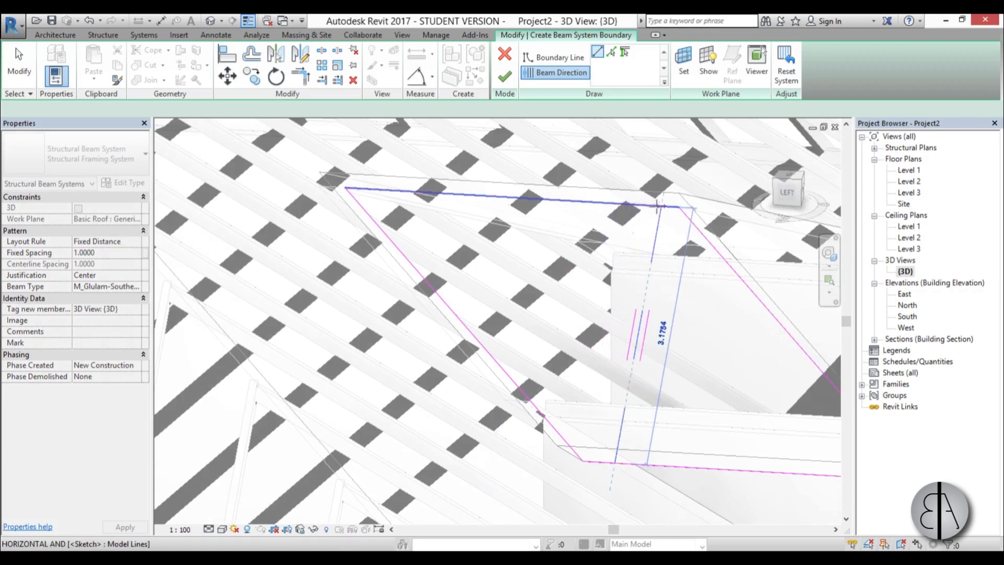
click(657, 206)
click(505, 79)
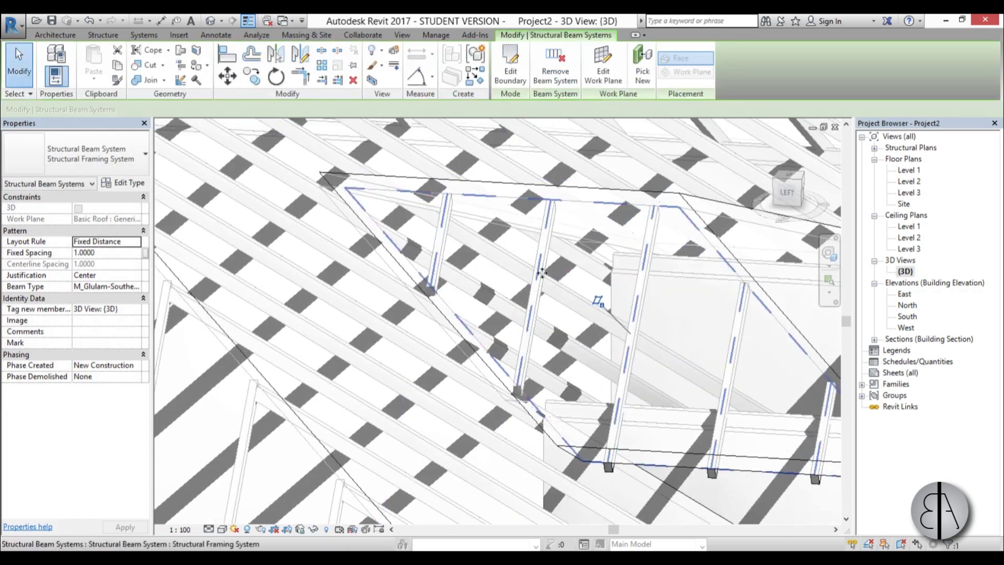
shift+middle_drag(541, 314, 539, 342)
scroll(356, 292, down, 5)
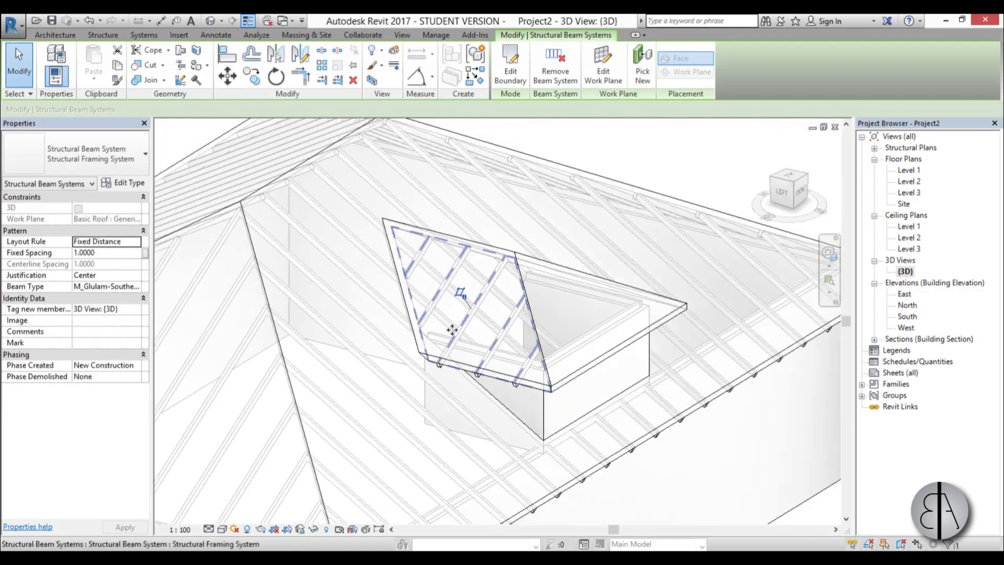
shift+middle_drag(451, 329, 448, 354)
scroll(560, 356, up, 2)
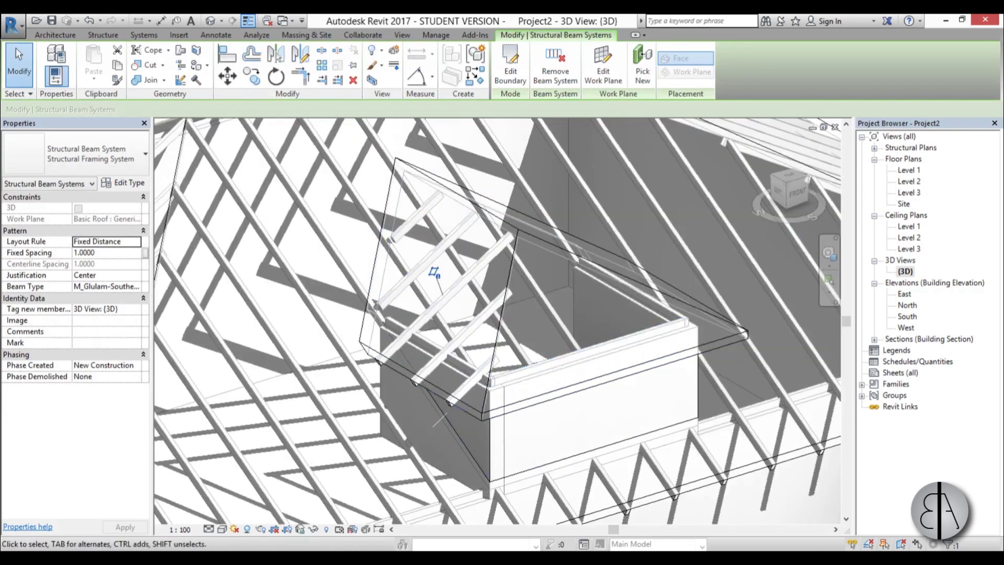
key(Escape)
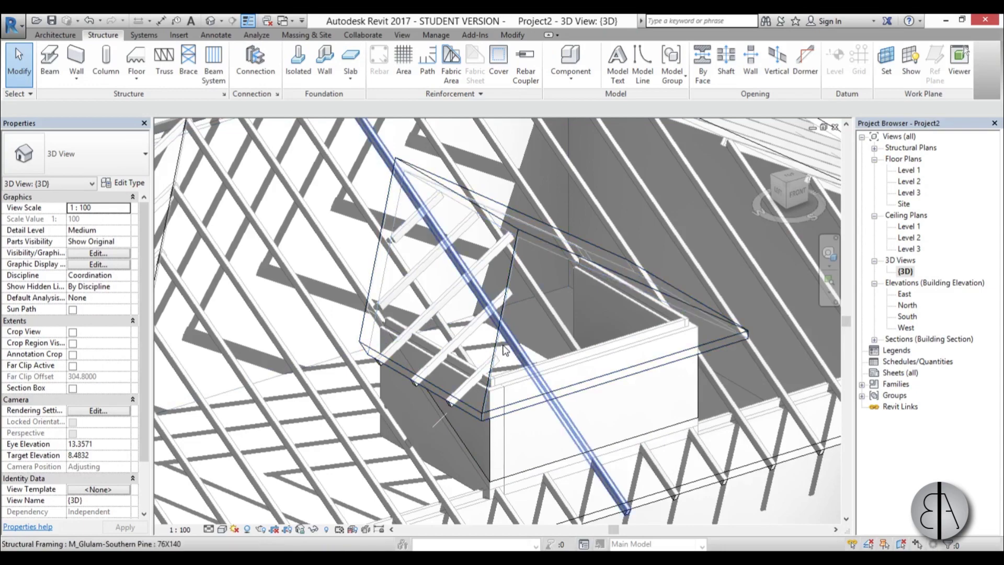
Step: Mirror a copy of the west slope's beam system across the dormer ridge in the Site floor plan
shift+middle_drag(574, 328, 618, 327)
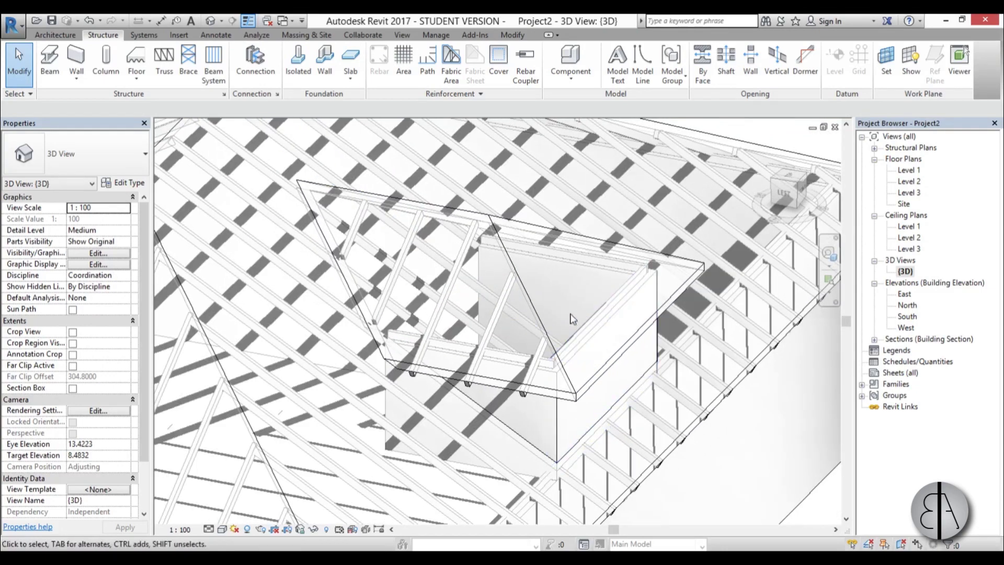
click(519, 388)
shift+middle_drag(583, 303, 467, 335)
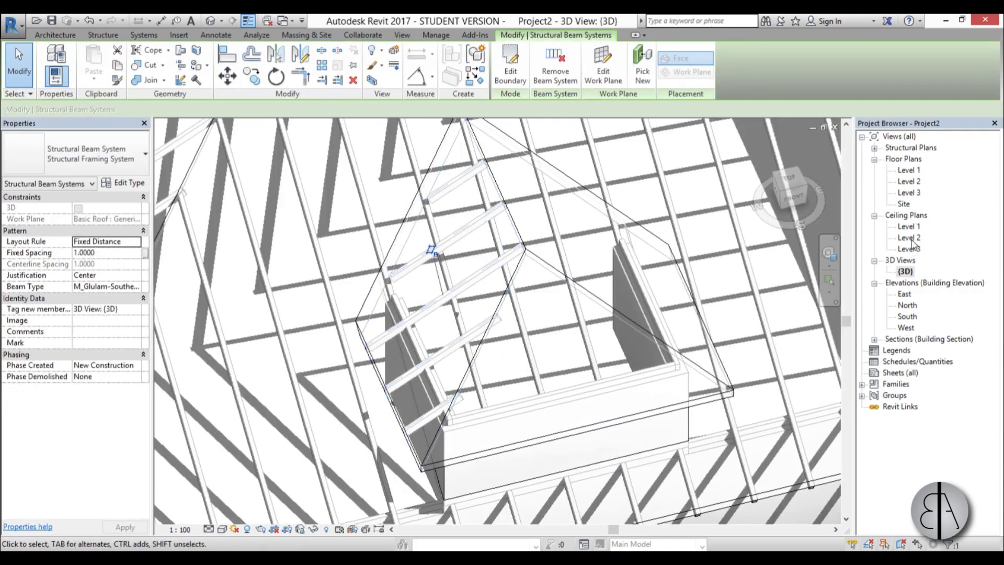
double_click(905, 204)
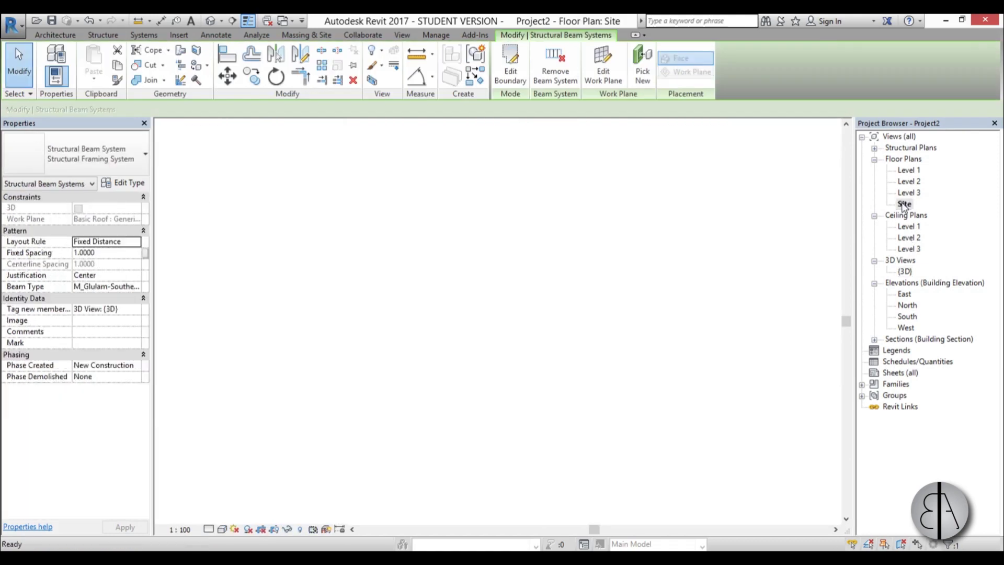
click(272, 56)
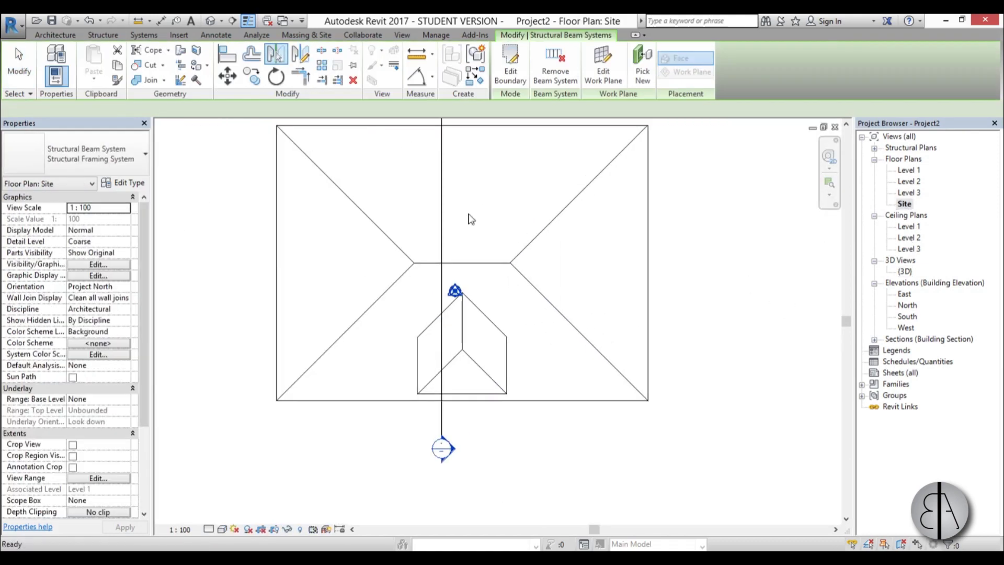
click(462, 341)
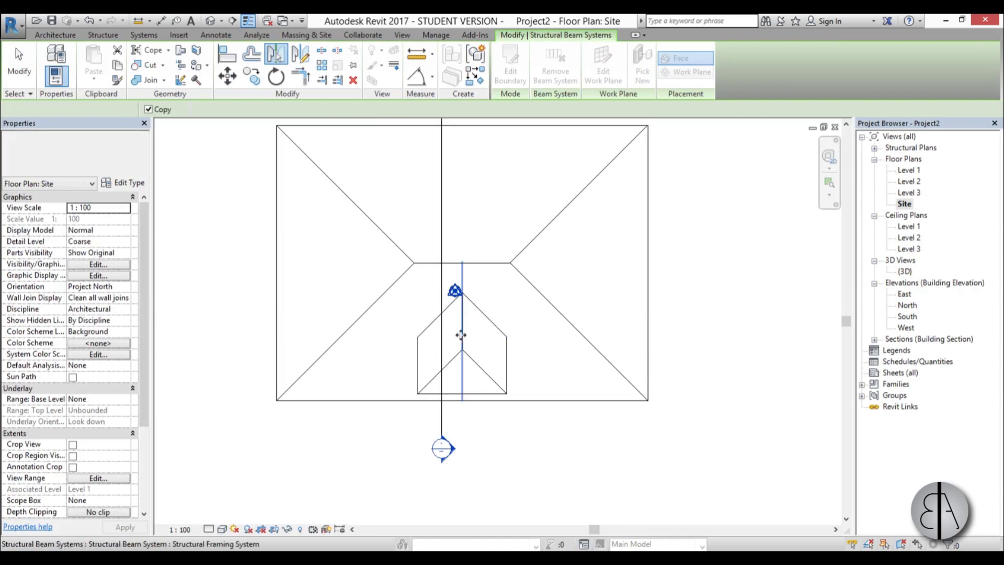
Step: In the 3D view, start another beam system and pick the underside of the dormer roof's front slope as work plane
double_click(905, 271)
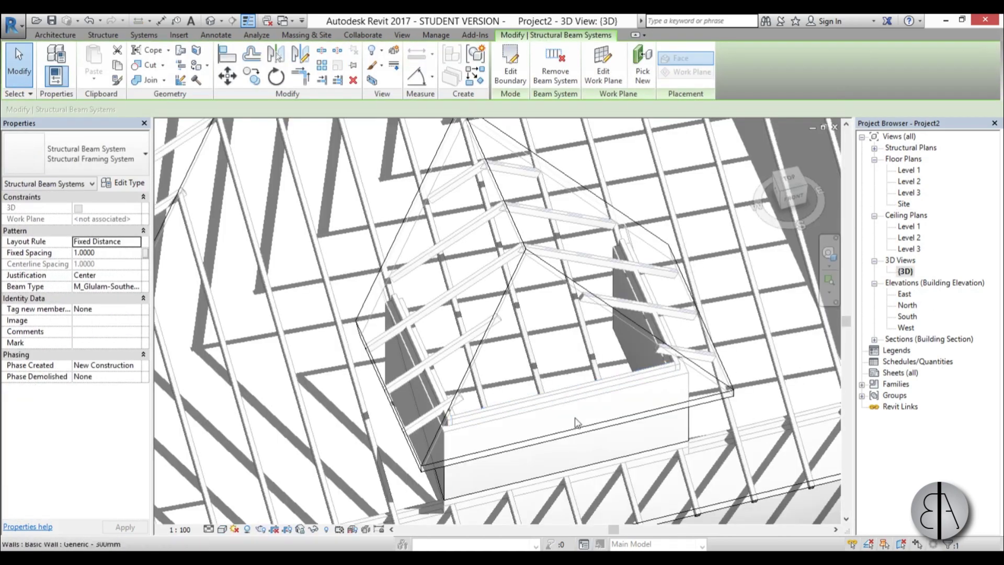
mouse_move(576, 421)
shift+middle_down()
mouse_move(628, 383)
mouse_move(602, 299)
shift+middle_up()
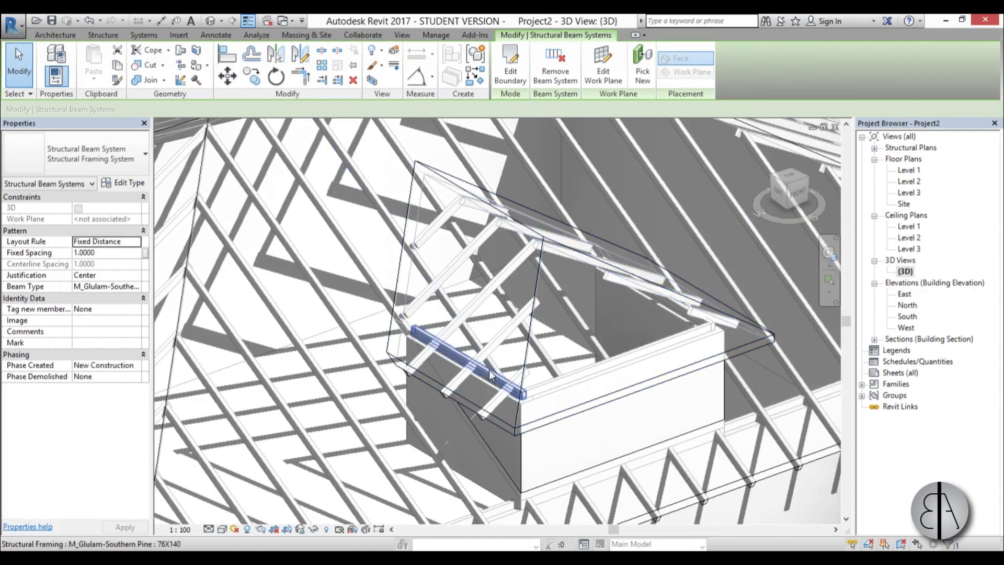
mouse_move(630, 387)
shift+middle_down()
mouse_move(594, 403)
mouse_move(593, 431)
mouse_move(600, 381)
mouse_move(668, 392)
shift+middle_up()
scroll(648, 384, up, 3)
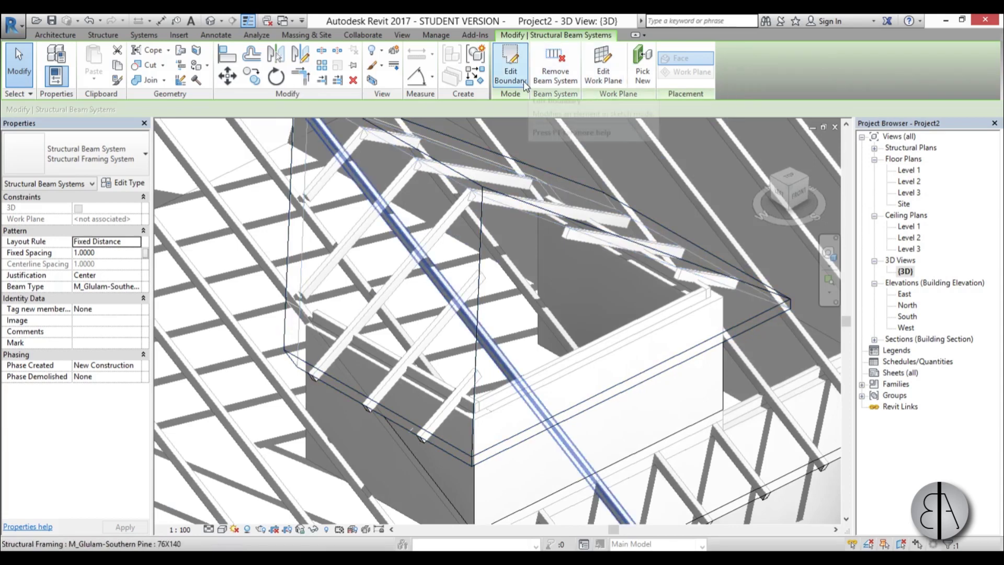
click(45, 37)
click(89, 41)
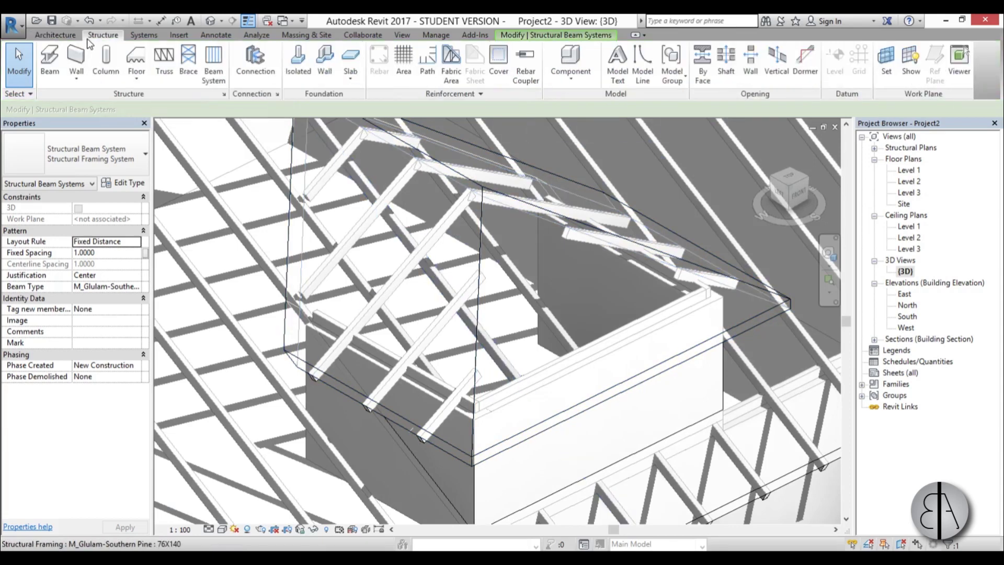
click(219, 79)
click(683, 63)
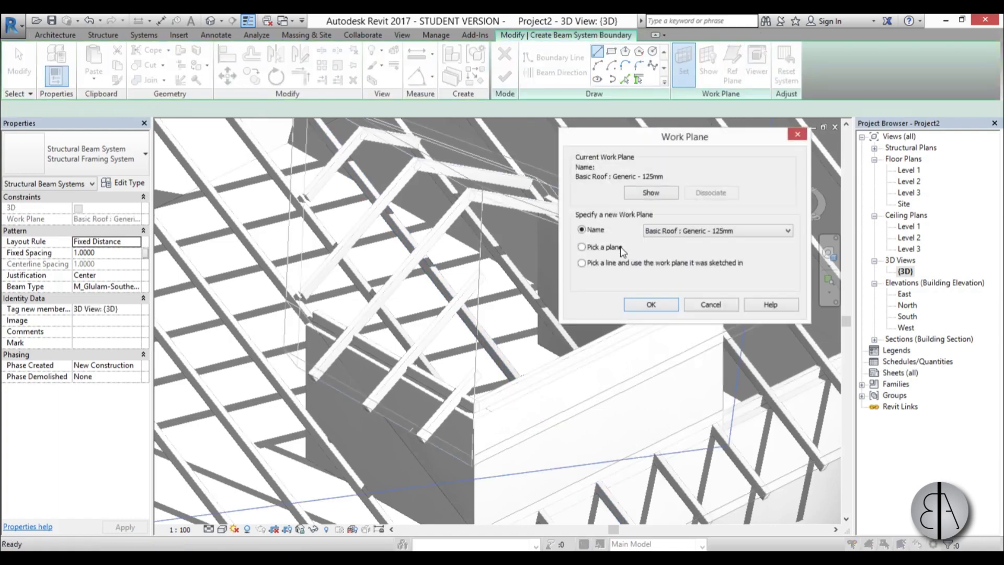
click(651, 305)
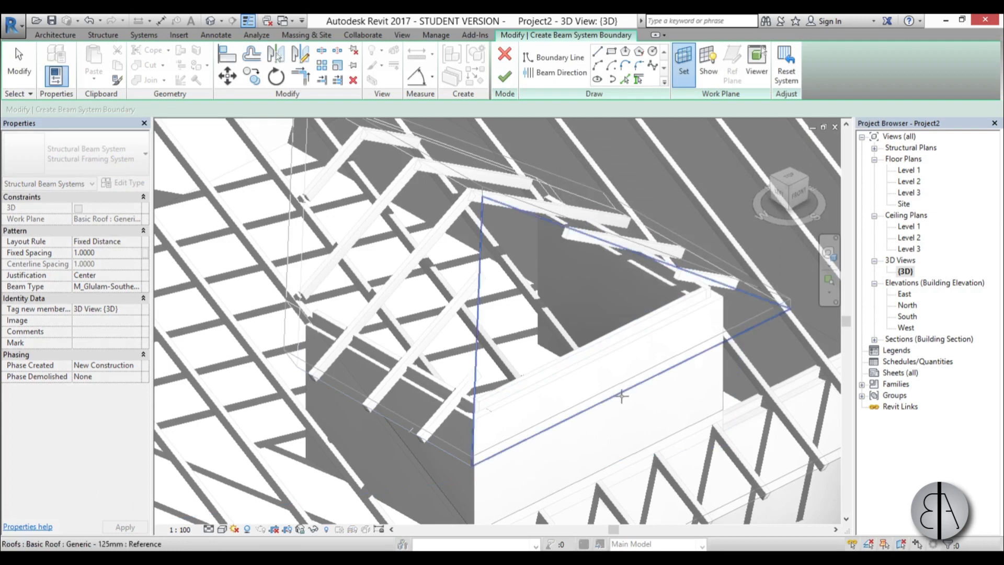
click(621, 395)
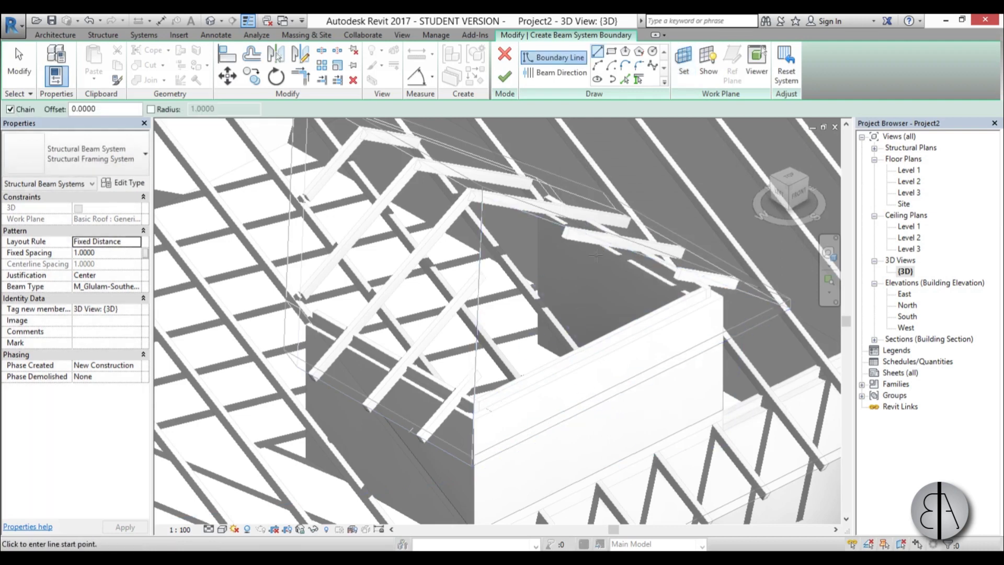
Step: Create the beam system boundary by picking the eave edge and both hip edges of the front slope's underside
click(625, 79)
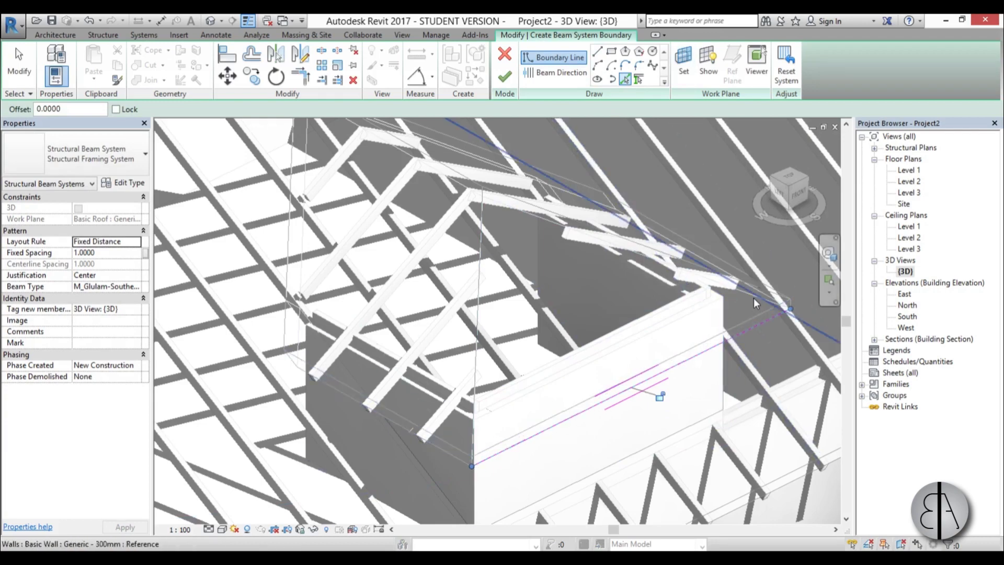
scroll(754, 297, up, 3)
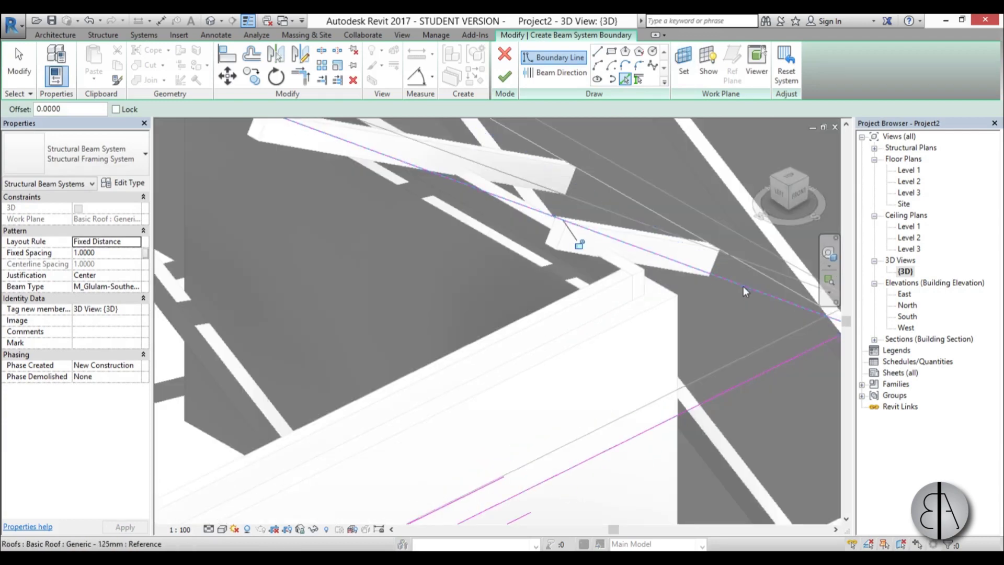
shift+middle_drag(743, 286, 524, 264)
click(448, 317)
scroll(352, 331, down, 3)
scroll(522, 261, up, 1)
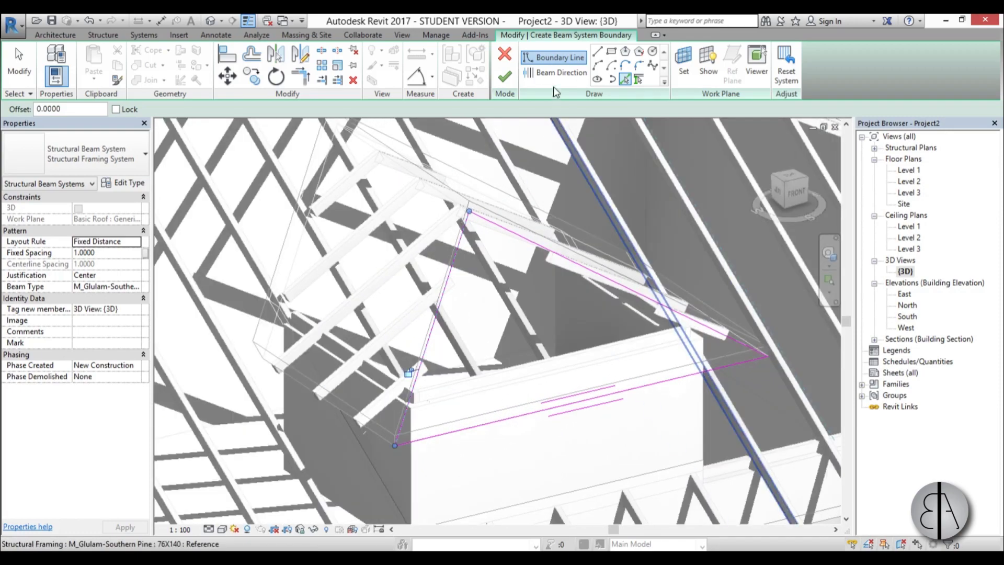
Step: Draw the beam direction line from the slope's peak perpendicular to the front eave and finish the beam system
click(553, 73)
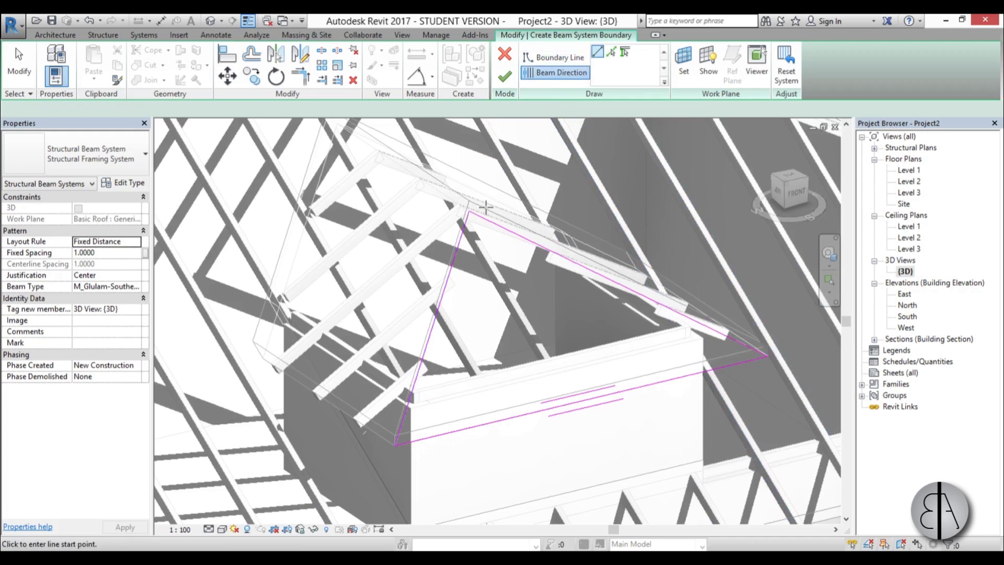
click(469, 210)
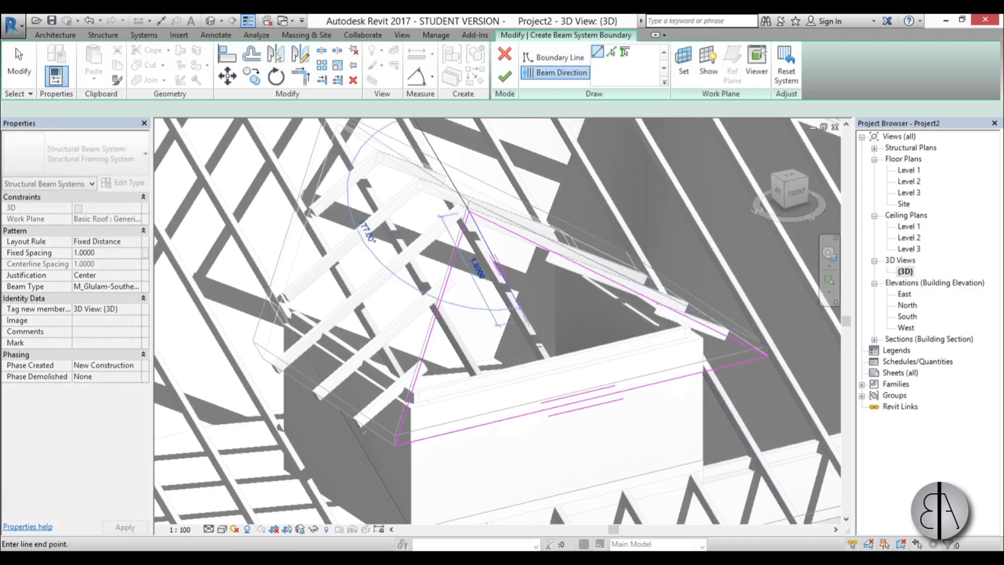
click(583, 400)
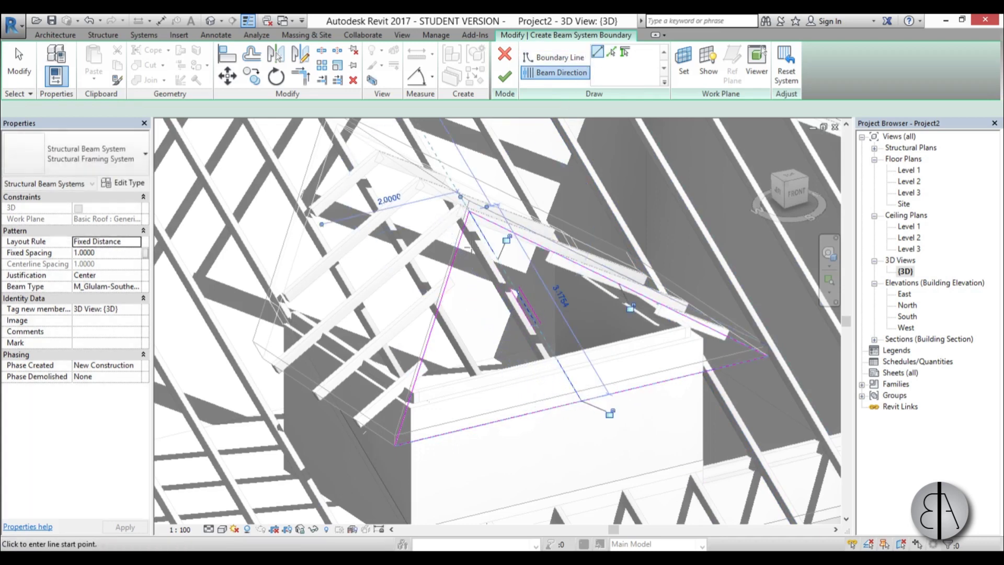
click(505, 78)
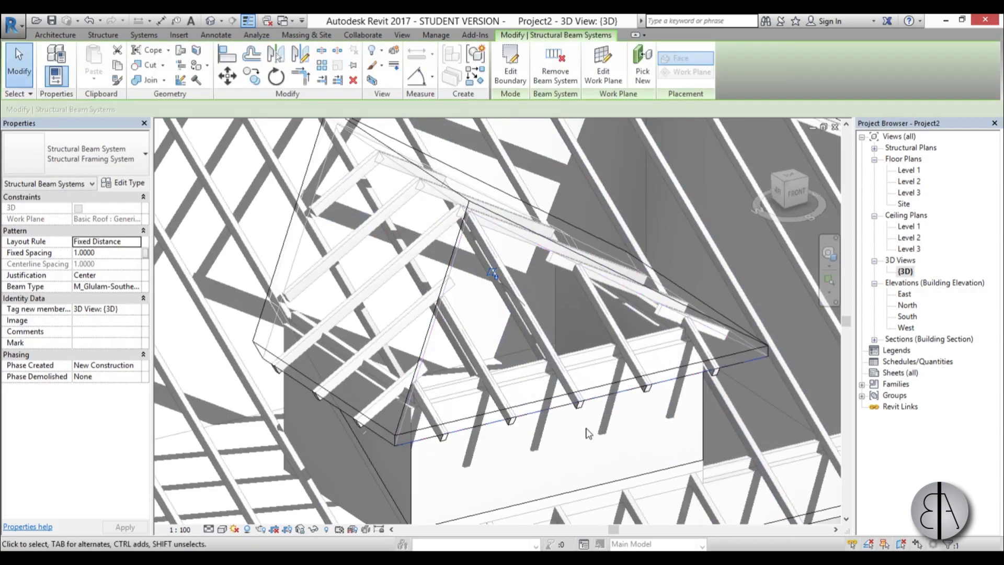
shift+middle_drag(586, 433, 552, 448)
middle_drag(593, 410, 560, 329)
scroll(560, 329, up, 2)
key(Escape)
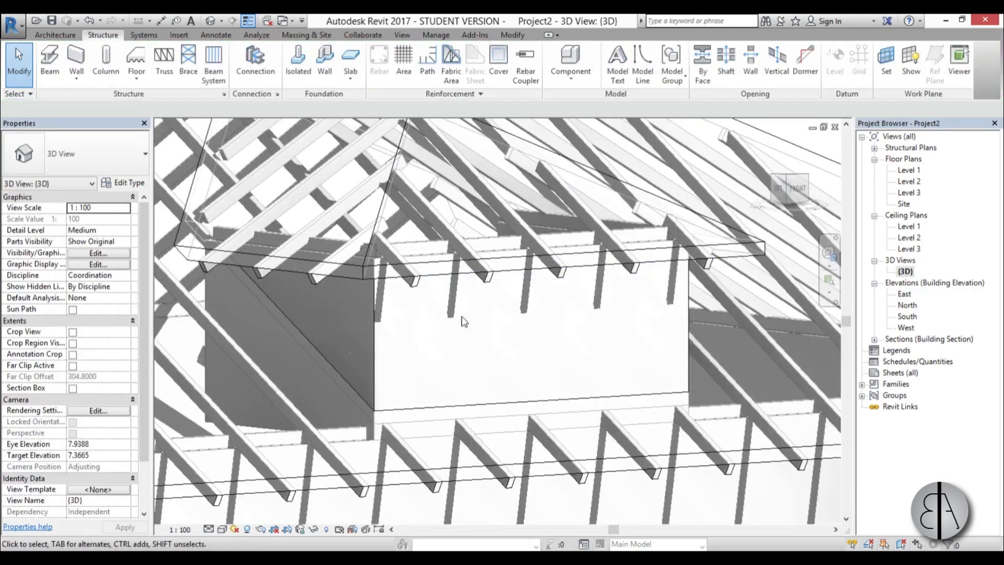
Step: Place three M_Fixed 0915 x 1220mm windows in the dormer's front wall, two of them side by side near its east end
scroll(100, 60, up, 1)
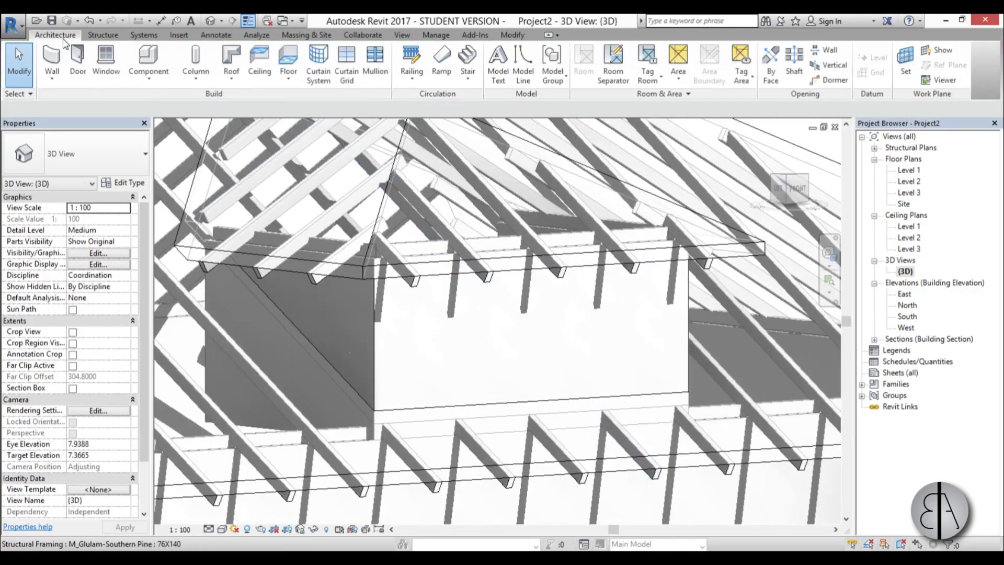
click(106, 62)
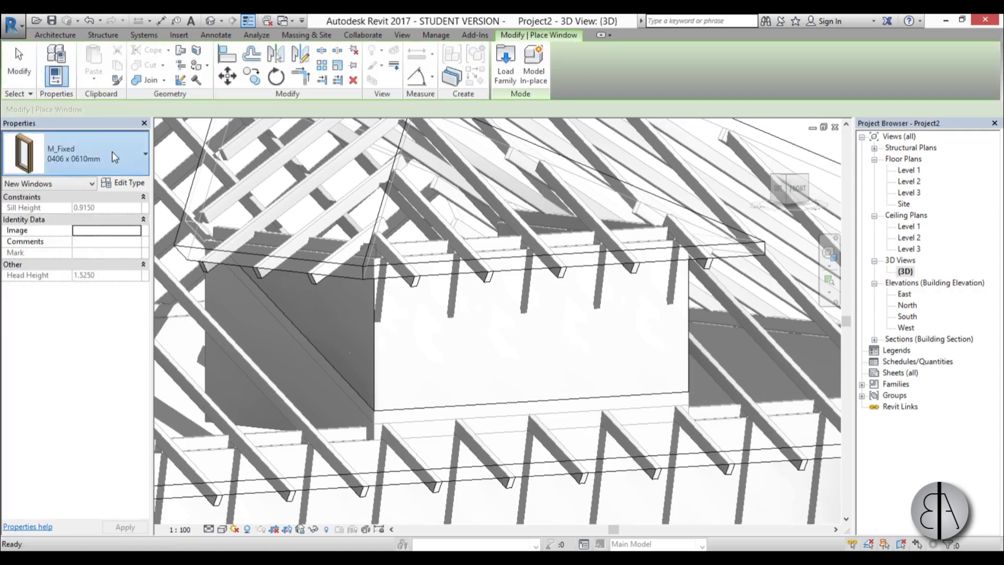
click(105, 157)
click(78, 334)
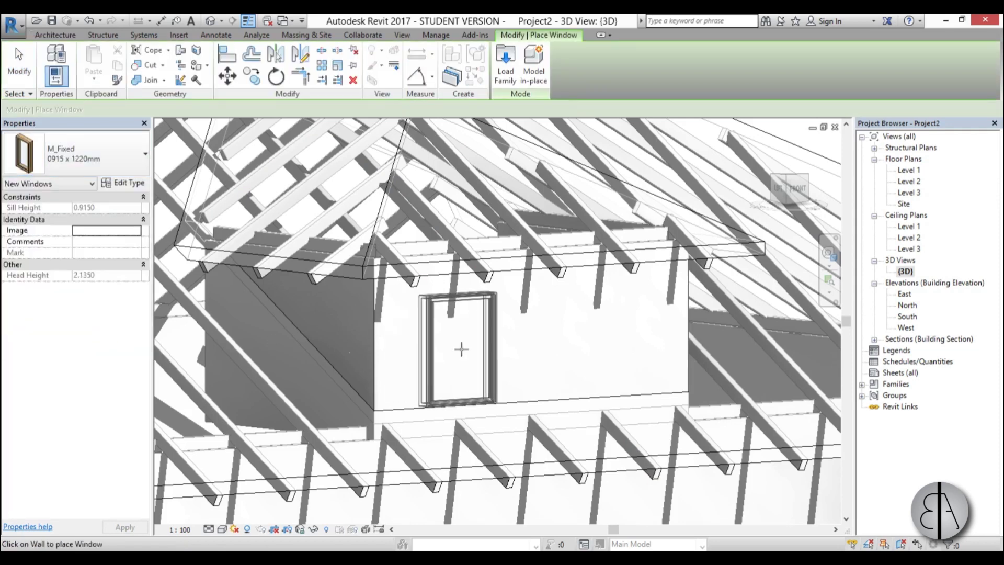
click(472, 339)
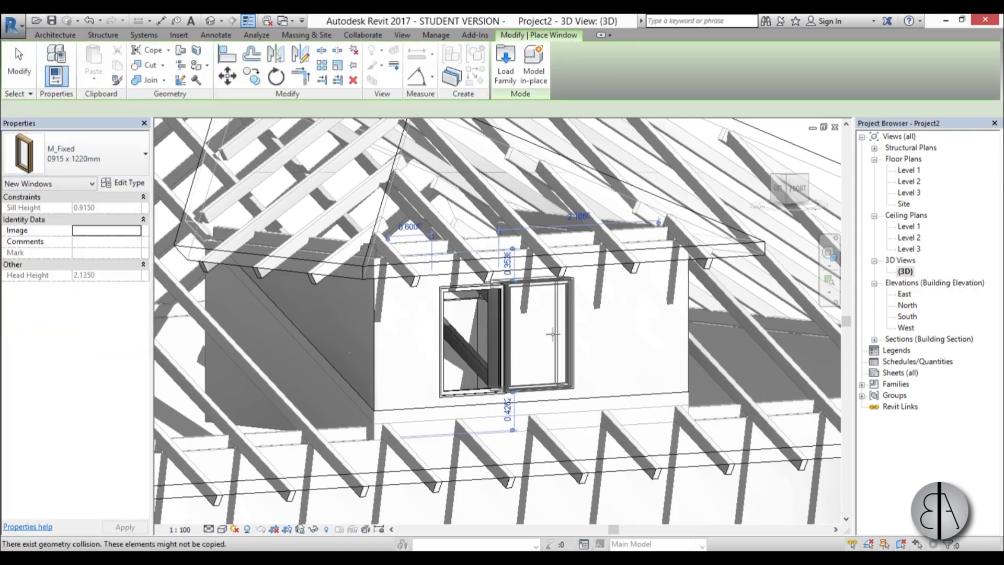
shift+middle_drag(570, 334, 502, 332)
click(661, 329)
scroll(661, 333, up, 3)
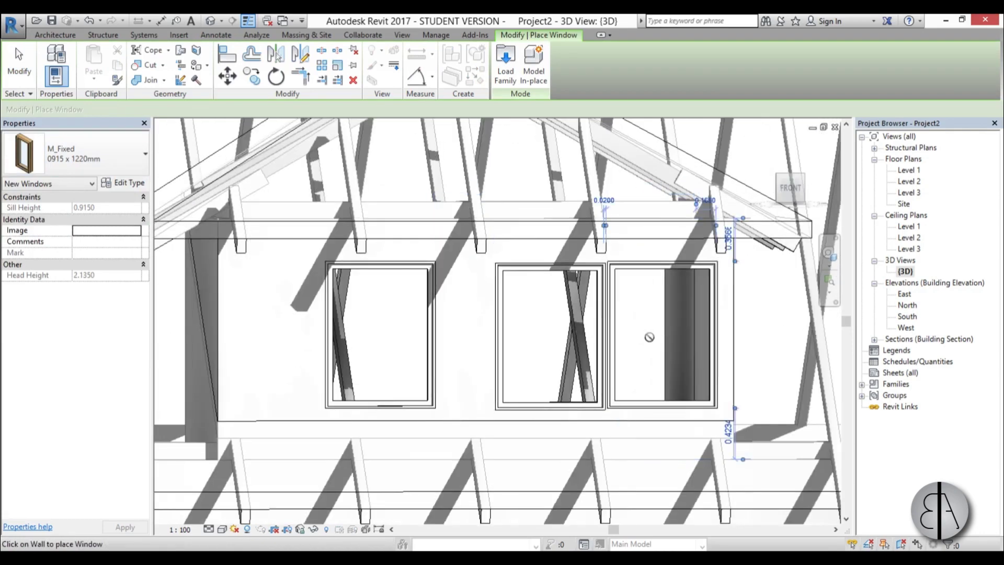
Step: Move the westernmost dormer window toward the wall's west end, to about 0.24 m from the side wall's inner face
key(Escape)
click(423, 348)
drag(422, 348, 379, 344)
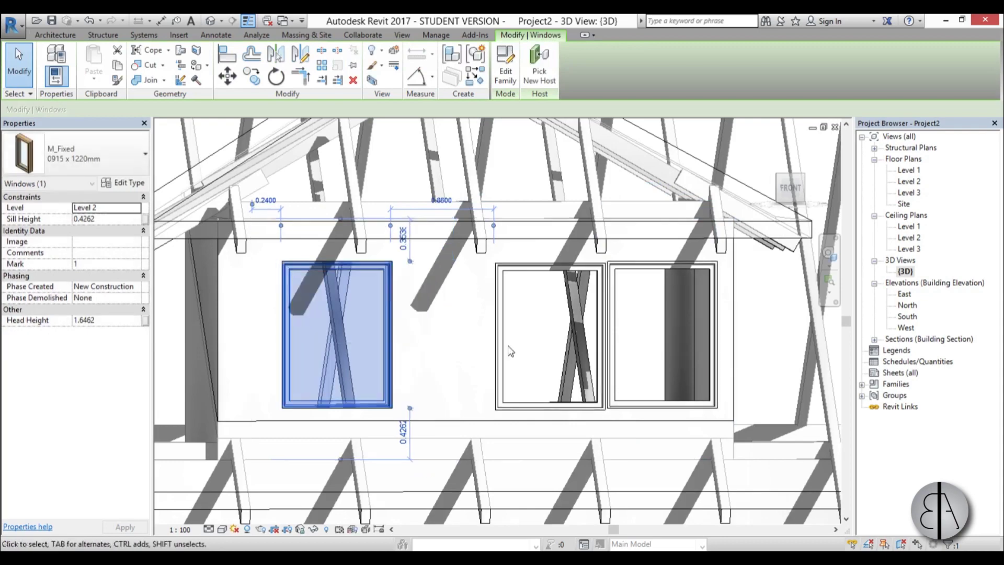
Step: In the South elevation, align the heads of the two eastern dormer windows with the head of the westernmost window
double_click(906, 317)
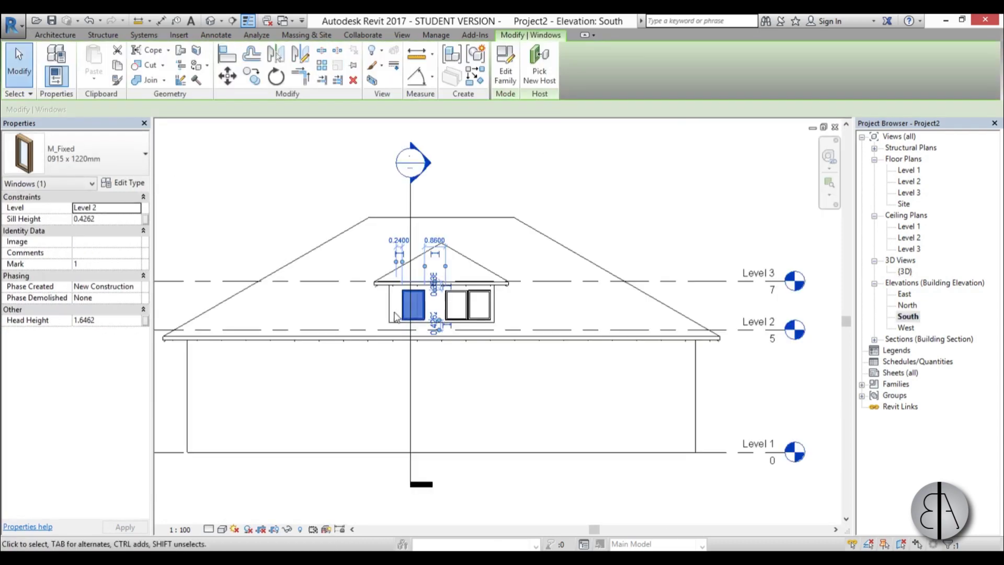
scroll(396, 317, up, 4)
click(498, 301)
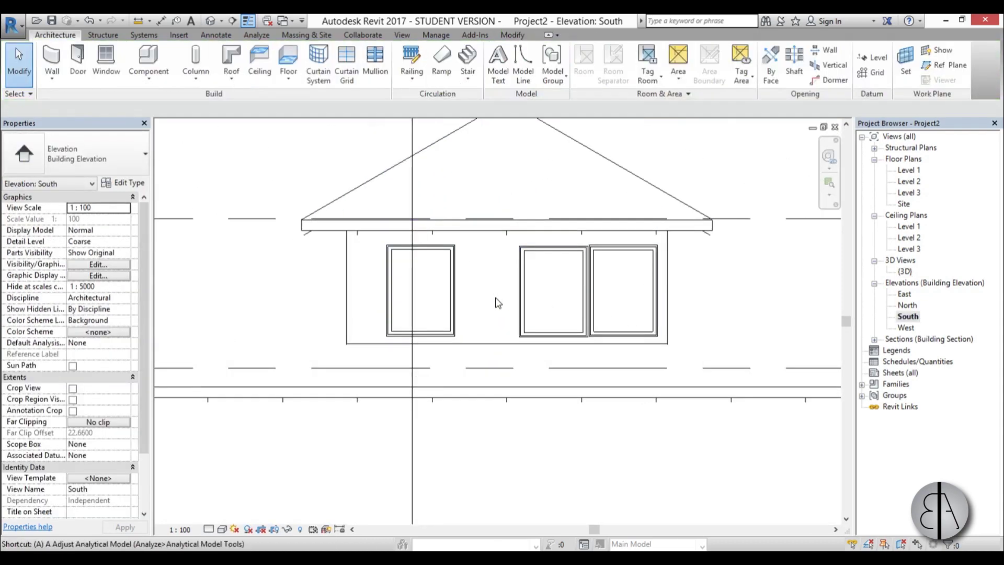
key(l)
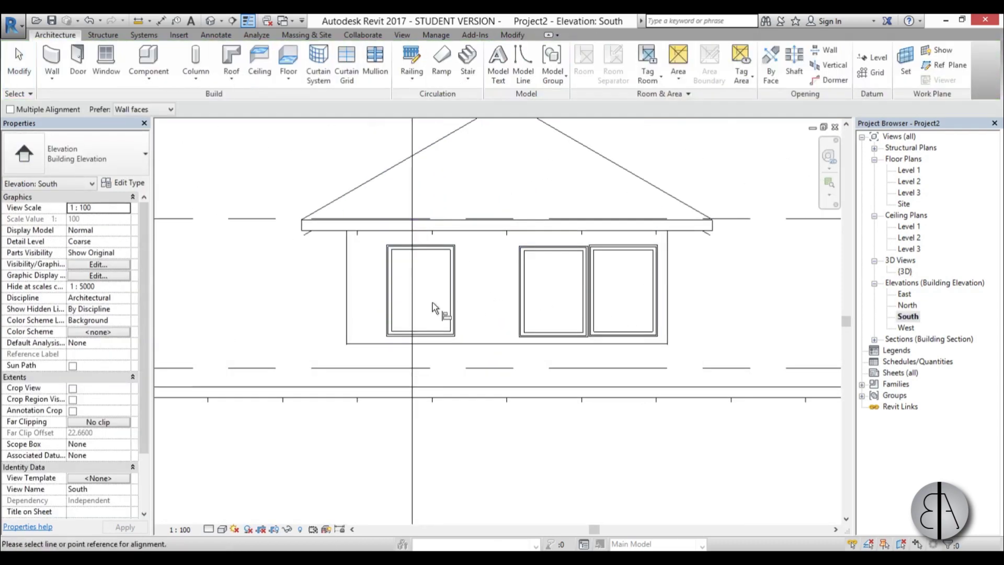
click(437, 245)
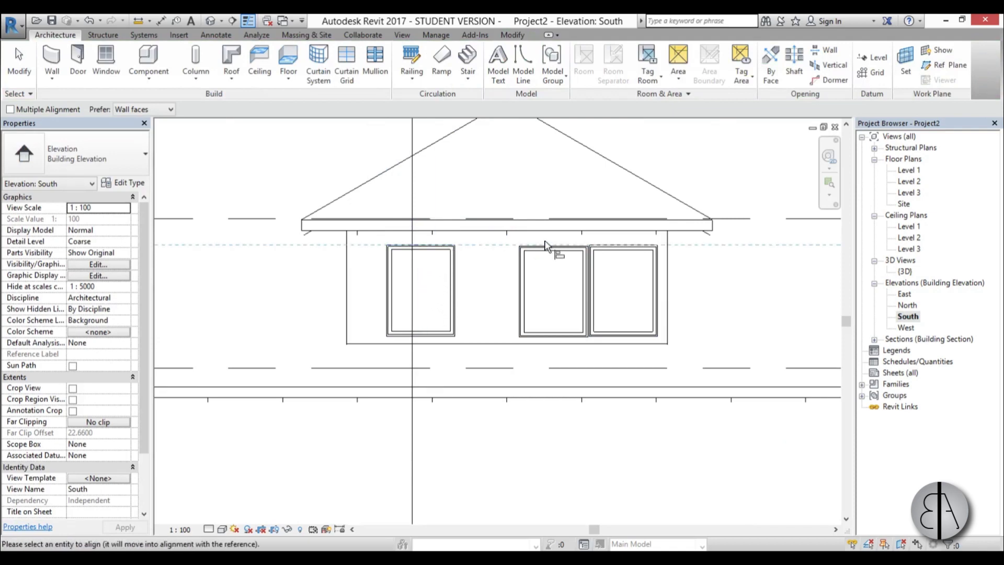
click(578, 245)
click(598, 245)
scroll(595, 260, up, 2)
key(Escape)
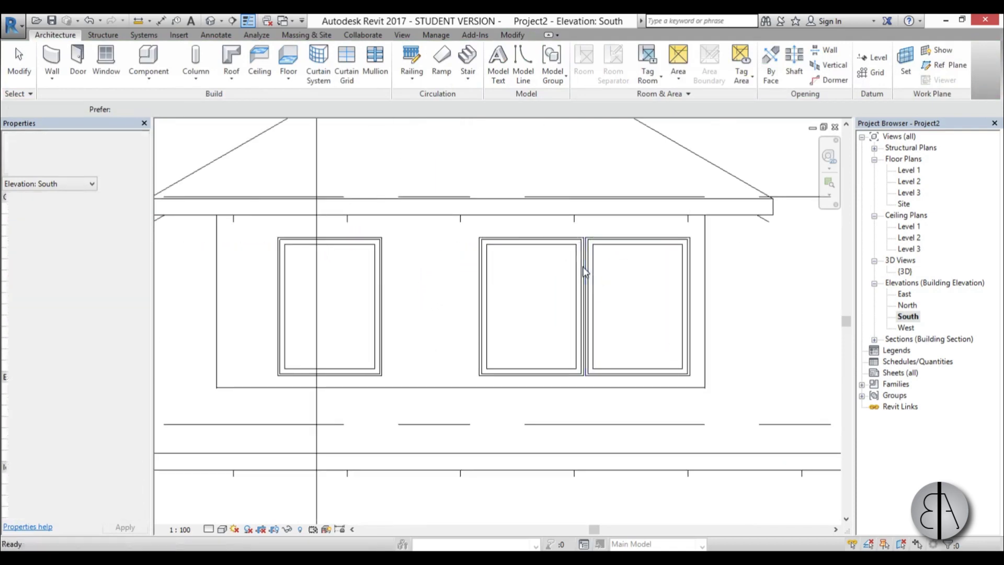
Step: Move the middle dormer window to 0.20 m from the west window and shift the east window west to a similar gap
drag(582, 290, 497, 291)
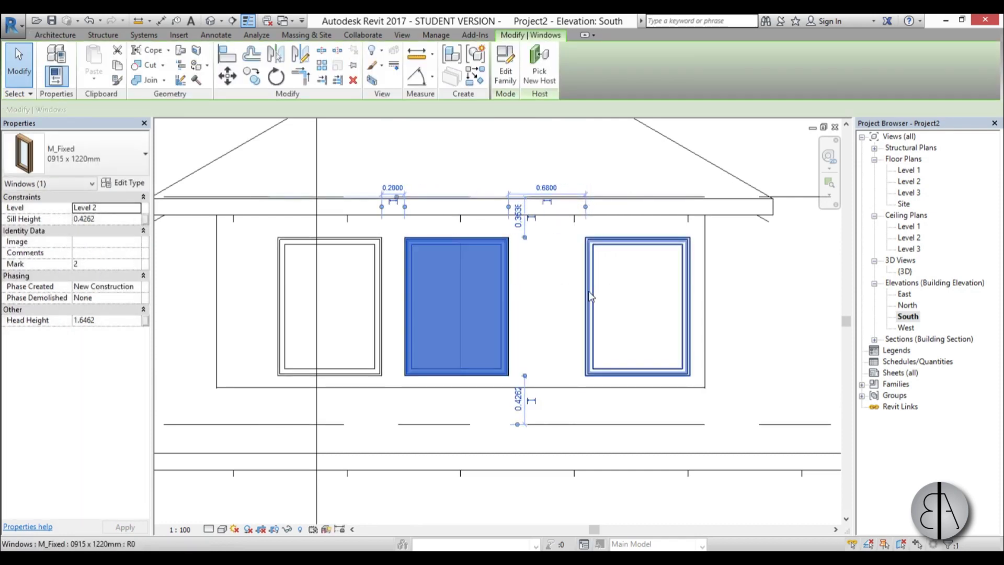
drag(588, 292, 537, 293)
key(Escape)
scroll(549, 282, down, 3)
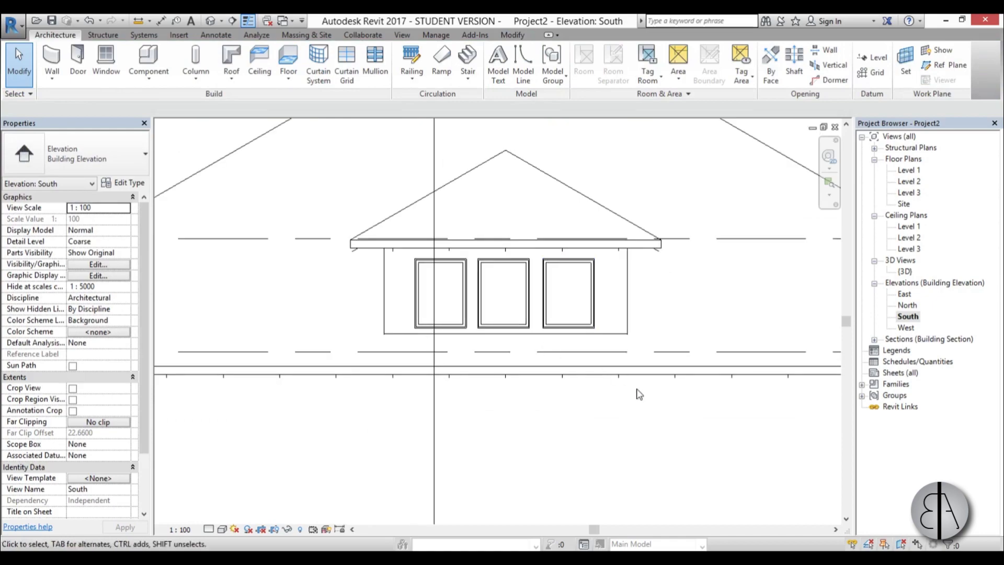
Step: In the 3D view, reset the element graphics override of the main and dormer roofs to 0 surface transparency
double_click(904, 272)
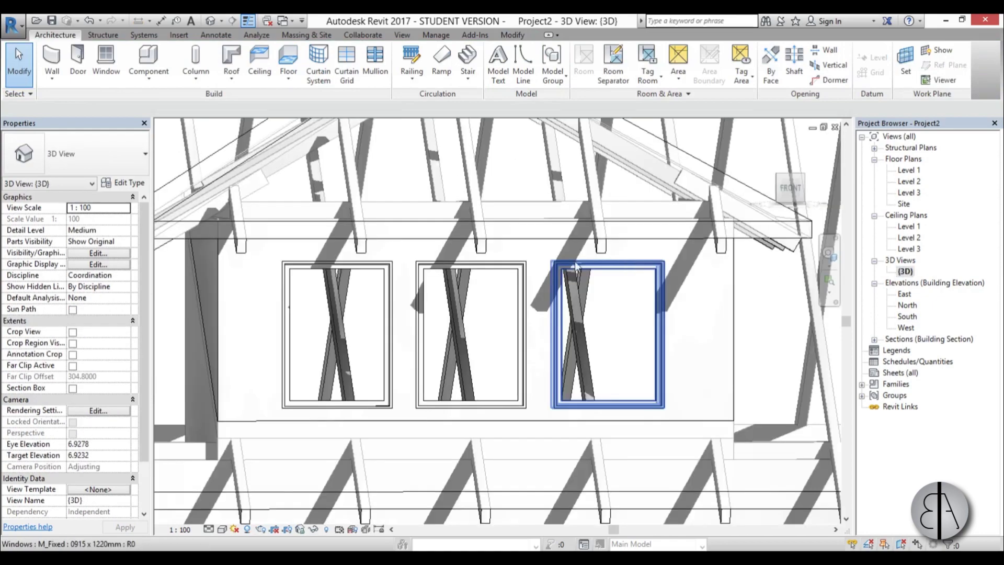
scroll(567, 398, down, 5)
shift+middle_drag(567, 399, 559, 457)
click(609, 222)
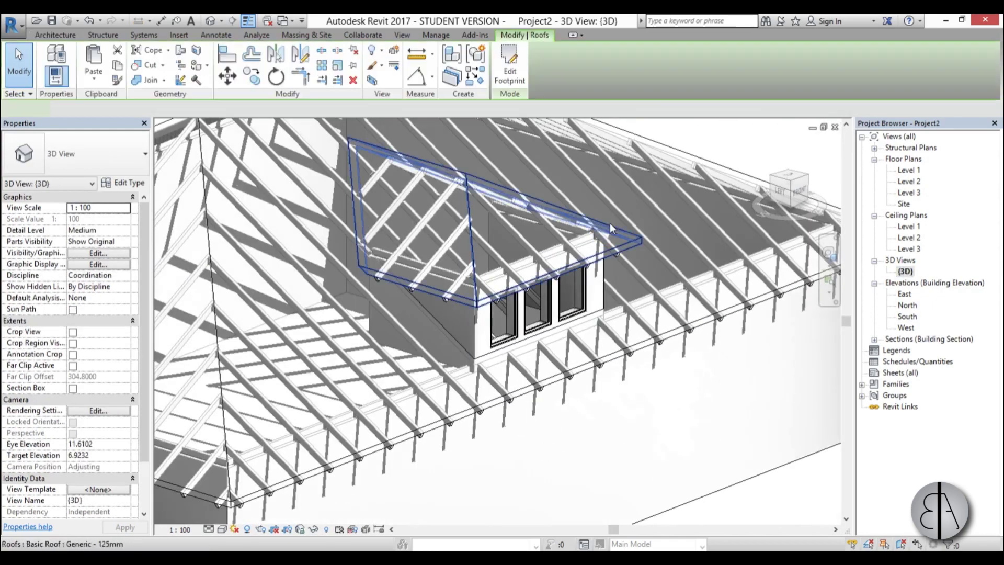
ctrl+click(686, 155)
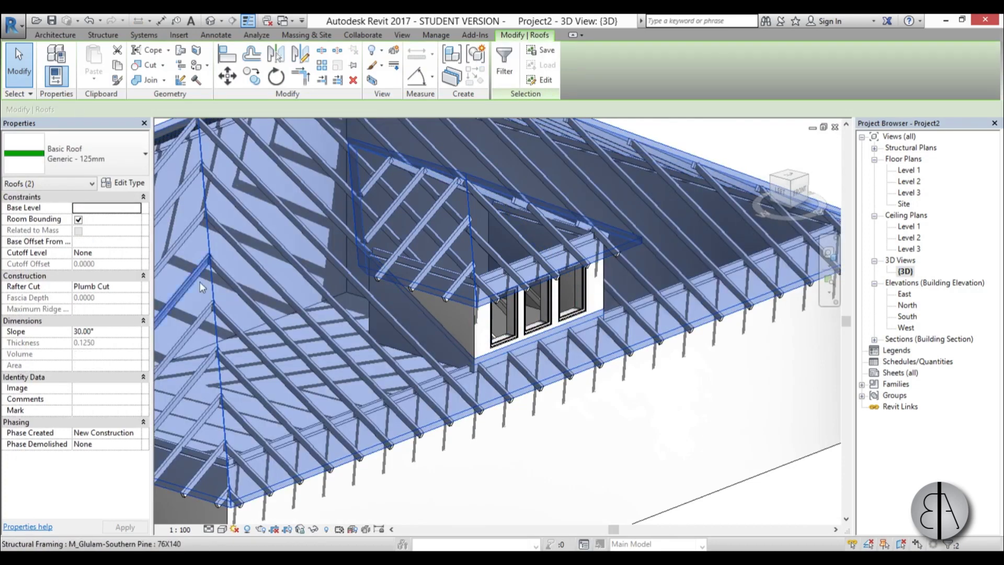
right_click(481, 229)
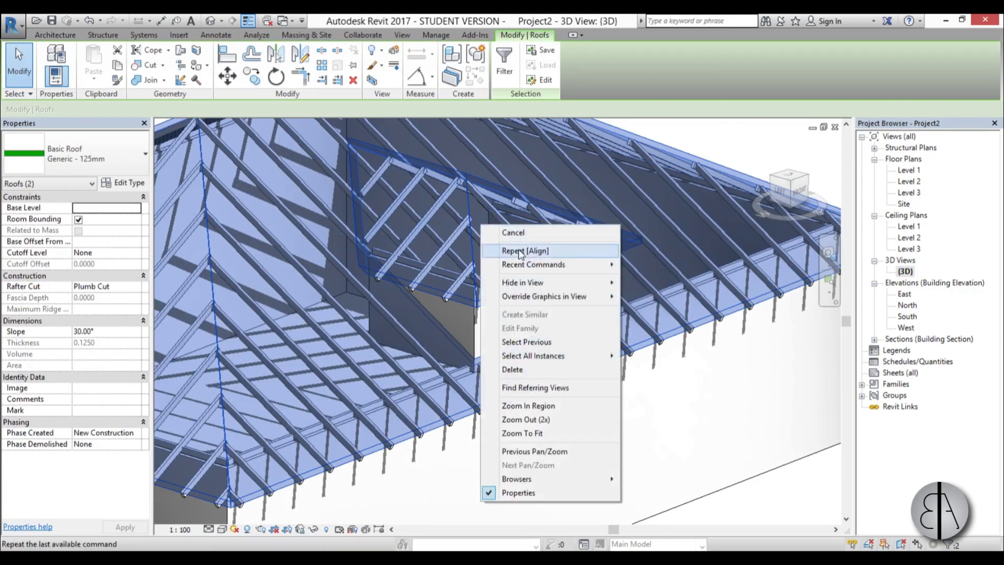
mouse_move(537, 291)
click(648, 296)
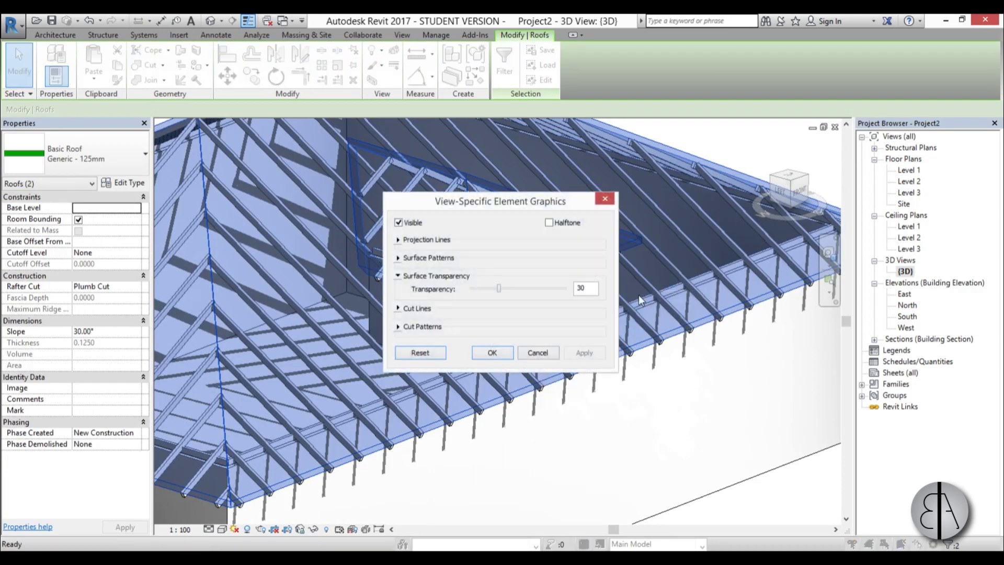
drag(518, 289, 498, 290)
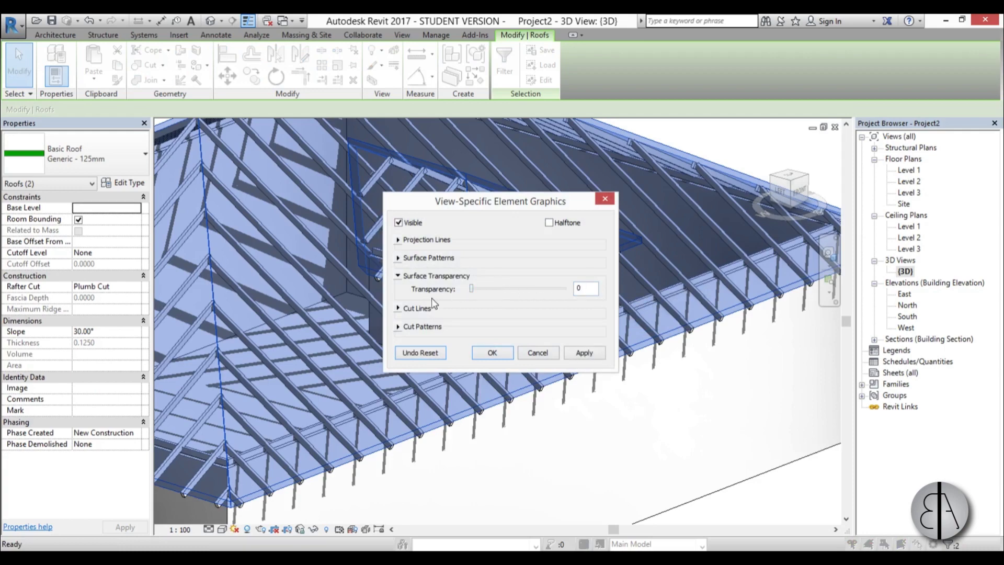
click(576, 356)
click(490, 356)
Step: Frame the whole building in the 3D view and set its visual style to Realistic
scroll(548, 278, down, 3)
mouse_move(665, 446)
shift+middle_down()
mouse_move(649, 436)
mouse_move(680, 436)
shift+middle_up()
scroll(480, 271, up, 1)
click(204, 529)
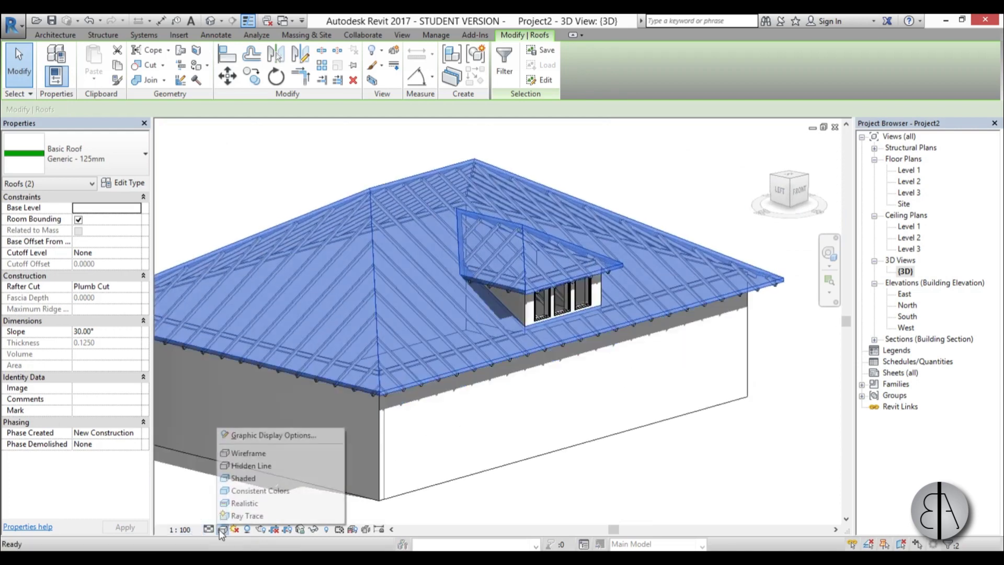
click(245, 498)
key(Escape)
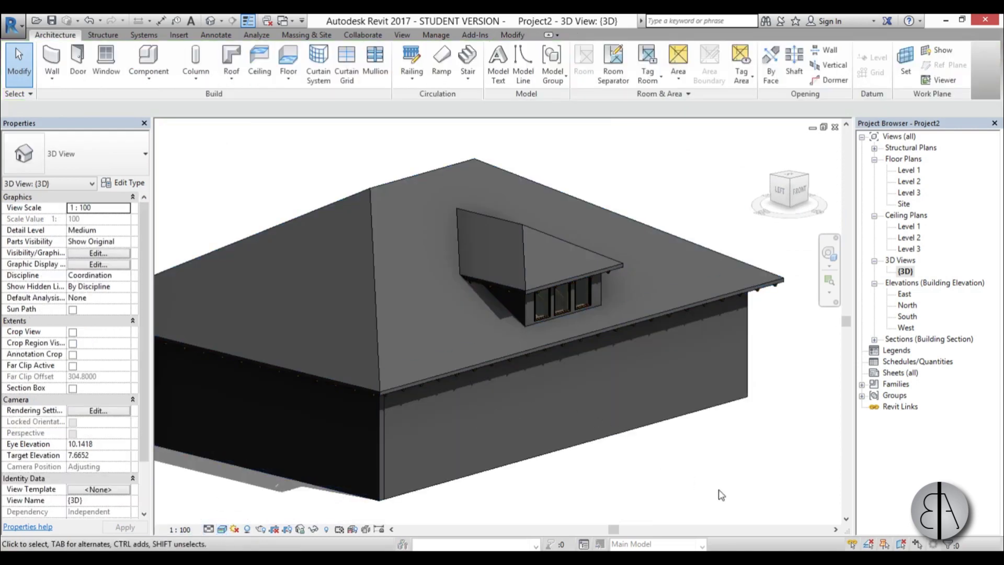
Step: Examine the dormer from outside and its rafters and roof opening from underneath the main roof
scroll(593, 414, down, 1)
middle_drag(594, 416, 564, 410)
scroll(585, 265, up, 1)
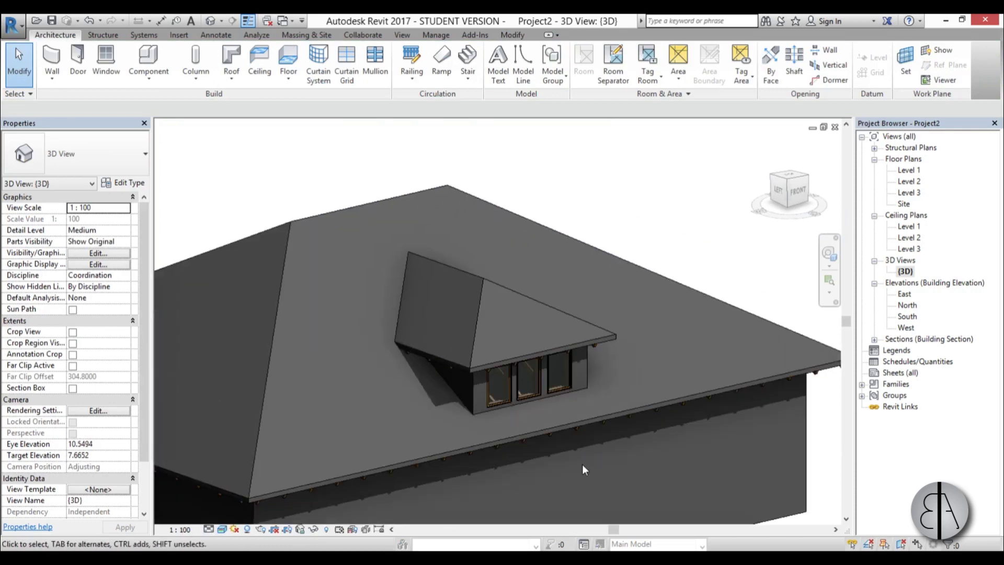
shift+middle_drag(582, 463, 629, 218)
scroll(476, 350, up, 4)
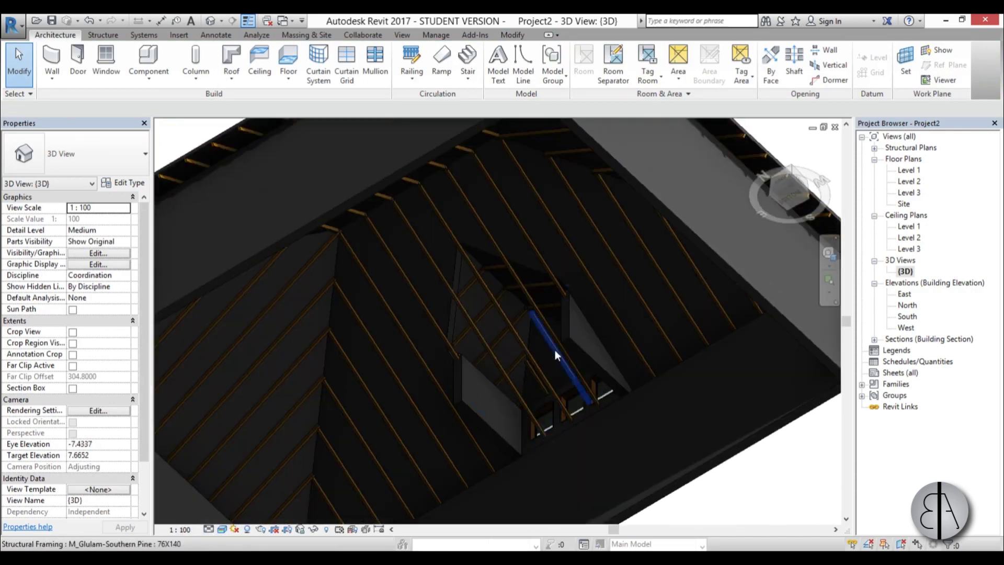
shift+middle_drag(555, 350, 541, 440)
scroll(543, 437, up, 2)
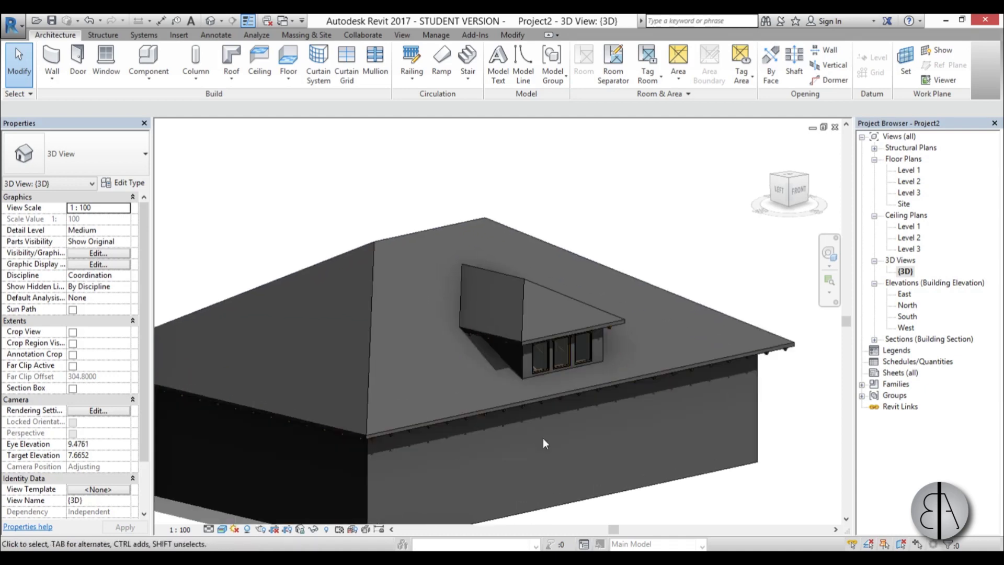
Step: Displace the dormer roof vertically so it floats well above its rafters
click(471, 412)
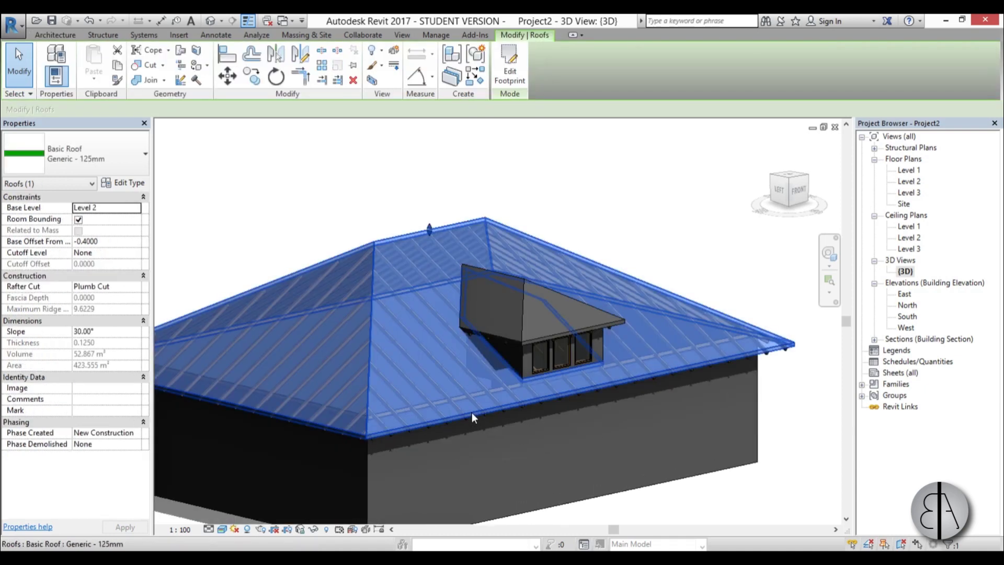
click(523, 318)
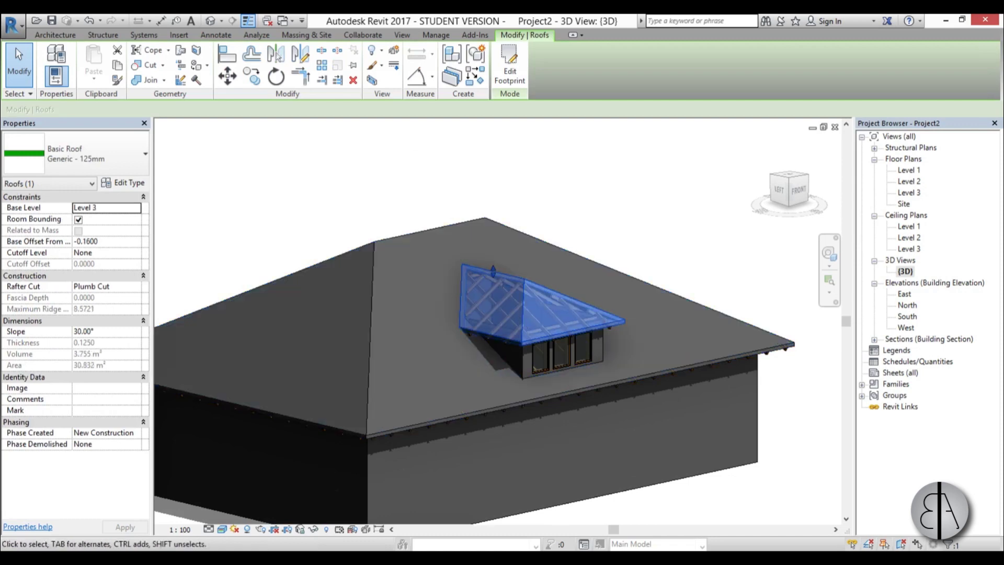
click(394, 50)
drag(518, 270, 517, 156)
key(Escape)
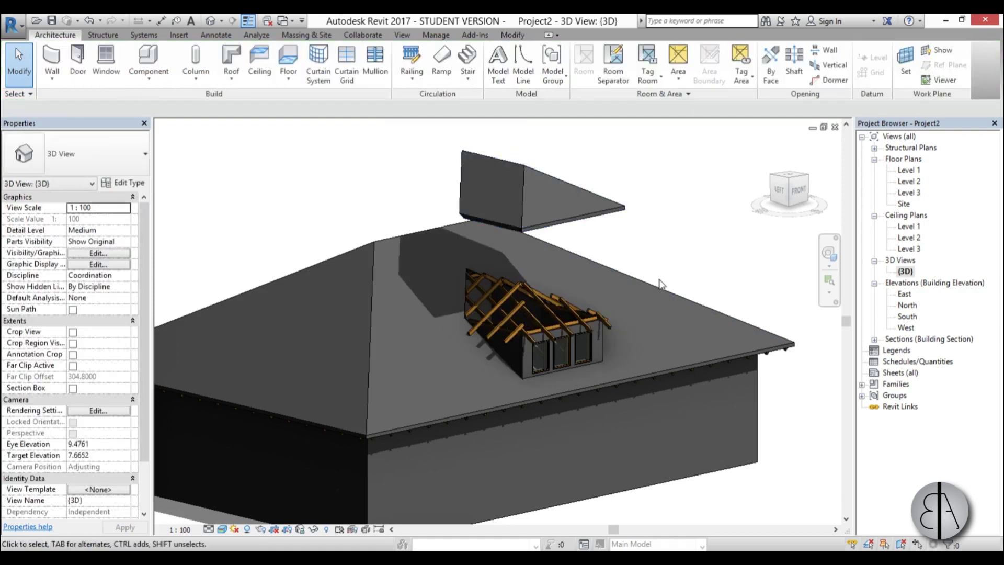
Step: Displace the main hipped roof upward by about 3.92 m, above its rafters
click(653, 283)
click(391, 234)
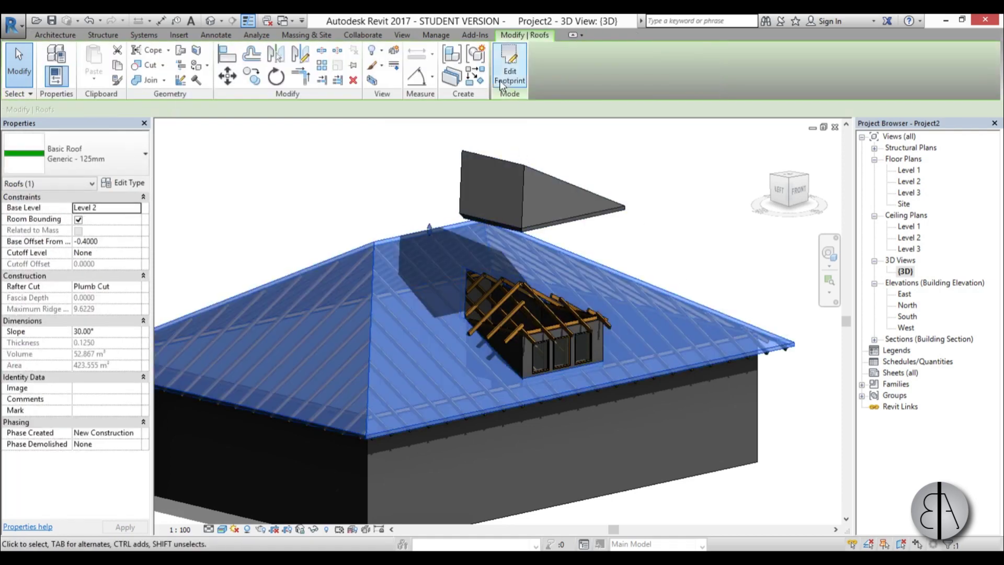
click(393, 51)
drag(432, 271, 429, 182)
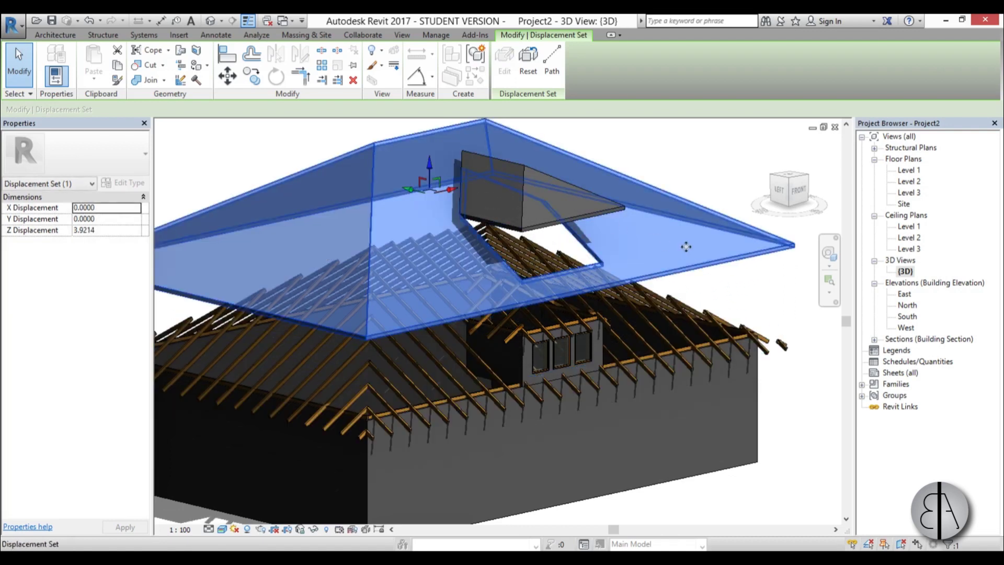
click(660, 162)
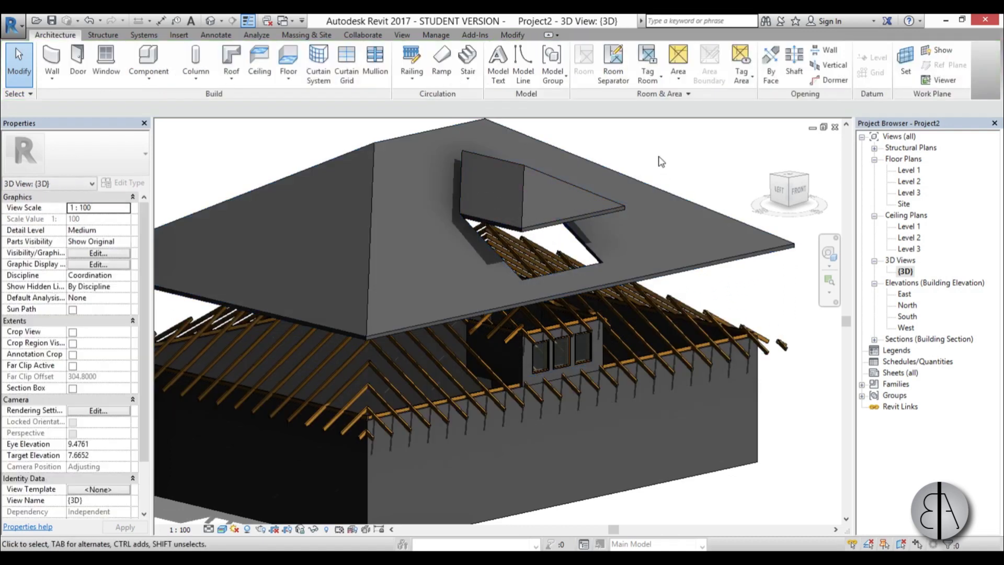
Step: Add displacement paths at the eave corners of the displaced dormer roof and main roof
click(483, 157)
click(551, 58)
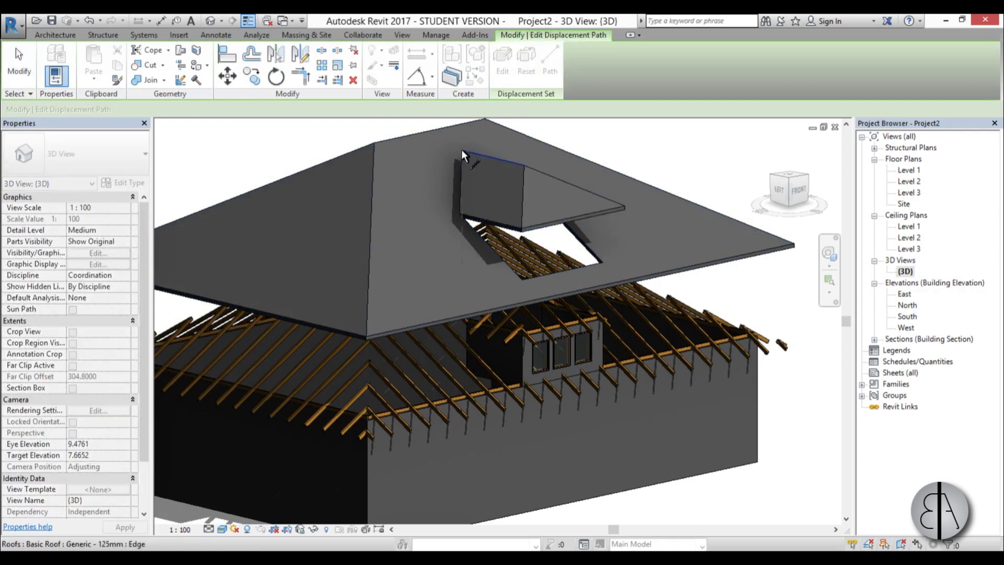
click(461, 153)
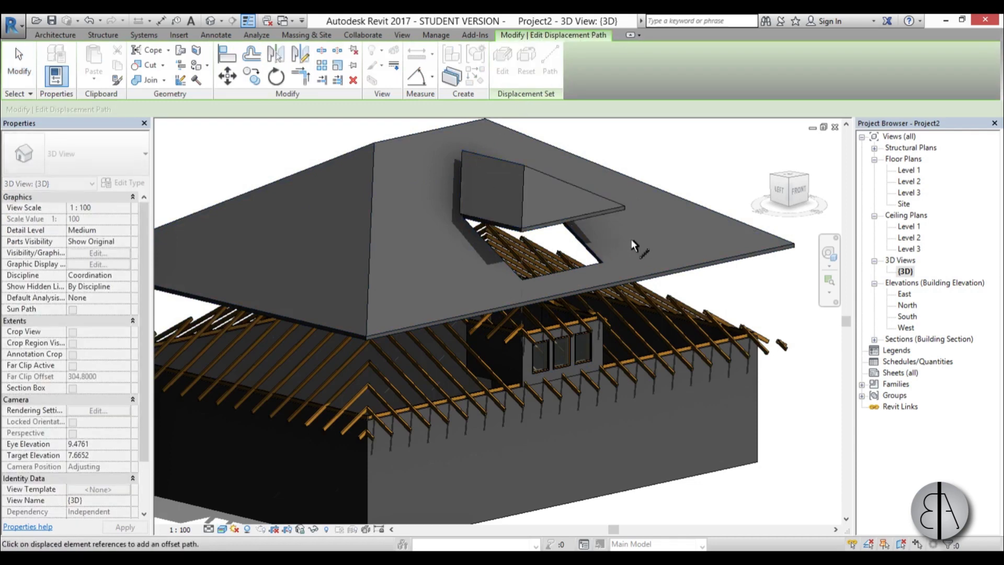
click(626, 208)
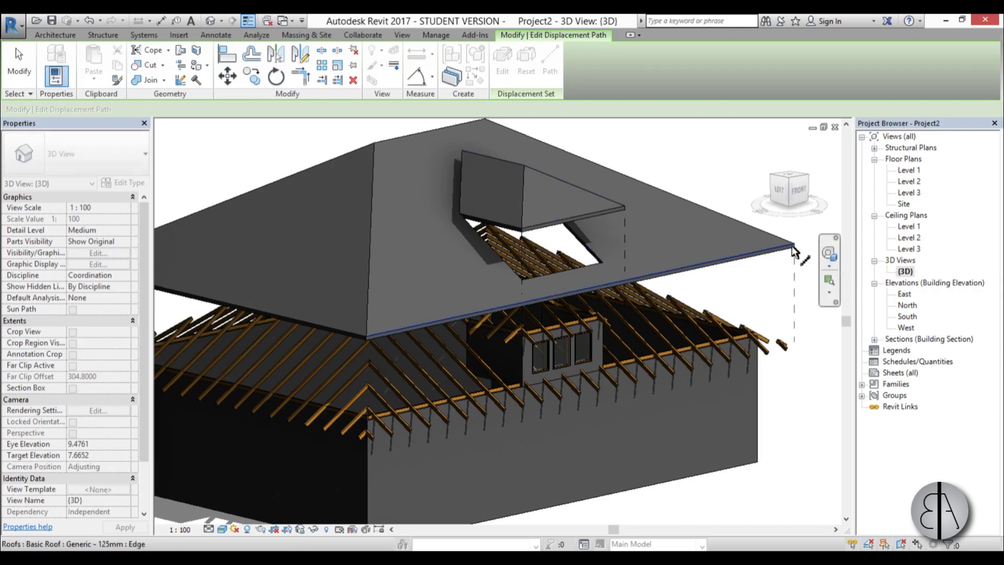
shift+middle_drag(793, 251, 300, 270)
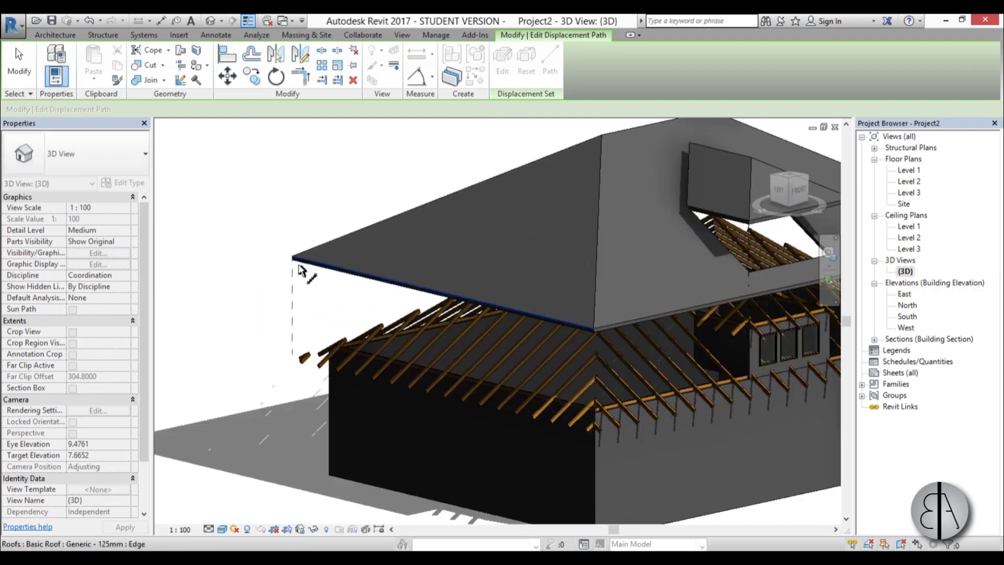
click(301, 270)
scroll(421, 298, down, 2)
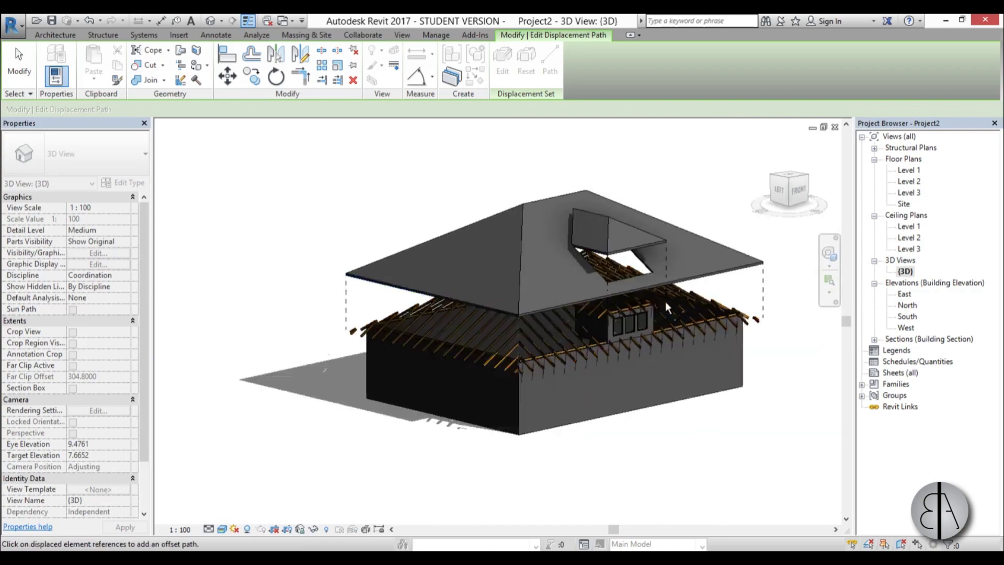
scroll(665, 301, up, 1)
click(33, 67)
Step: Examine the exploded roof, the dormer framing and the windows from several angles
scroll(584, 318, up, 3)
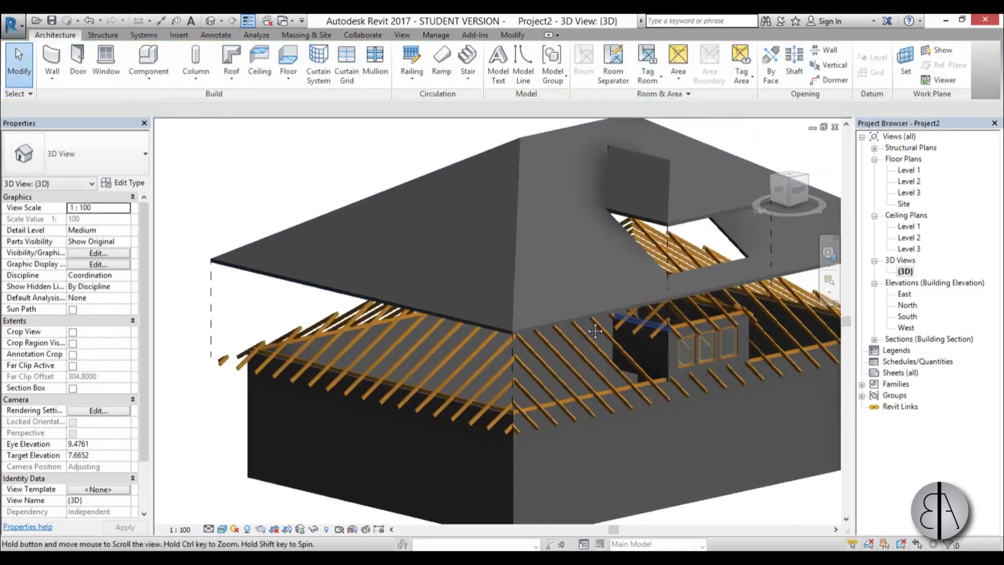
shift+middle_drag(539, 417, 559, 467)
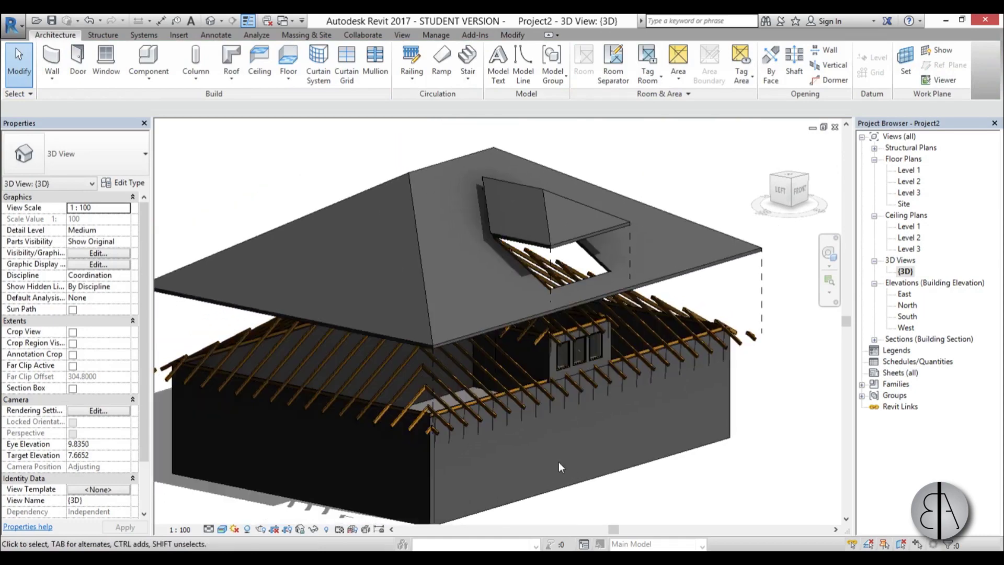
shift+middle_drag(559, 462, 555, 313)
scroll(555, 312, up, 2)
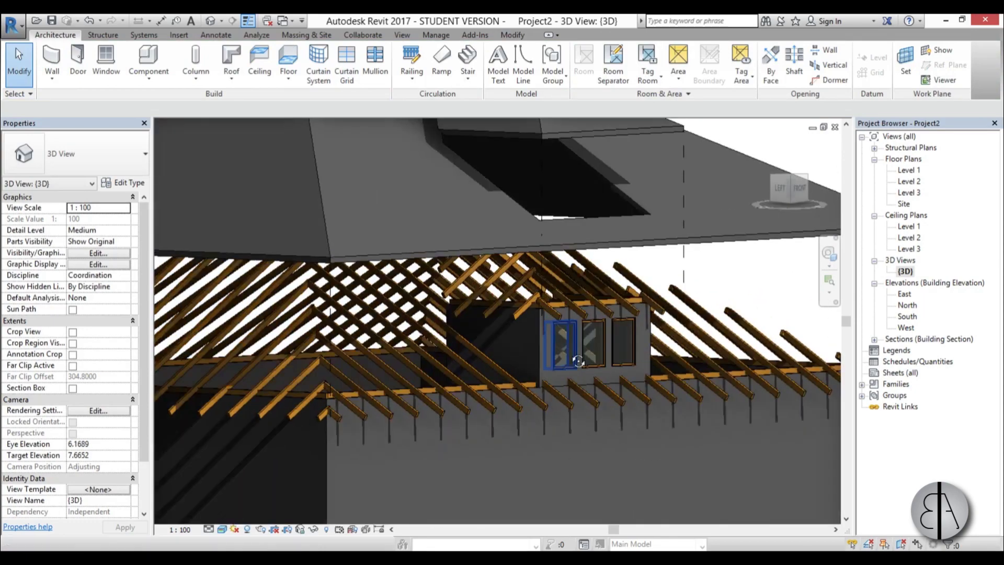
shift+middle_drag(578, 361, 600, 391)
scroll(570, 391, down, 3)
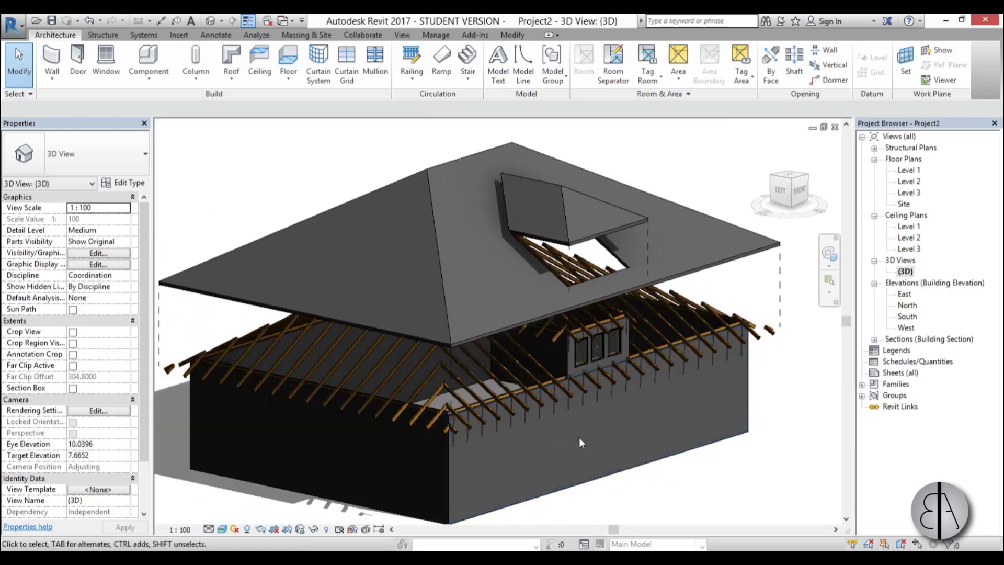
shift+middle_drag(579, 437, 600, 445)
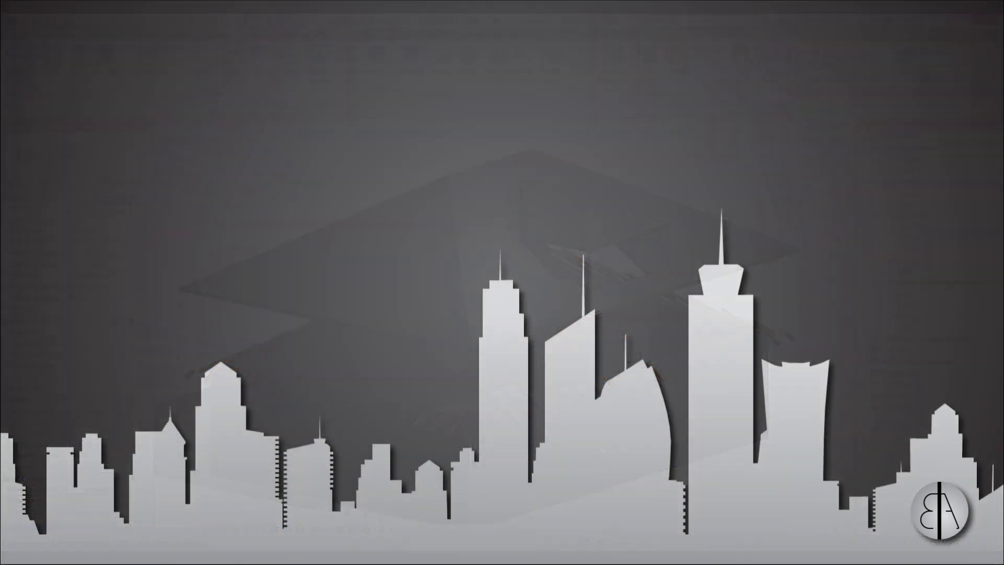